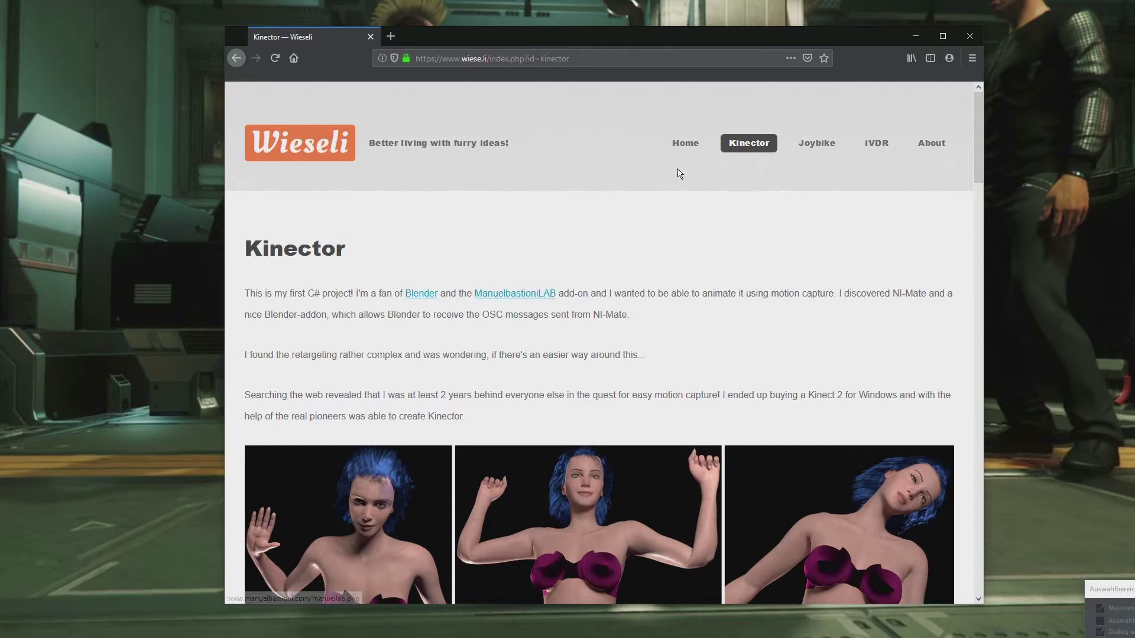
- Review the usage instructions on the Kinector web page, minimise the browser and switch to File Explorer
scroll(590, 388, "down", 10)
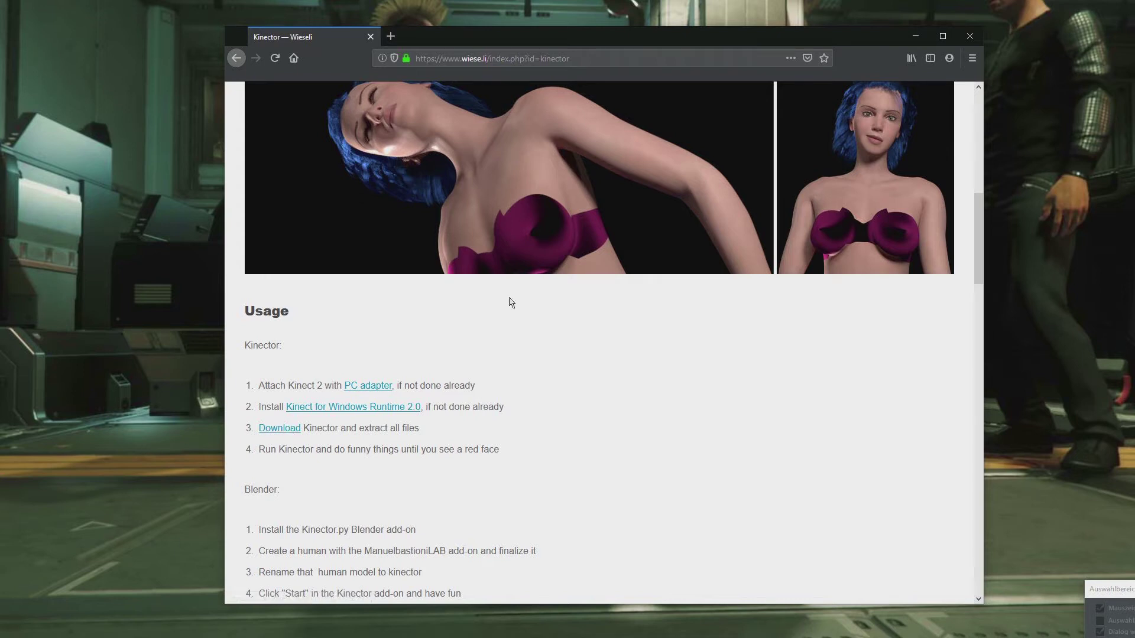
left_click(916, 39)
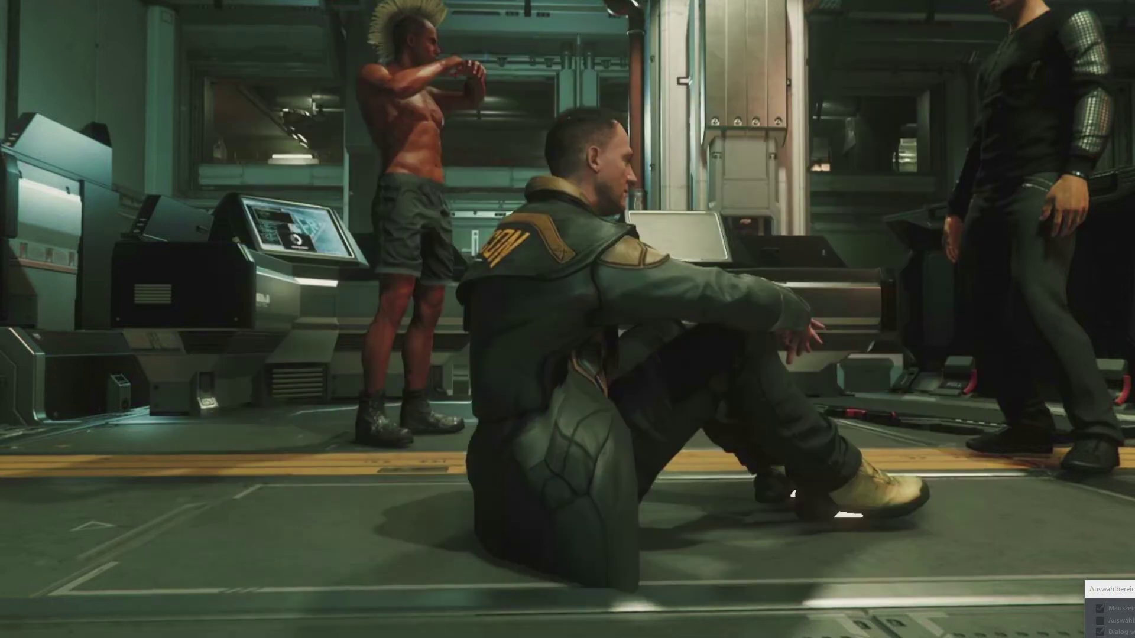
key("alt+Tab")
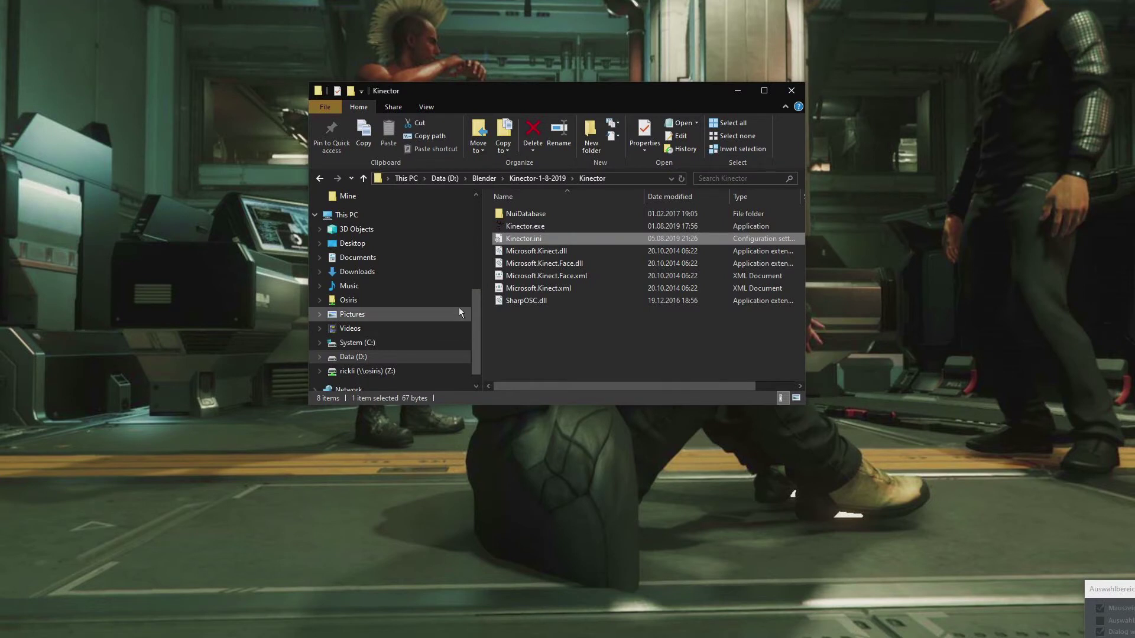
- Look through the Blender folder inside Kinector-1-8-2019 and return to the parent folder
left_click(557, 178)
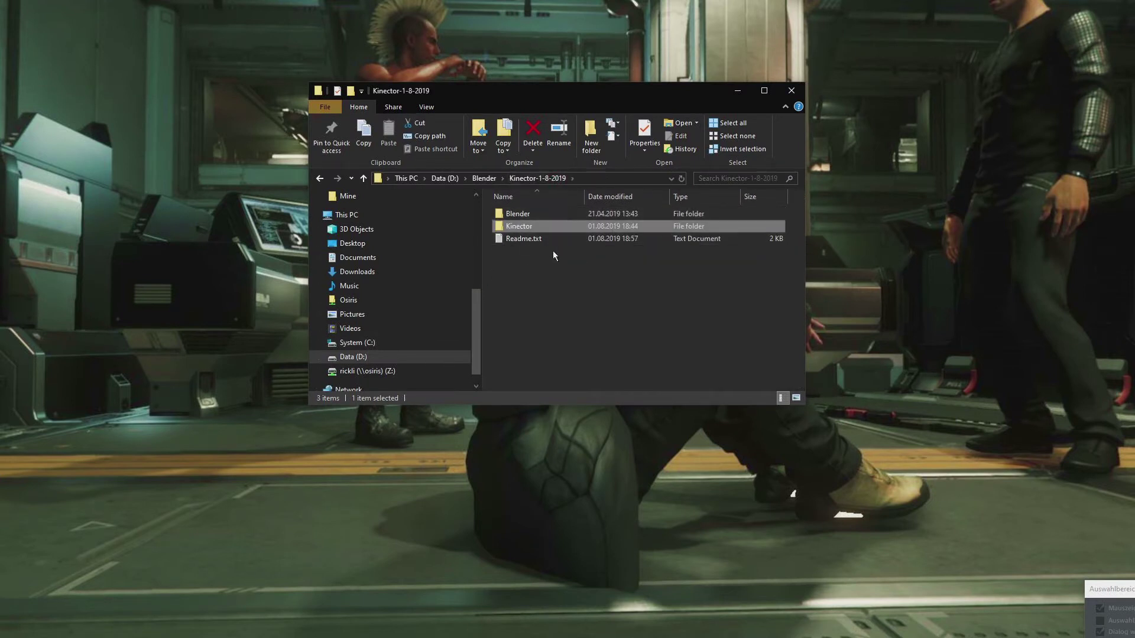
double_click(514, 215)
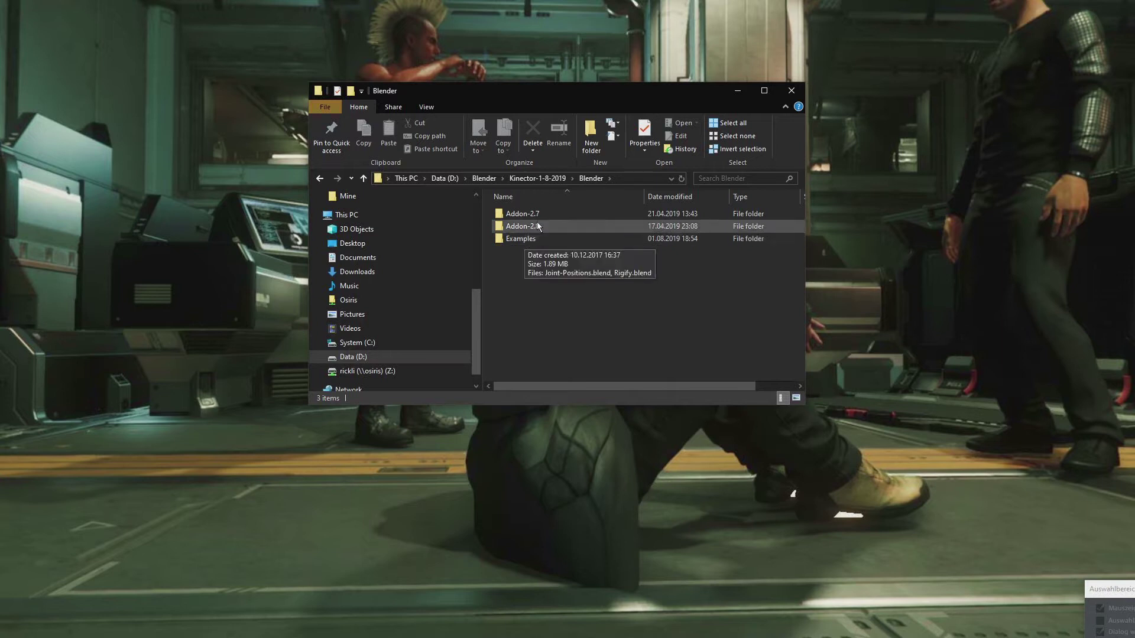
left_click(538, 178)
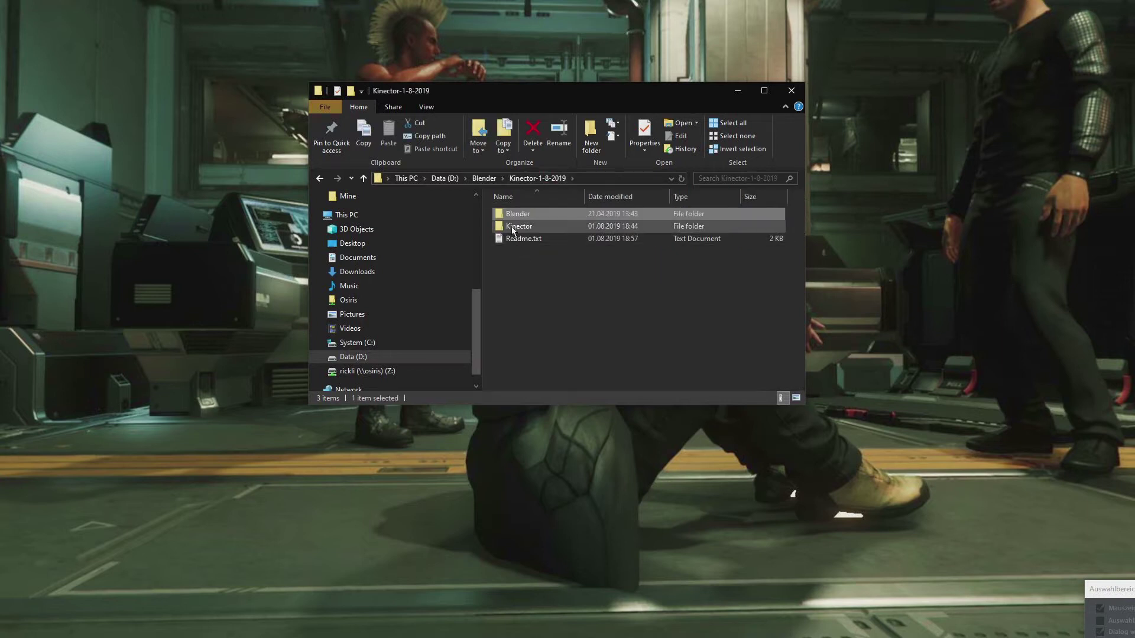
- Open Kinector.ini from the Kinector folder, examine its destination IP and target model entries, and close it
double_click(513, 229)
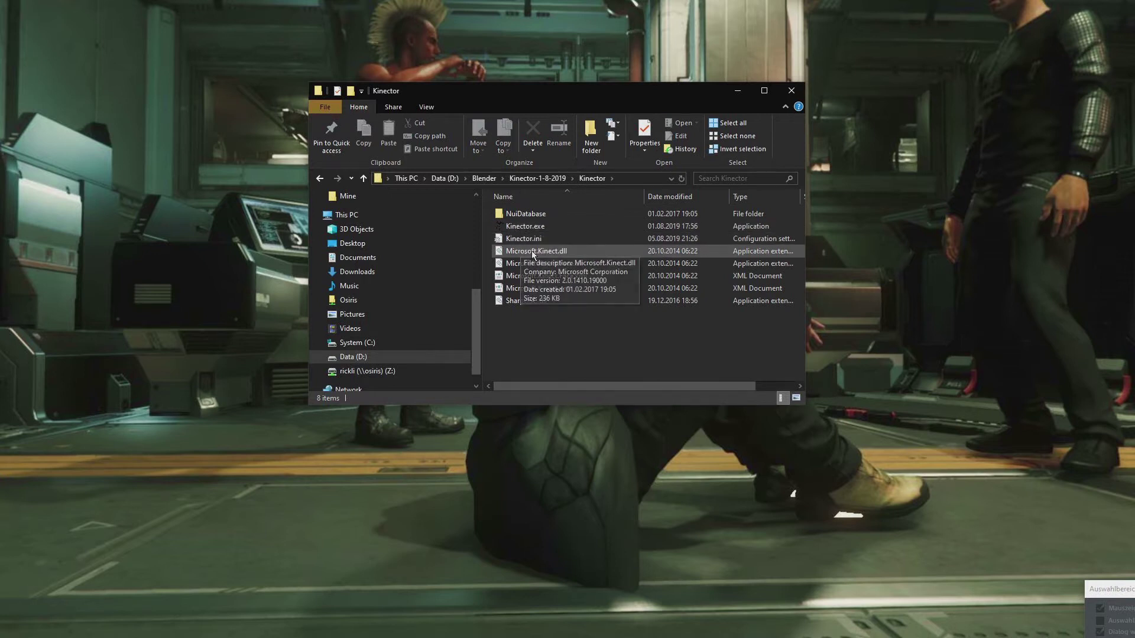
double_click(523, 238)
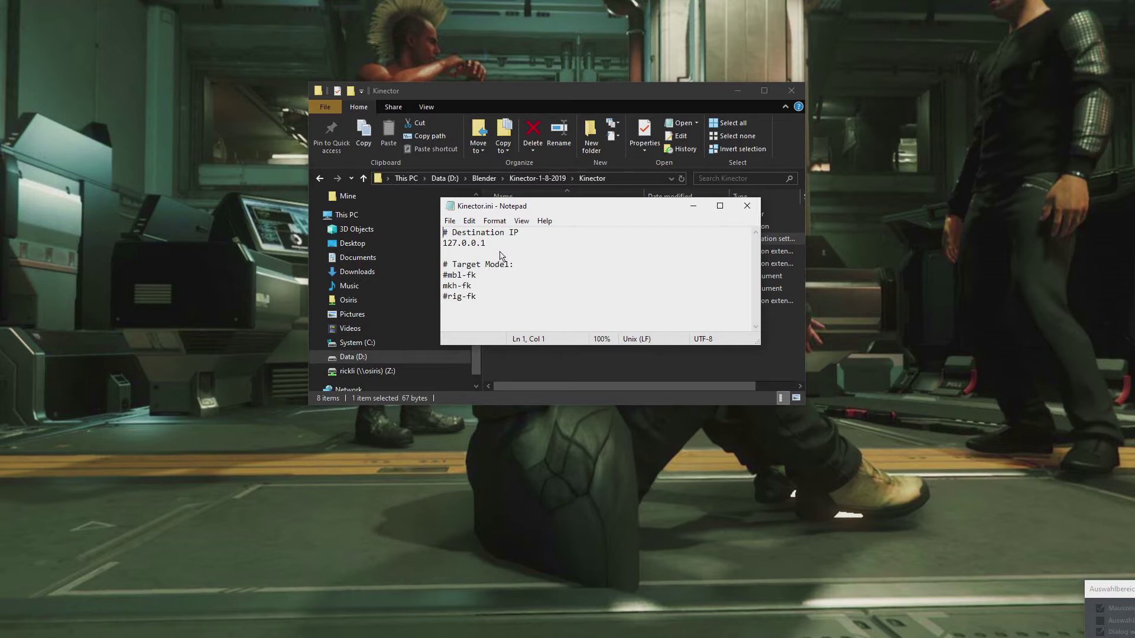
left_click_drag(443, 244, 512, 253)
left_click(747, 205)
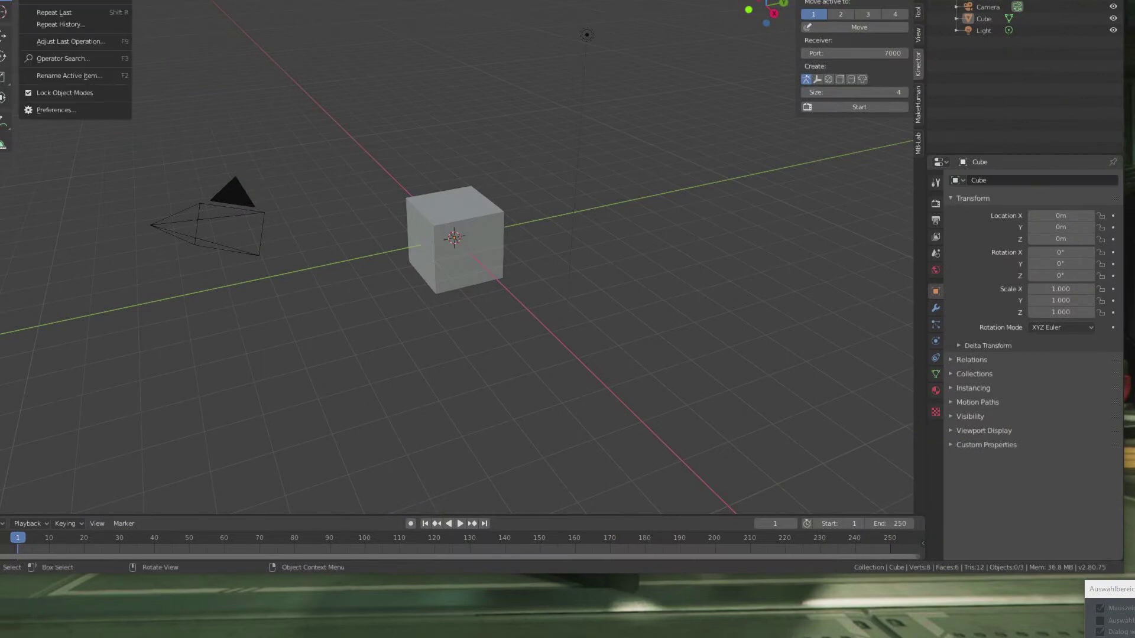
- In Blender, check the Kinector Receiver add-on in the preferences and display the MakeHuman import settings
left_click(43, 108)
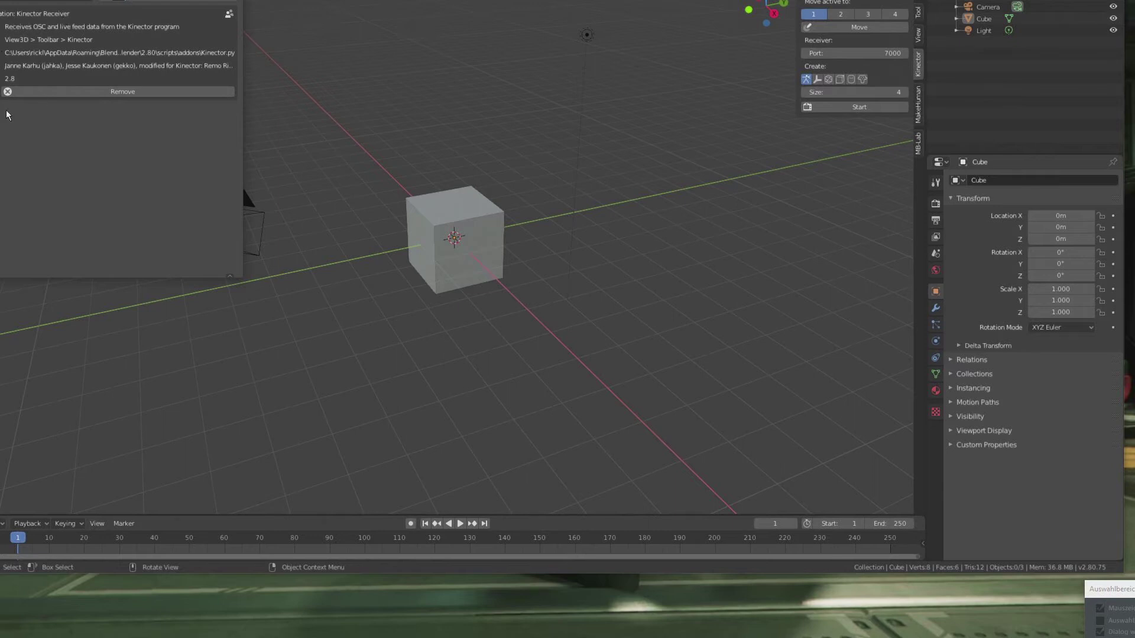
key("alt+F4")
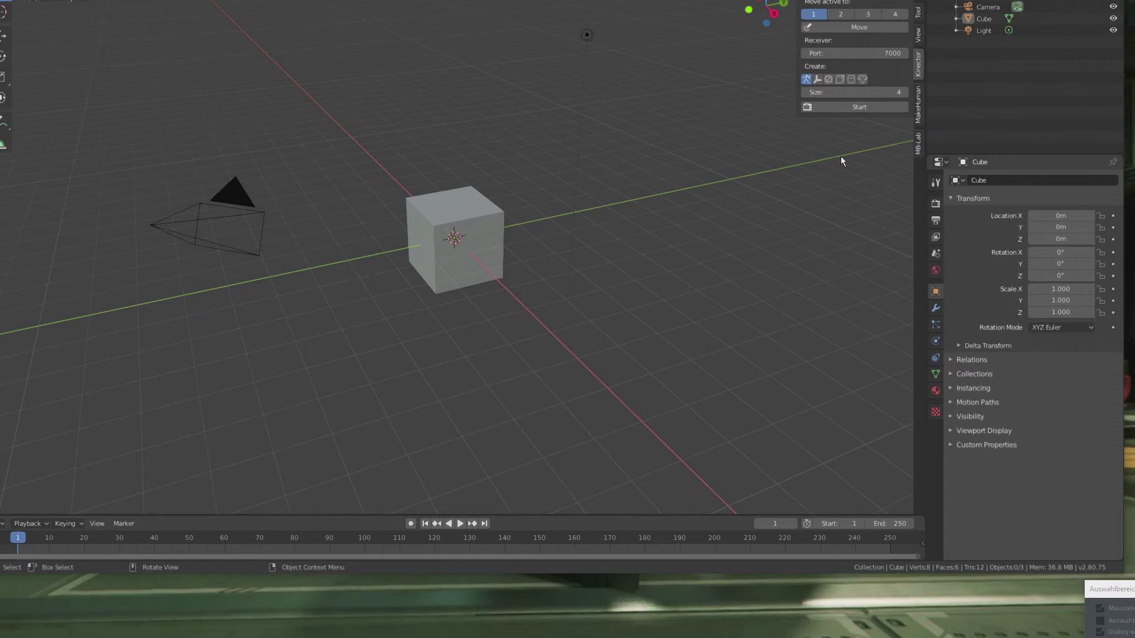
left_click(918, 106)
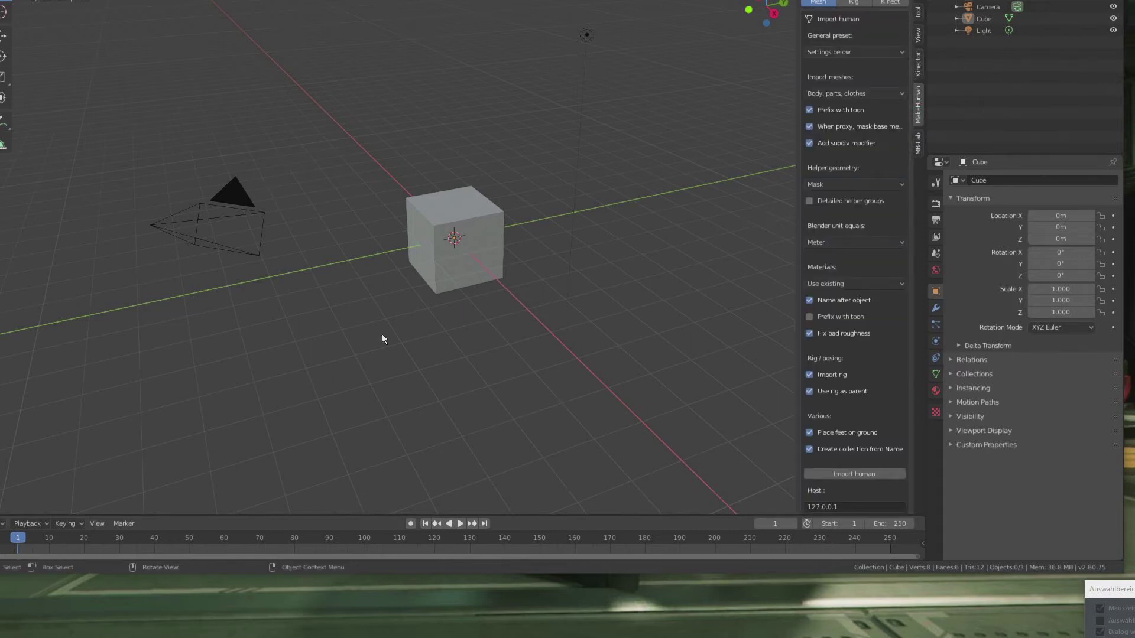
- Launch MakeHuman Community and load the saved Newhuman model
key("super")
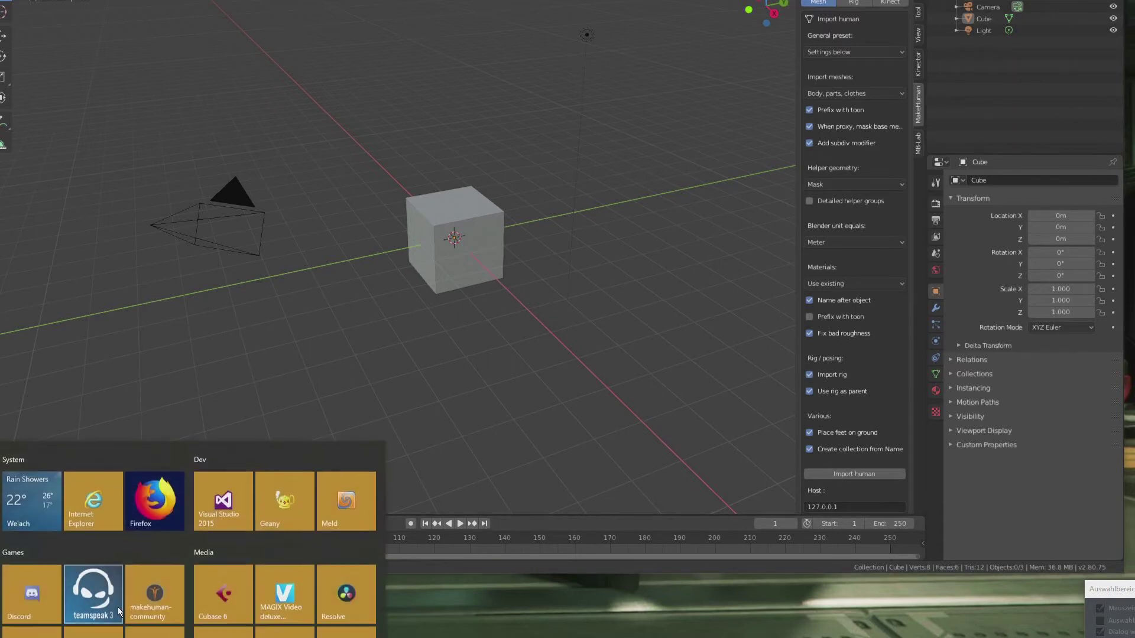
left_click(172, 598)
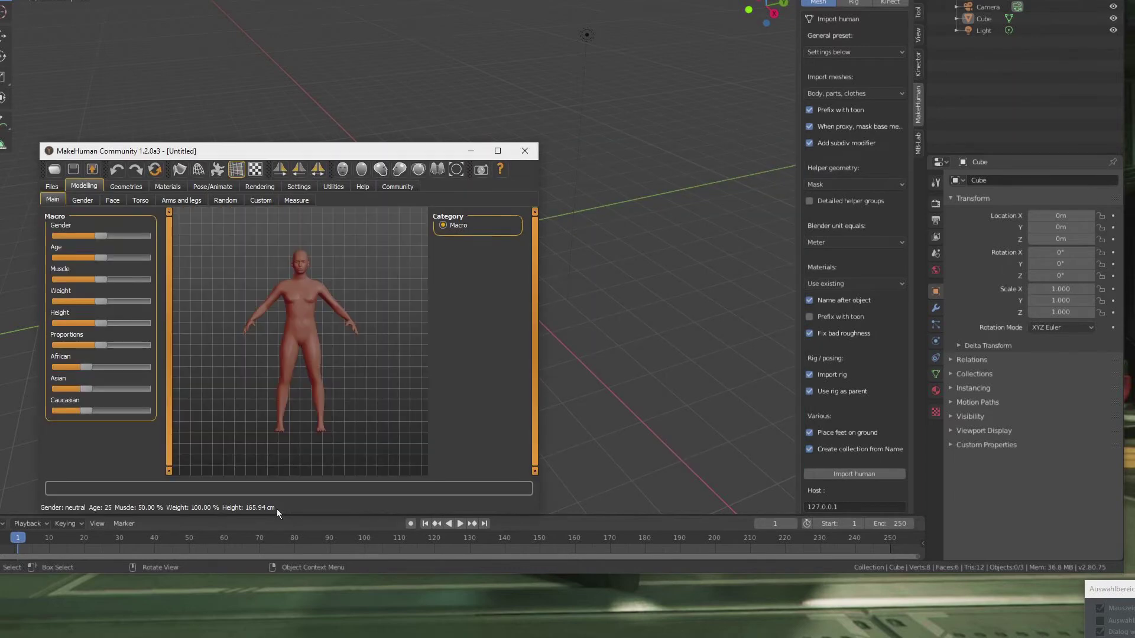
left_click_drag(354, 148, 542, 60)
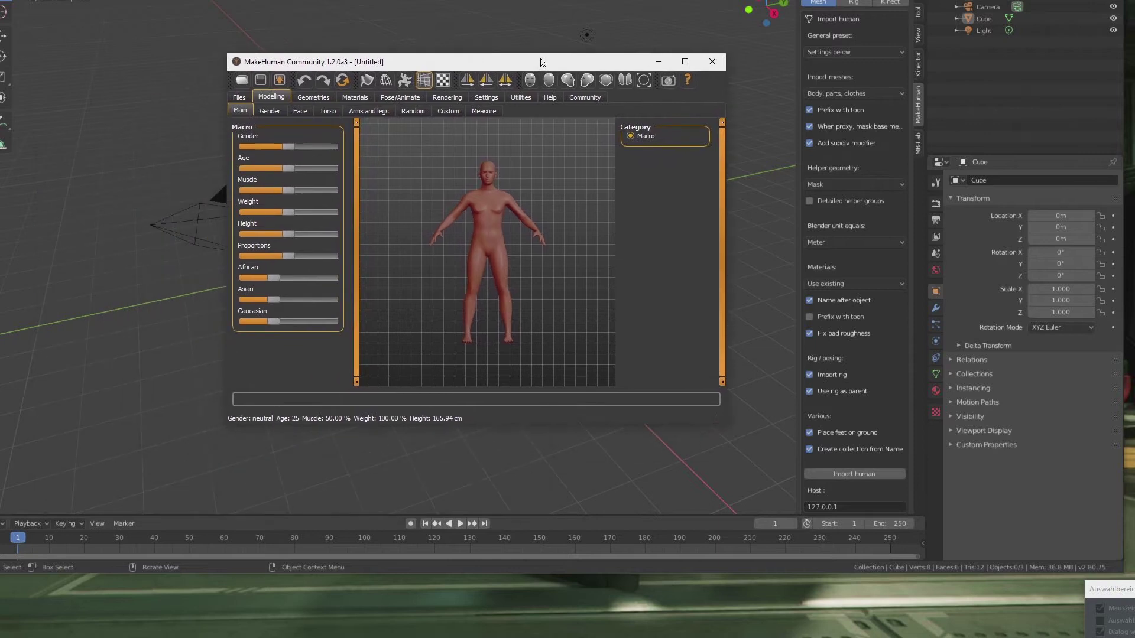
left_click(240, 98)
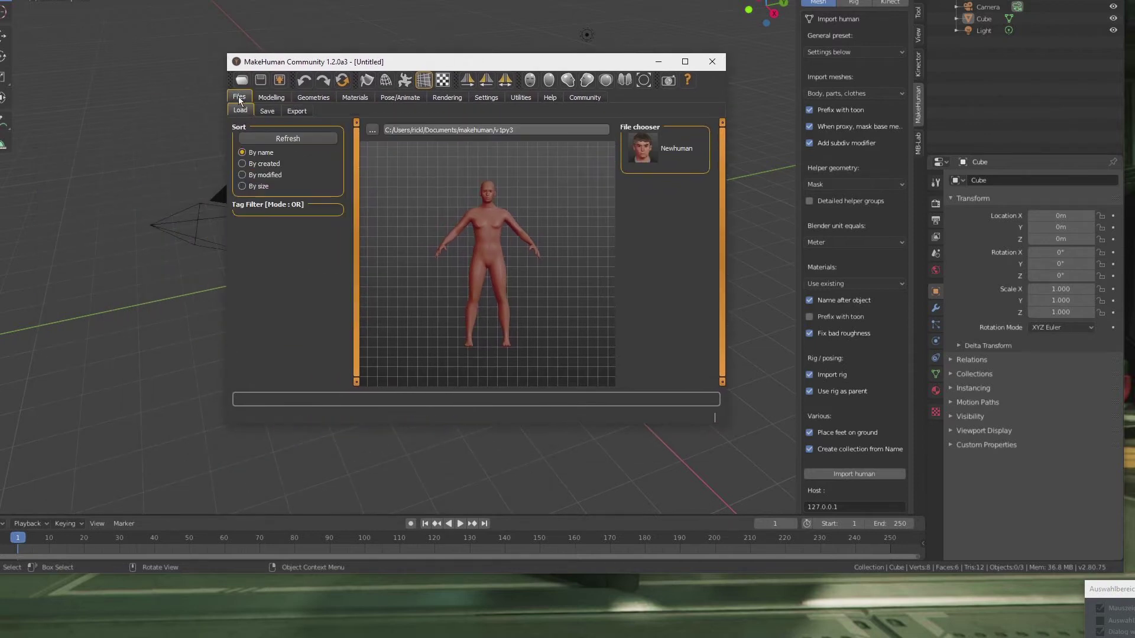
left_click(650, 155)
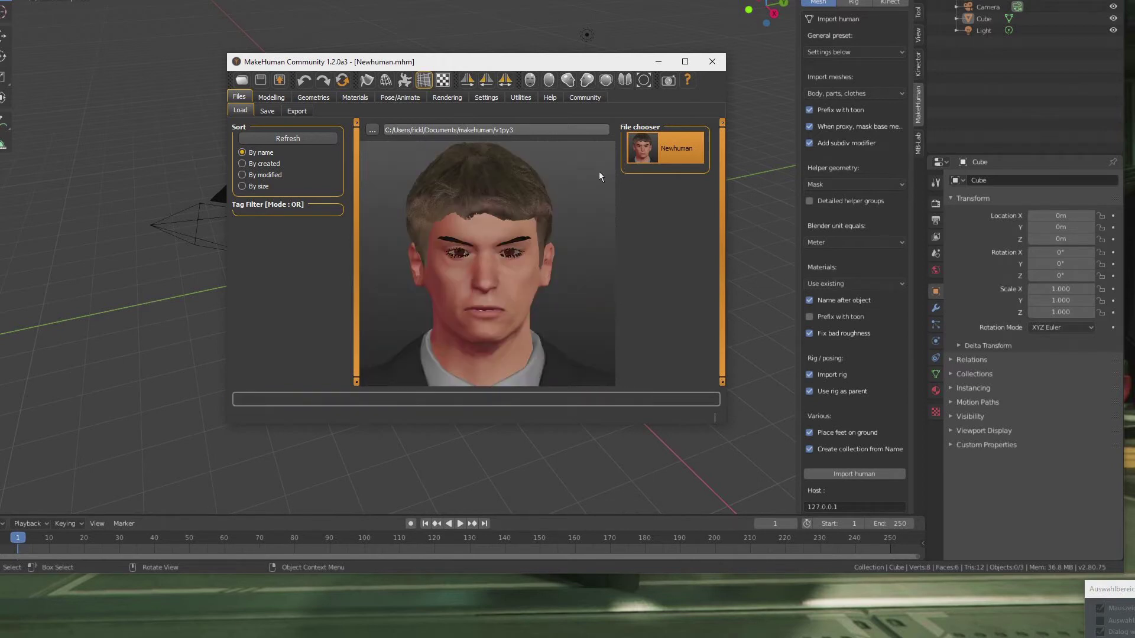
- Check the model's skeleton rig preset and view the community socket settings
left_click(399, 97)
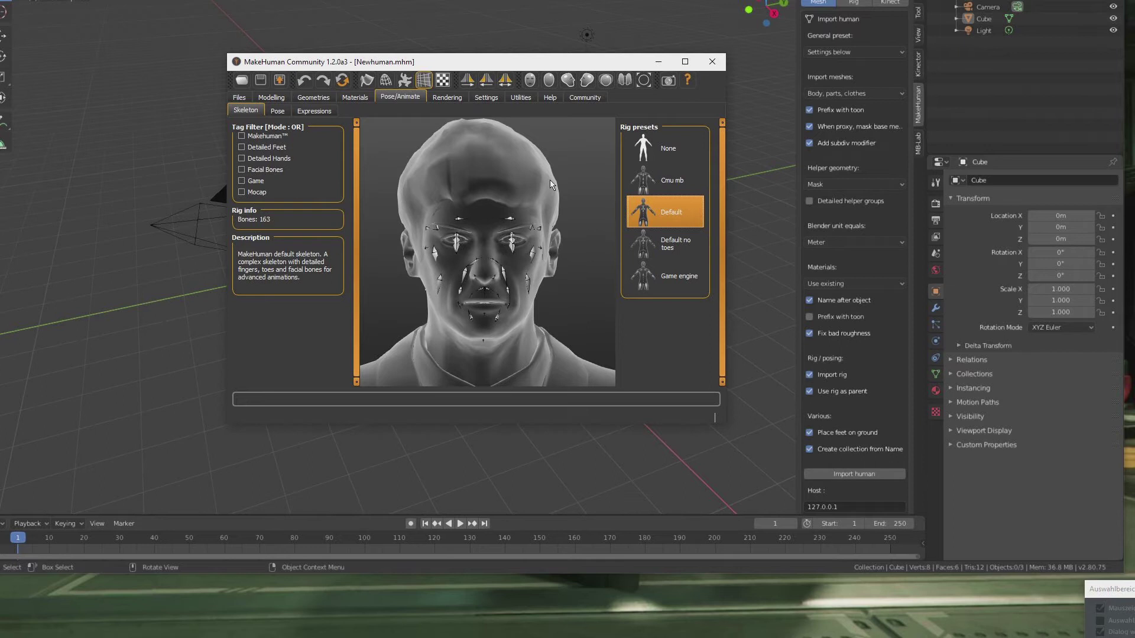
left_click(584, 99)
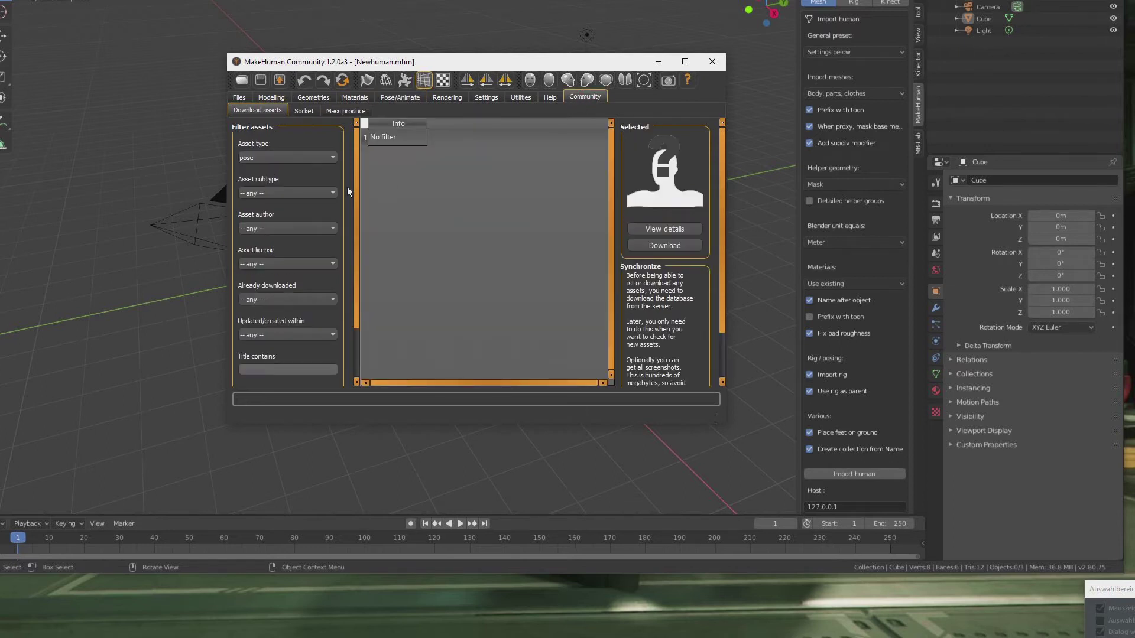
left_click(303, 112)
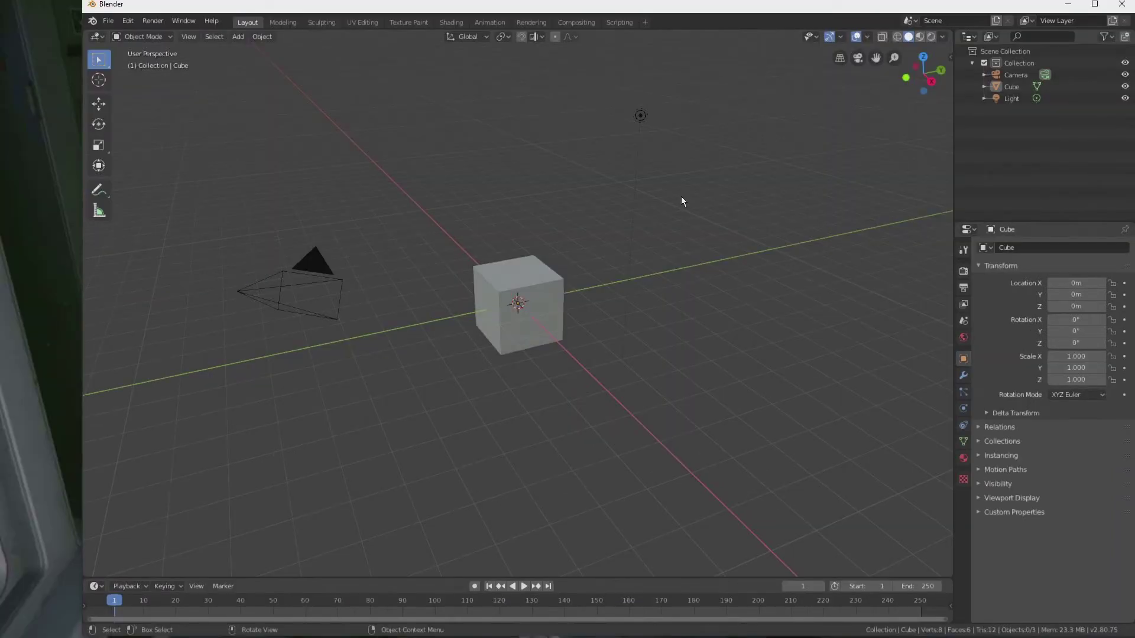
- In Blender, delete the default cube from the scene
left_click(527, 271)
key("x")
left_click(513, 272)
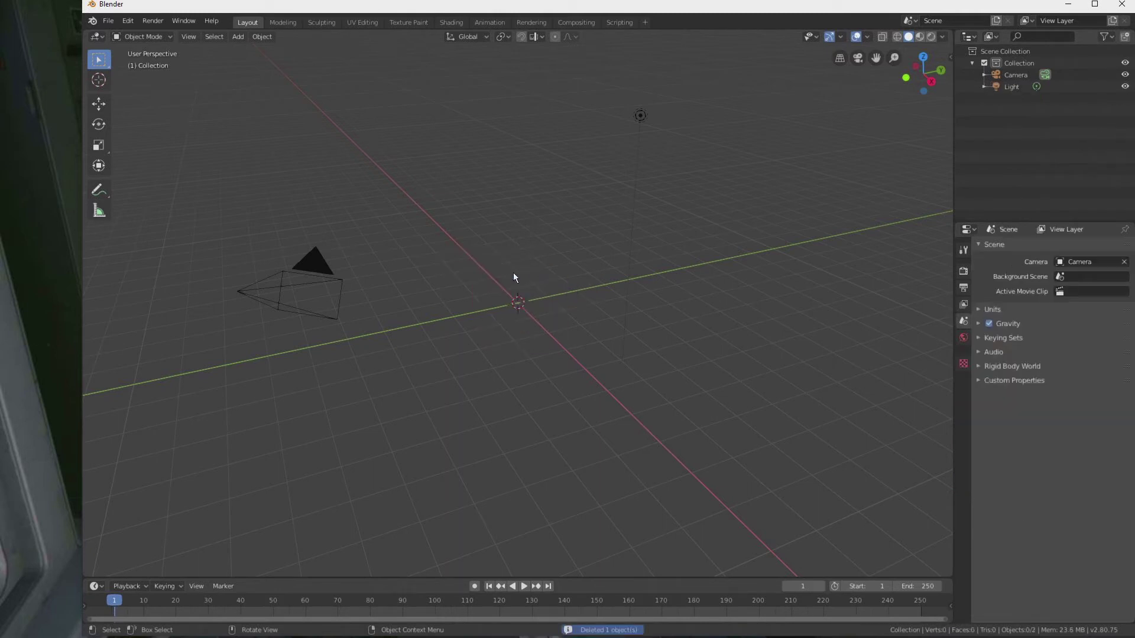
- Import the human from MakeHuman into the scene with body, parts and clothes
key("n")
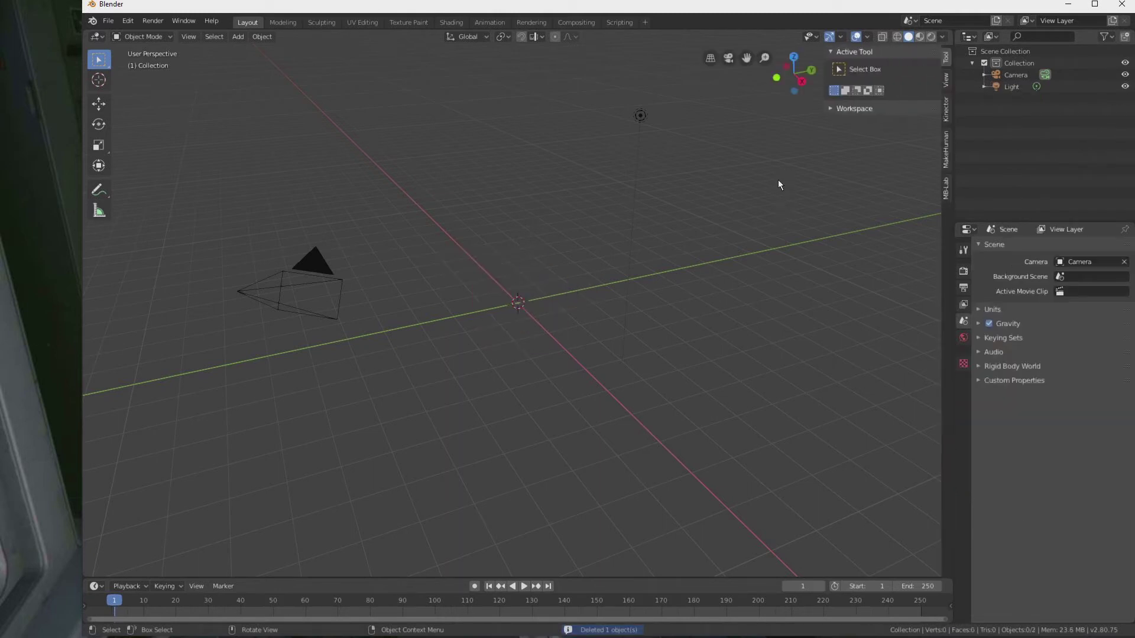
left_click(948, 155)
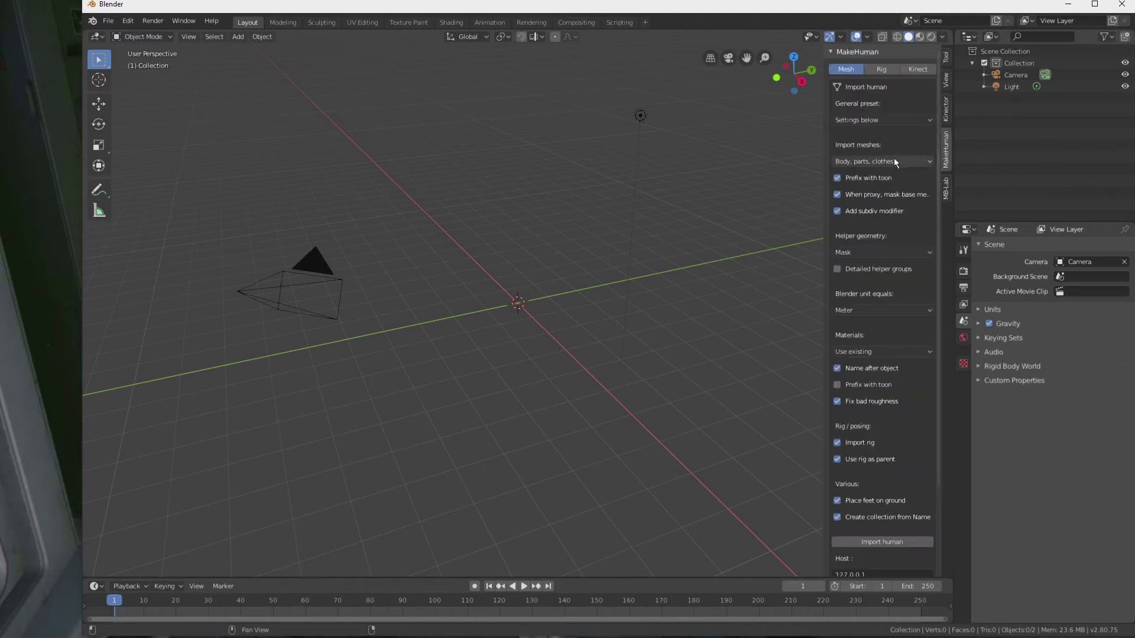
left_click(874, 539)
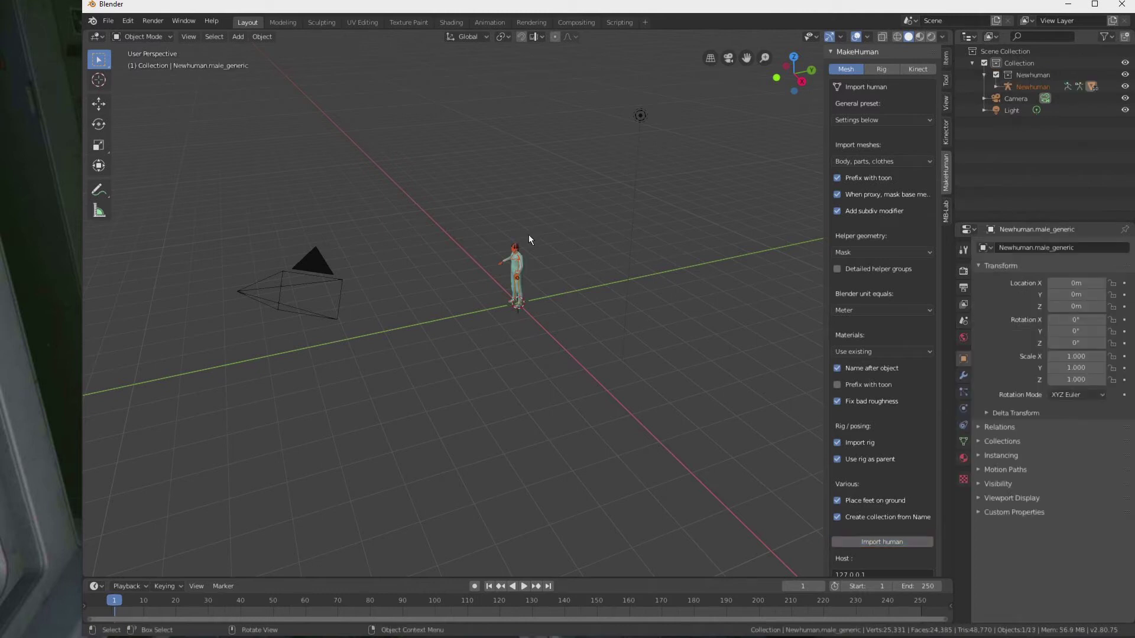
- Move the light in front of and above the character, to about X 0.35 m, Y -2.22 m, Z 2.37 m
scroll(516, 273, "up", 5)
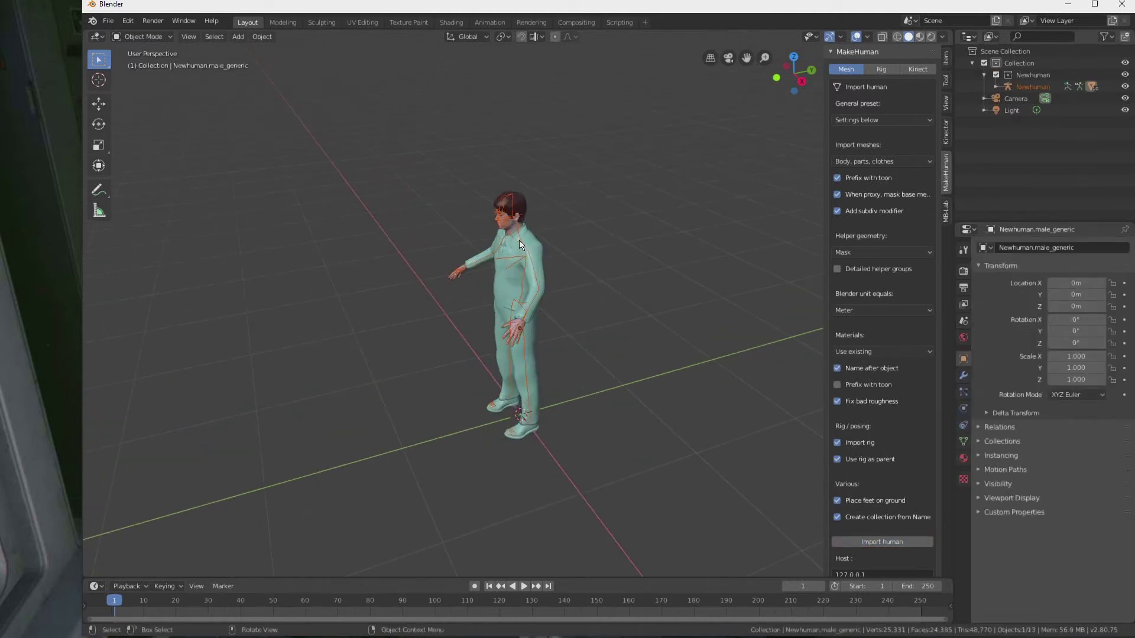
key("KP_7")
scroll(519, 240, "down", 3)
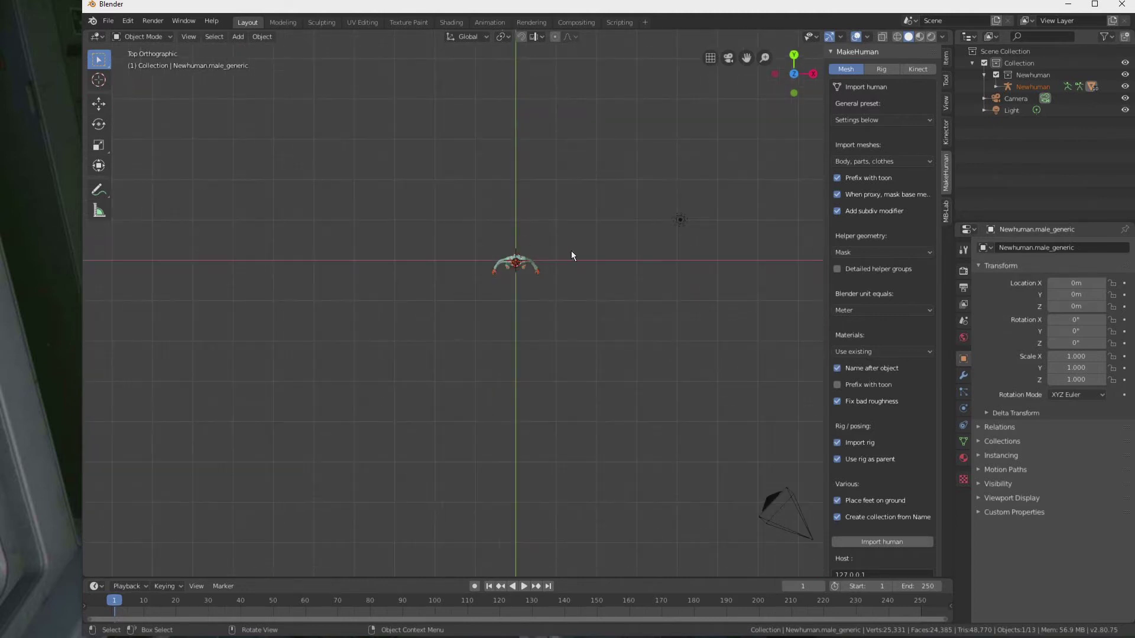
left_click(680, 222)
key("g")
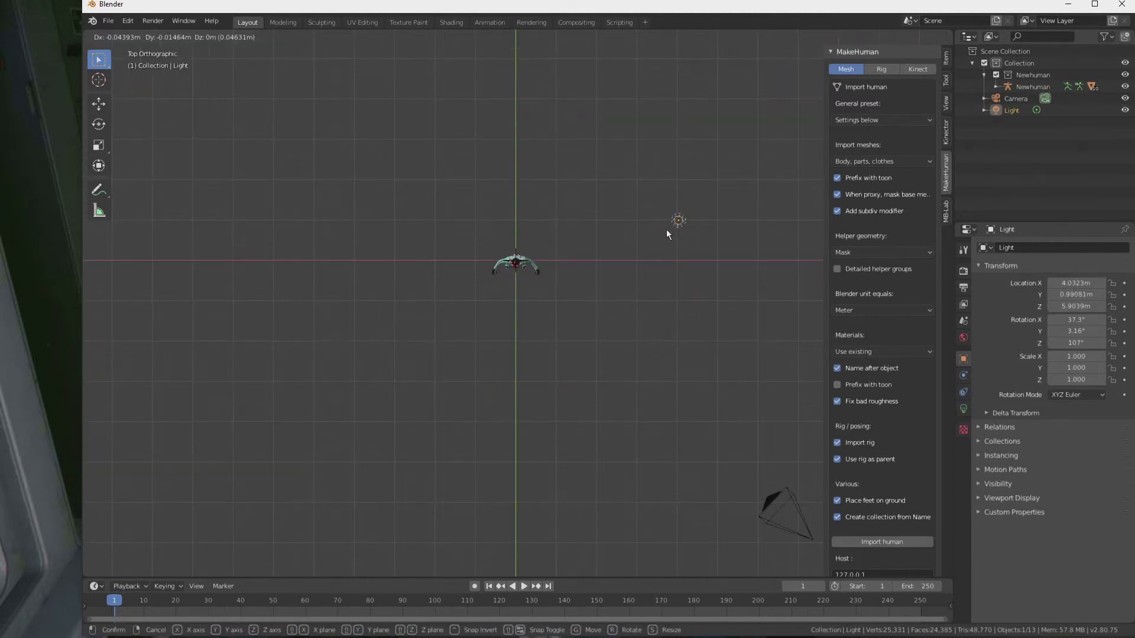
left_click(534, 307)
middle_click_drag(533, 307, 531, 199)
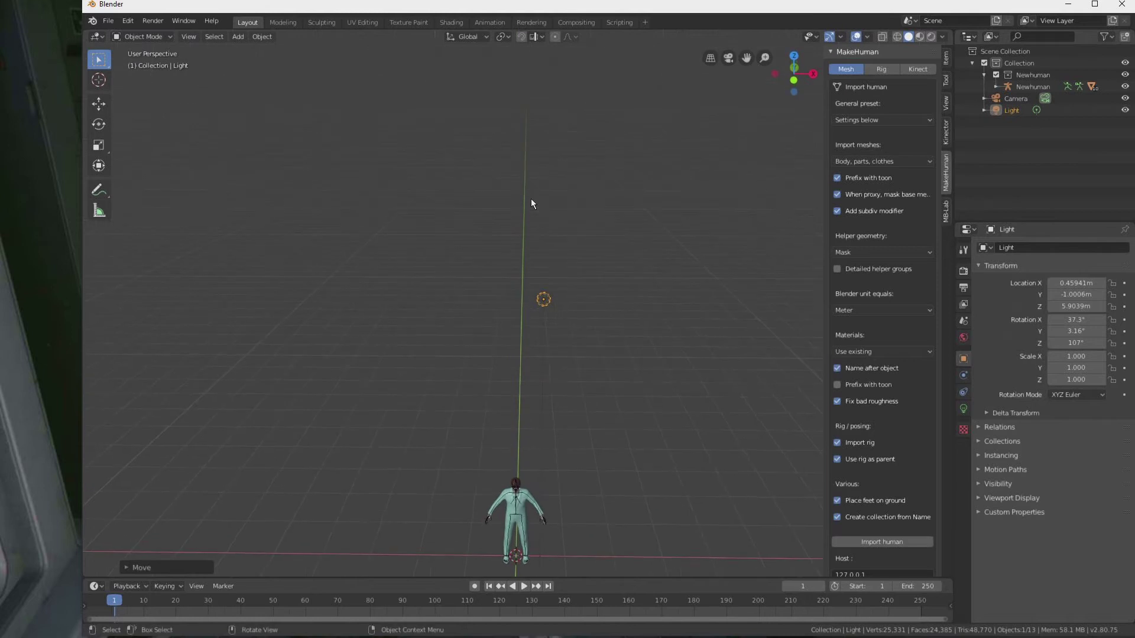
key("g")
left_click(536, 538)
- Set the viewport shading to Rendered and frame the character's upper body from the front
scroll(515, 538, "up", 4)
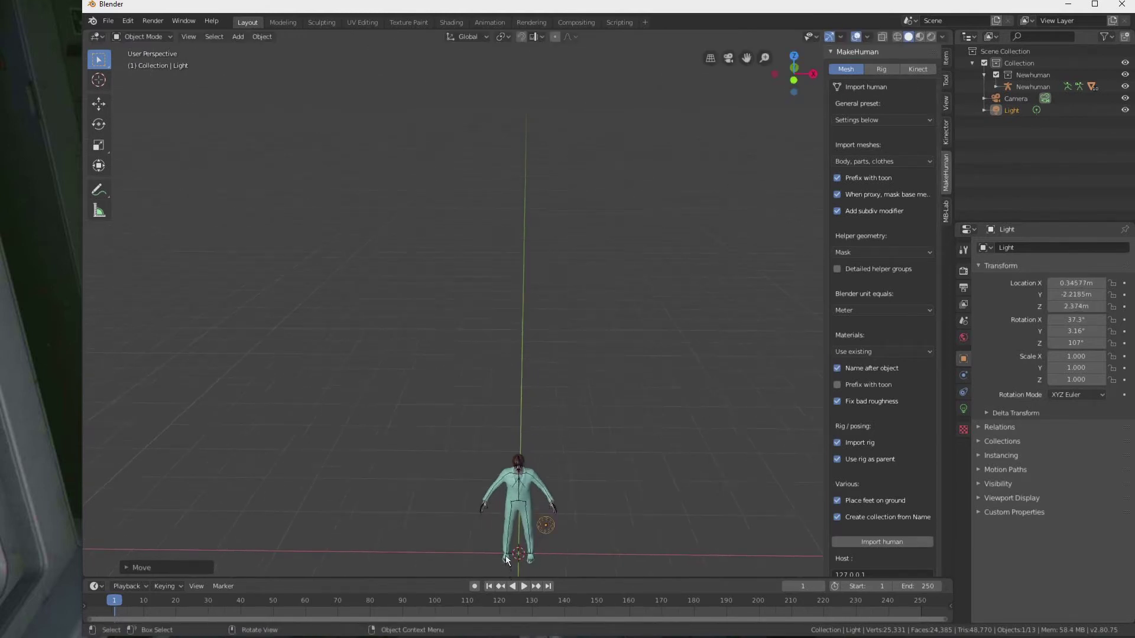
scroll(546, 478, "up", 4)
middle_click_drag(583, 475, 568, 296)
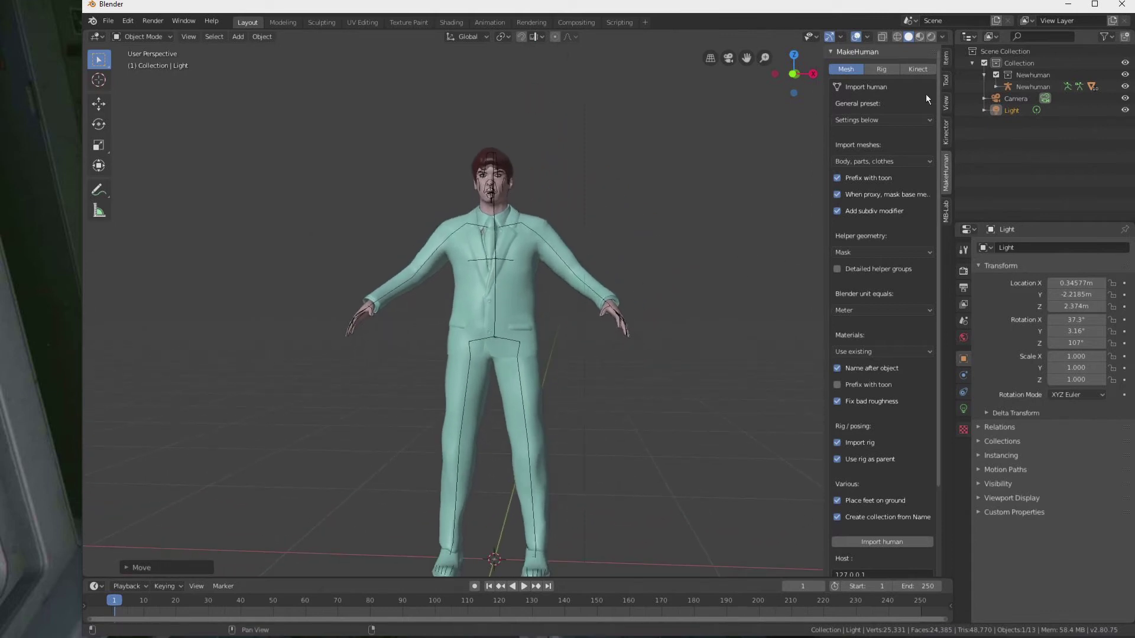
left_click(919, 37)
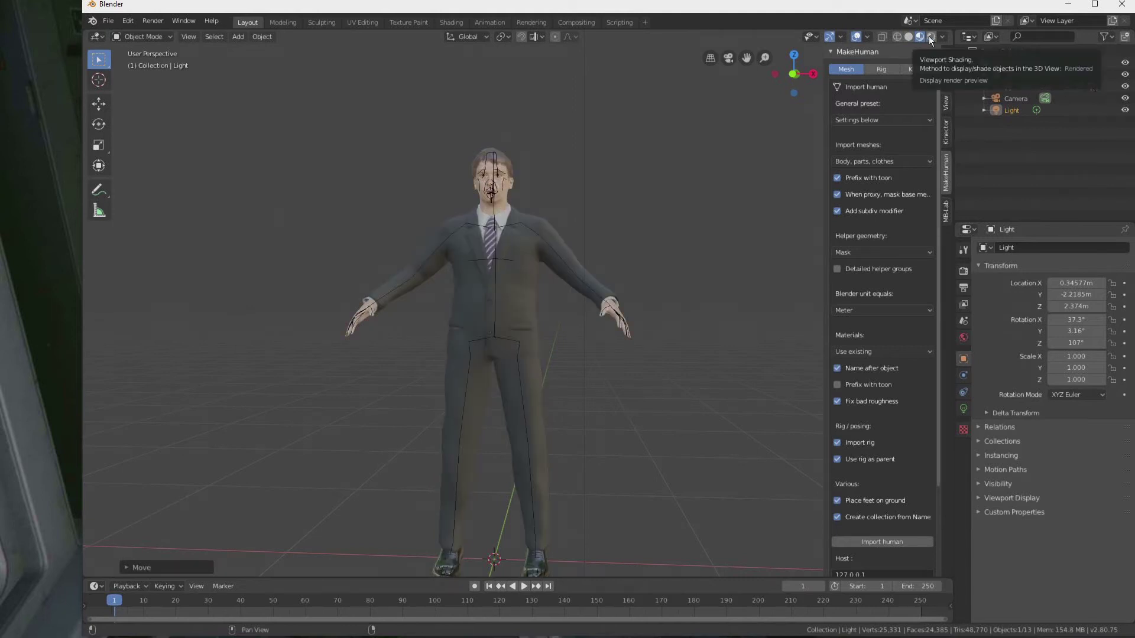
left_click(930, 37)
middle_click_drag(550, 211, 476, 222)
scroll(477, 222, "up", 4)
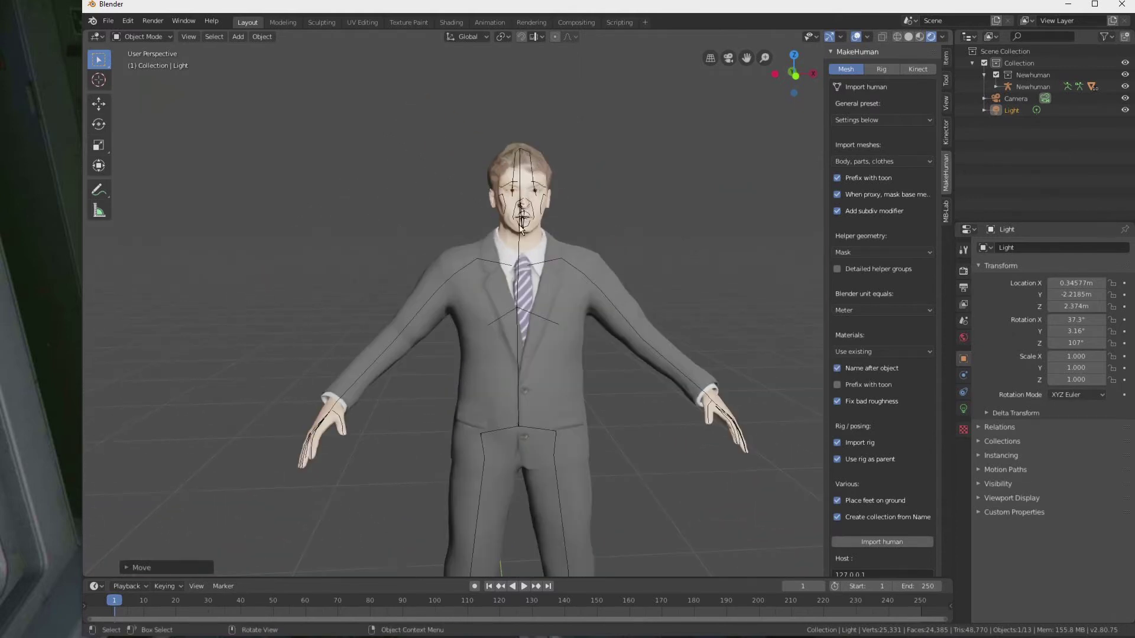
- Run Kinector.exe from the Kinector folder inside Kinector-1-8-2019
left_click_drag(366, 311, 540, 168)
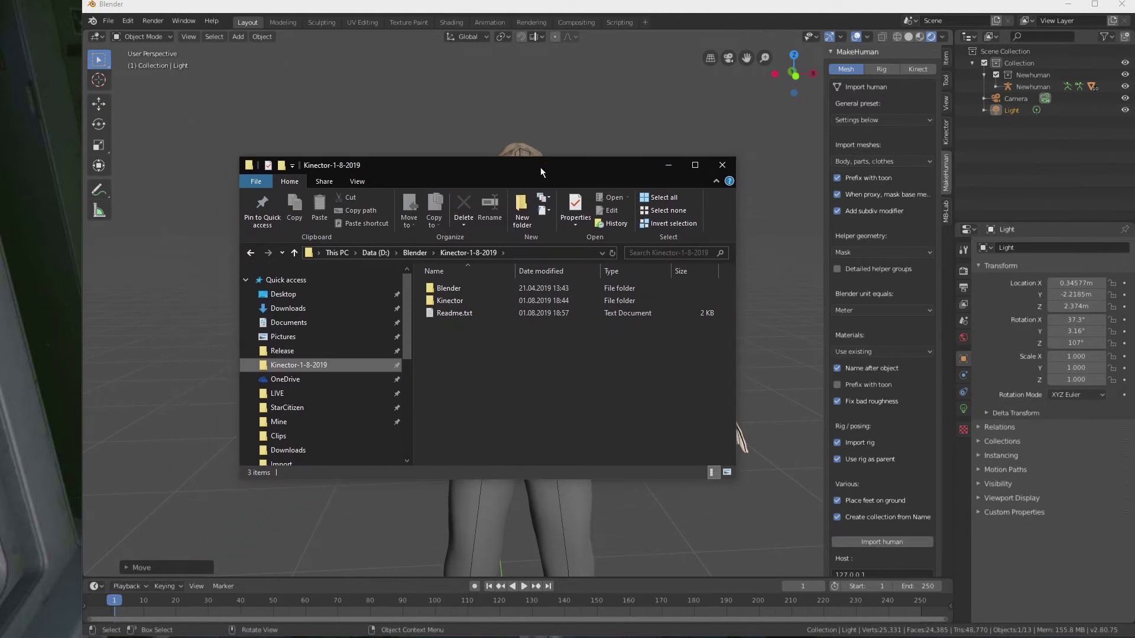
double_click(446, 301)
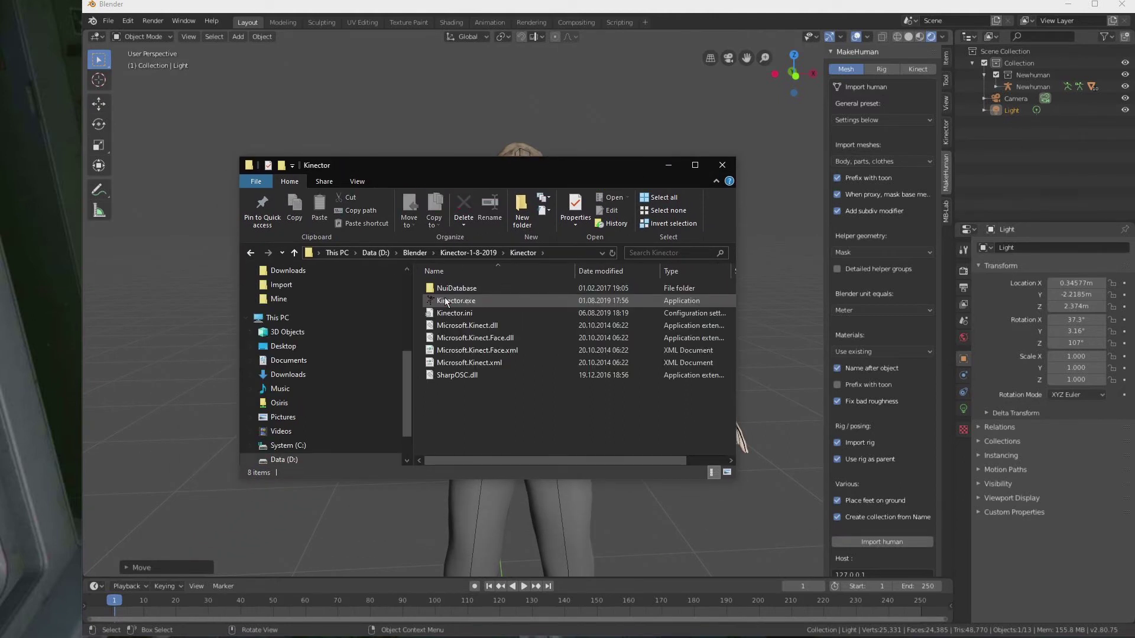
left_click(446, 302)
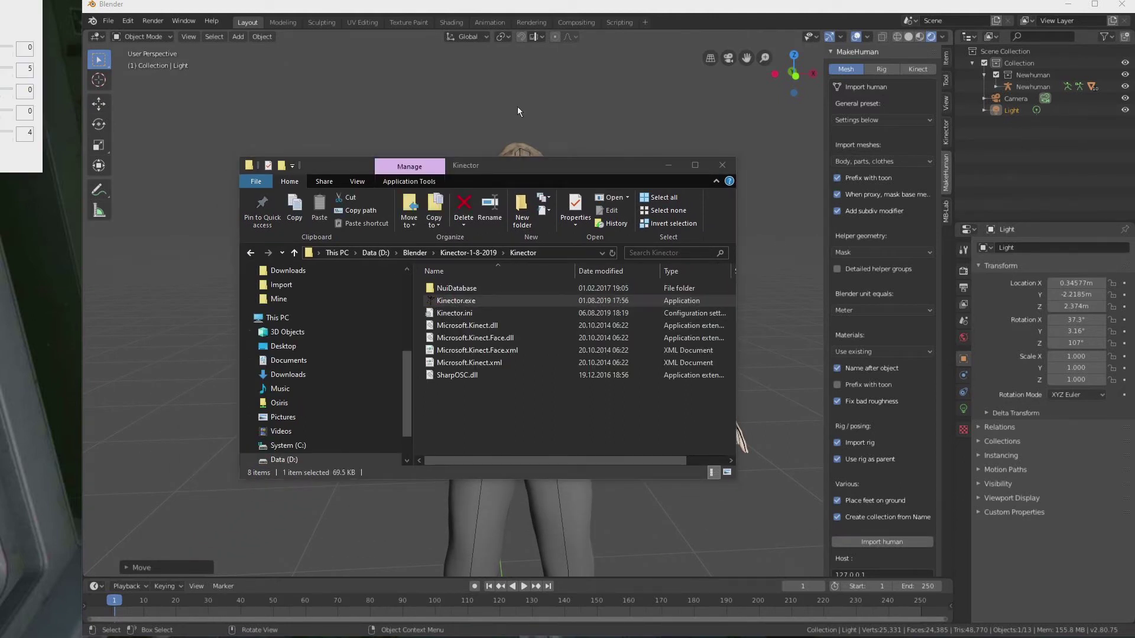
- Bring Blender back to the front, open its system console, and place the console window below the Kinector window
left_click(517, 107)
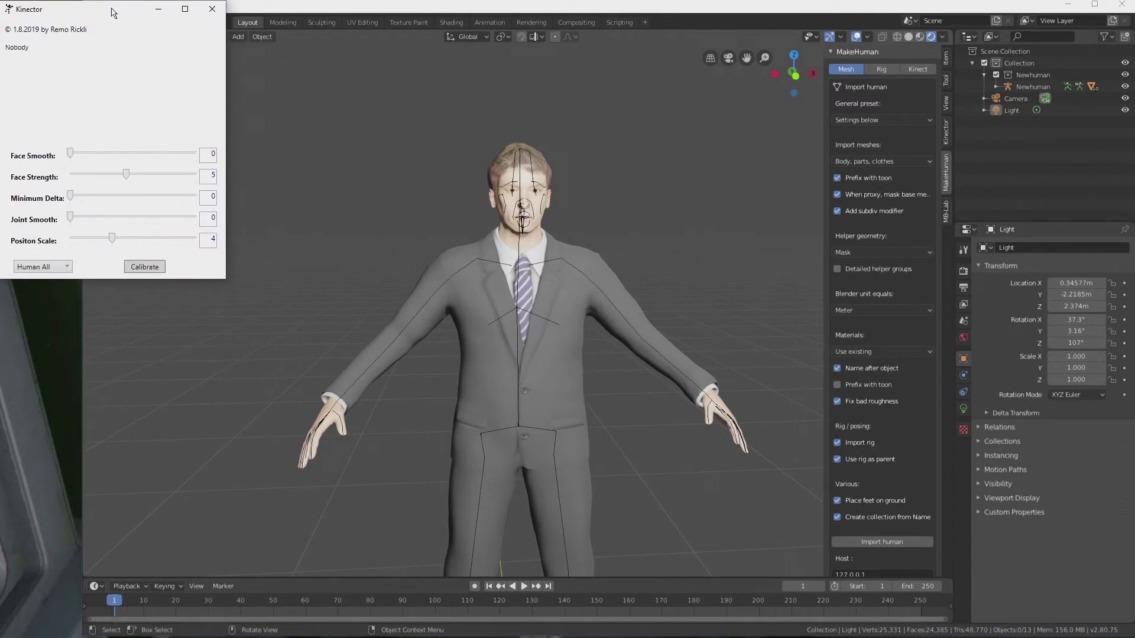
left_click(426, 10)
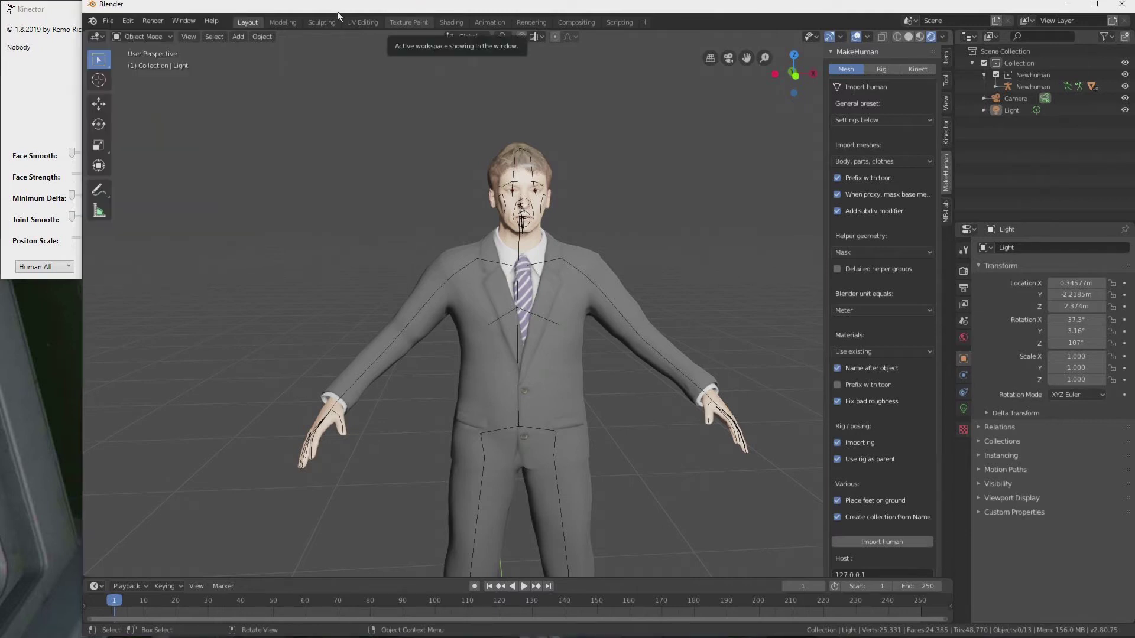
left_click(174, 22)
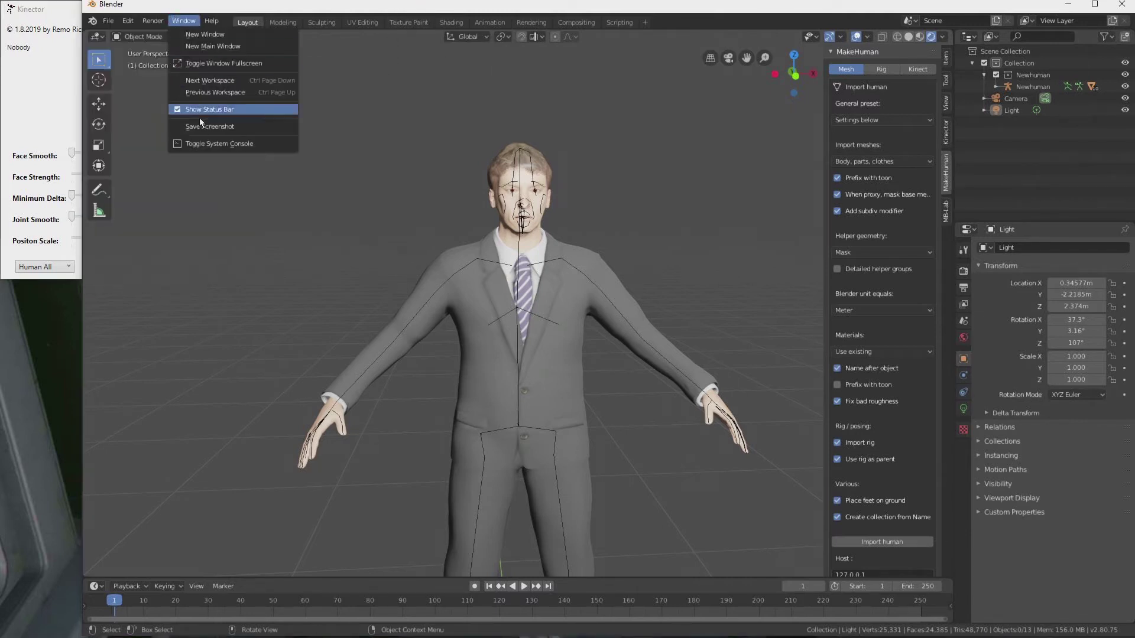
left_click(211, 144)
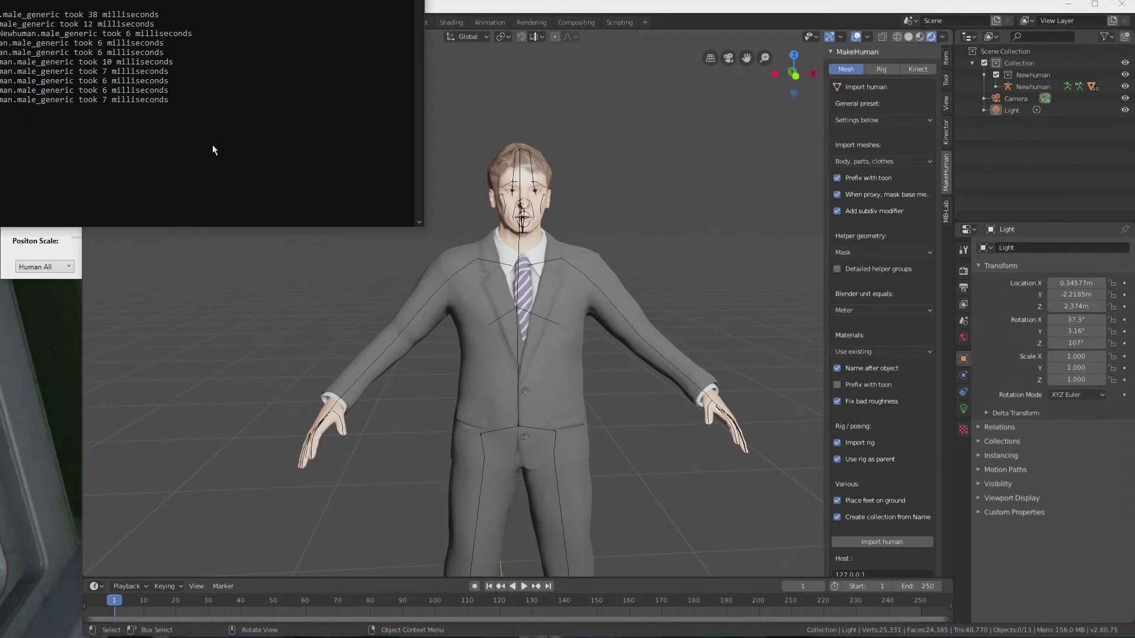
left_click_drag(187, 5, 335, 343)
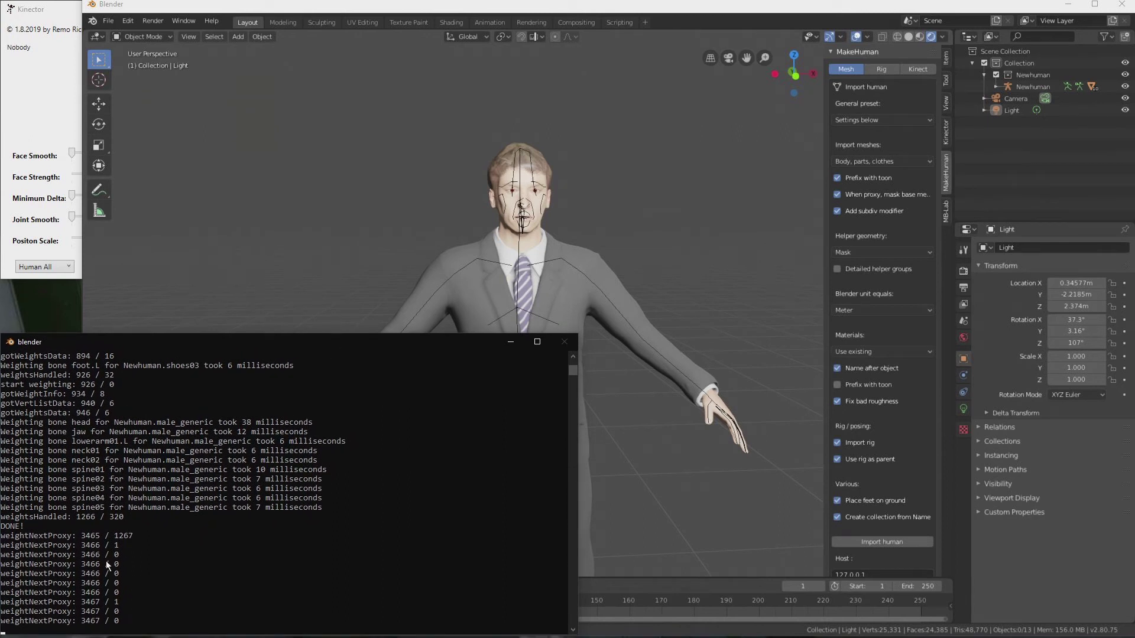
- Start the Kinector receiver on port 7000, check its console output, and select the Newhuman armature in the Outliner
left_click(945, 134)
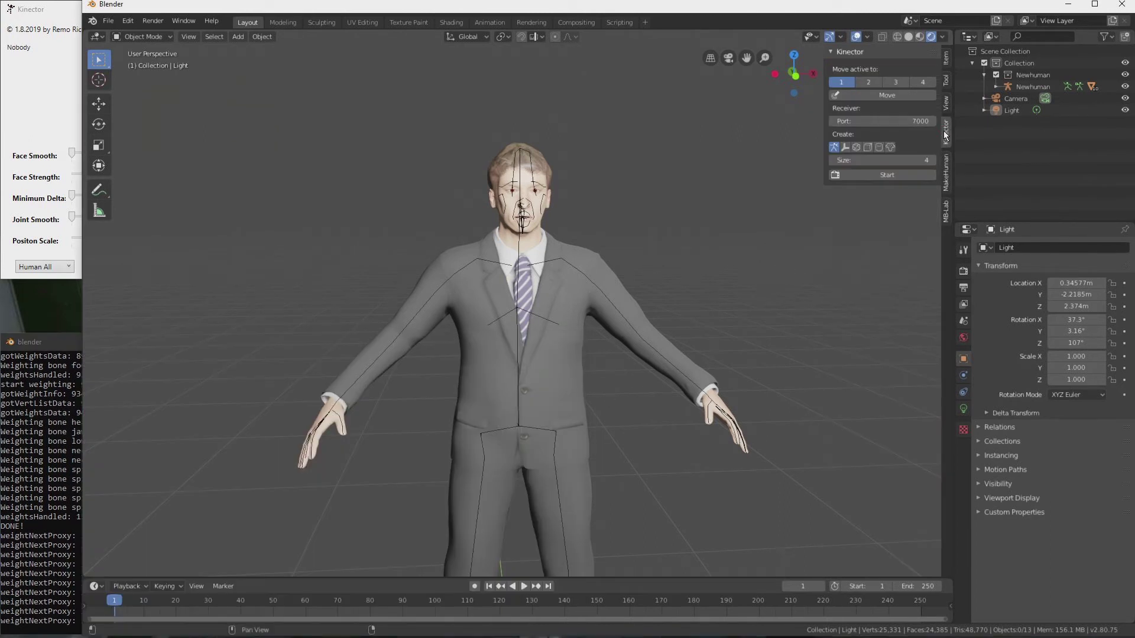
left_click(892, 176)
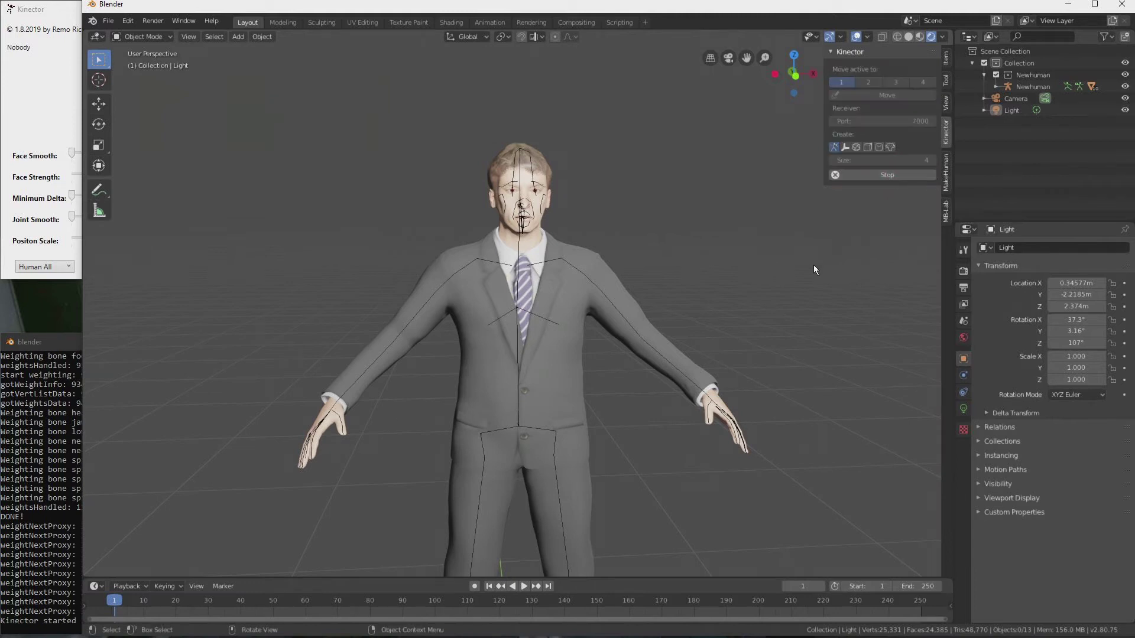
left_click(44, 463)
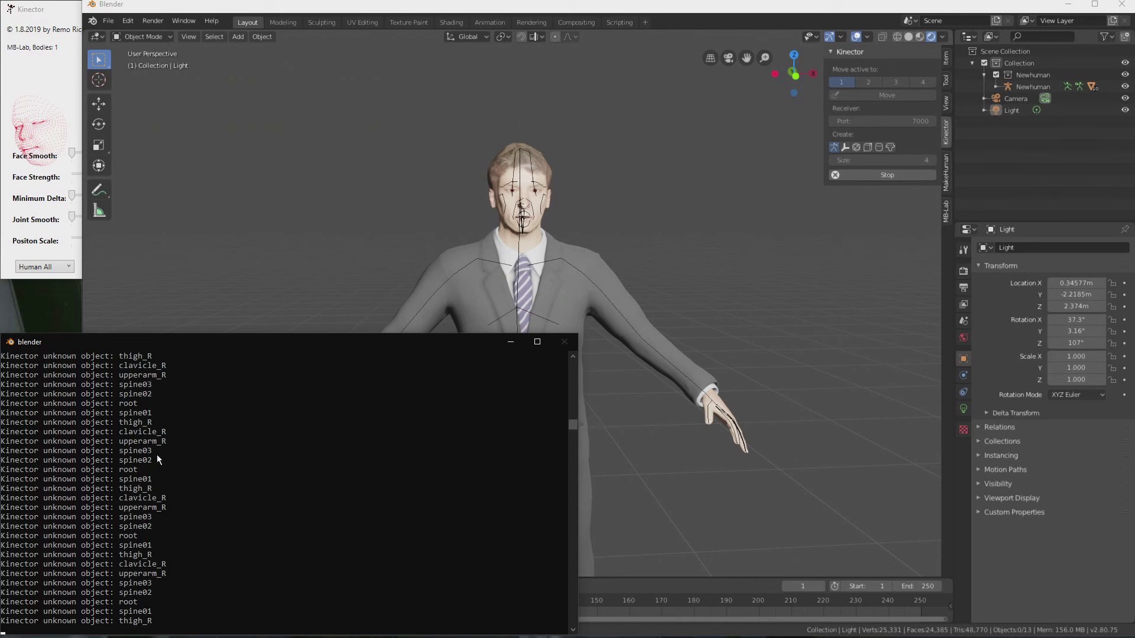
left_click(204, 302)
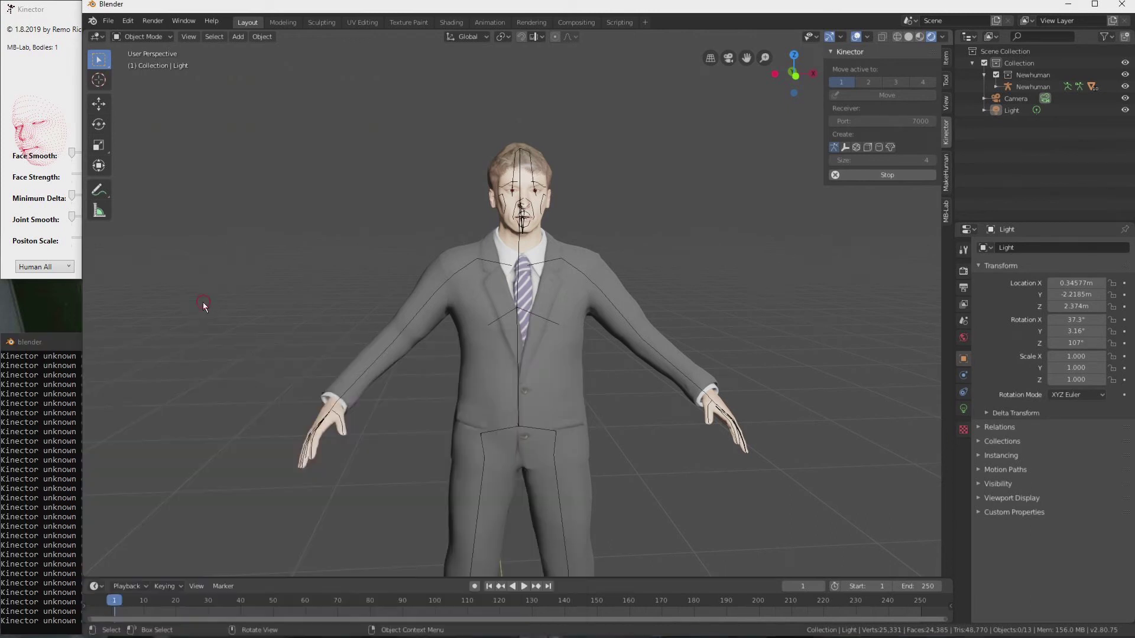
left_click(1027, 86)
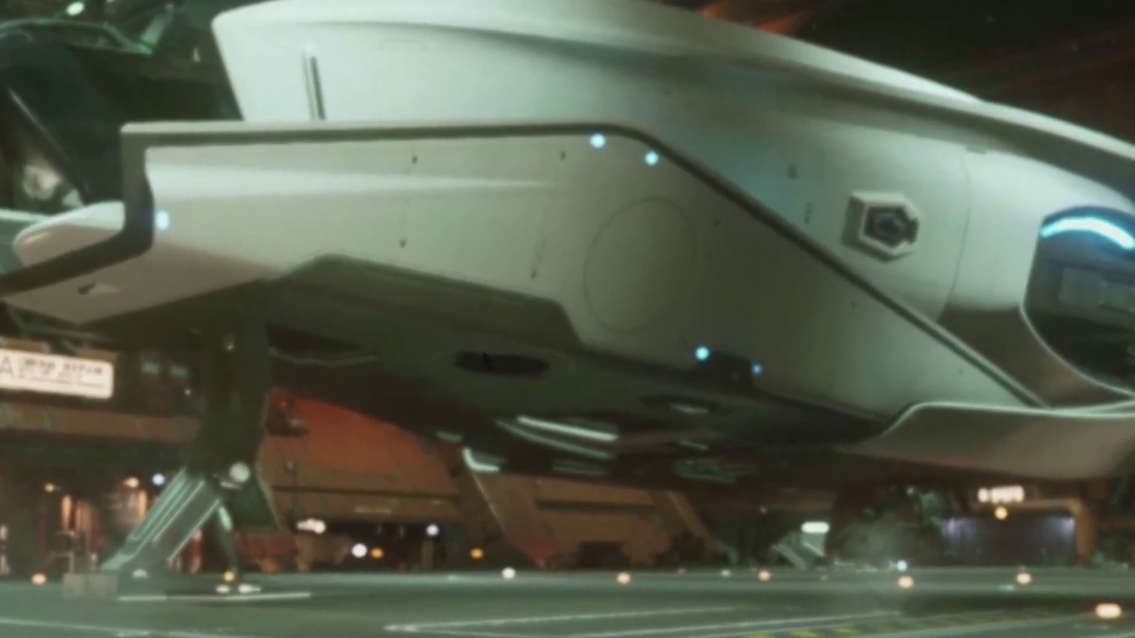
- In Task Manager, end the background processes KinectService.exe and KStudioHostService.exe
key("ctrl+shift+Escape")
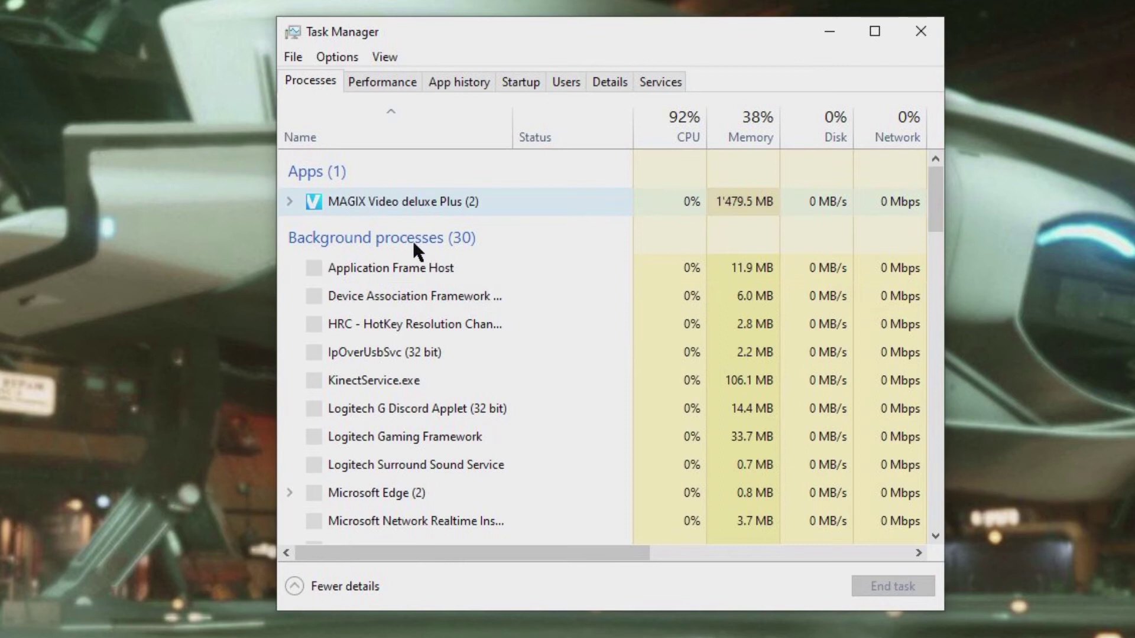
scroll(425, 341, "down", 1)
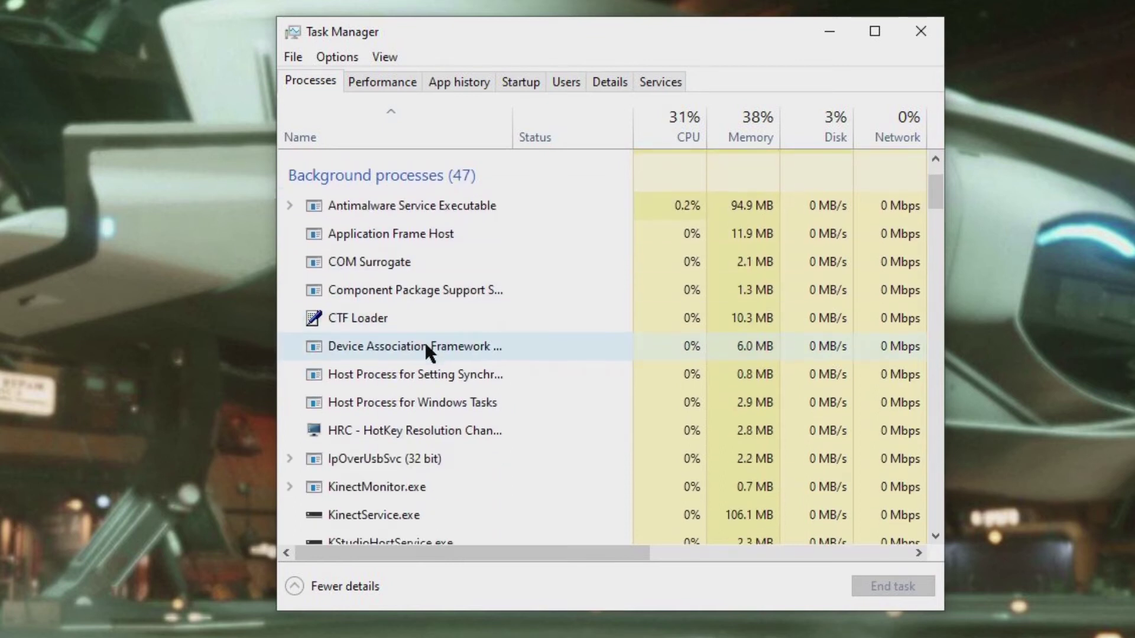
left_click(388, 514)
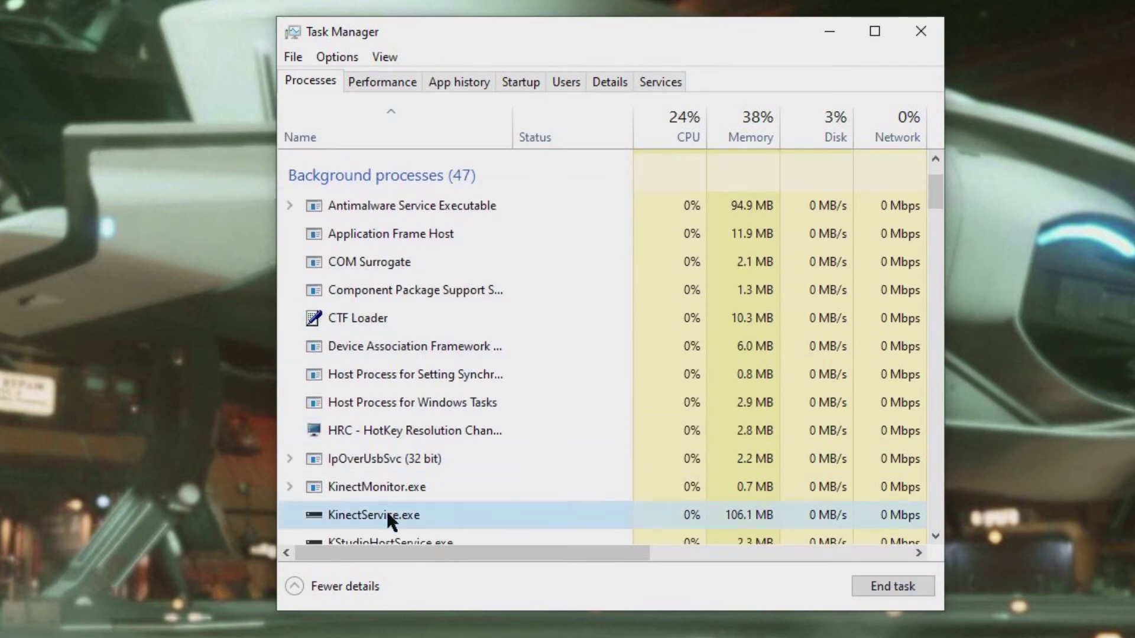
scroll(387, 510, "down", 1)
left_click(911, 587)
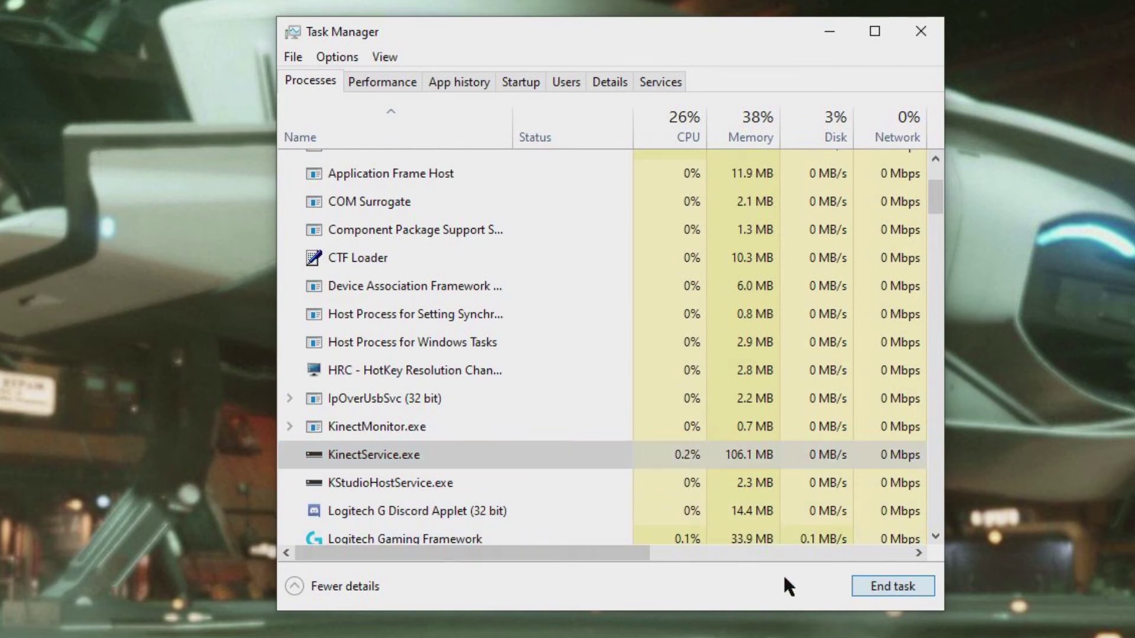
left_click(421, 452)
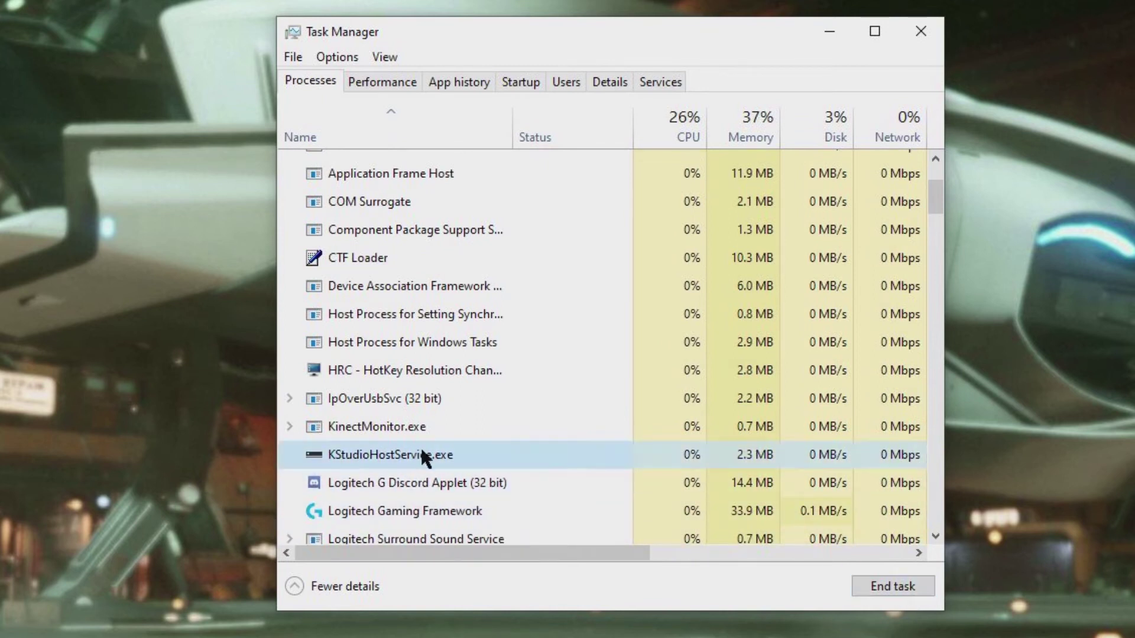
left_click(881, 587)
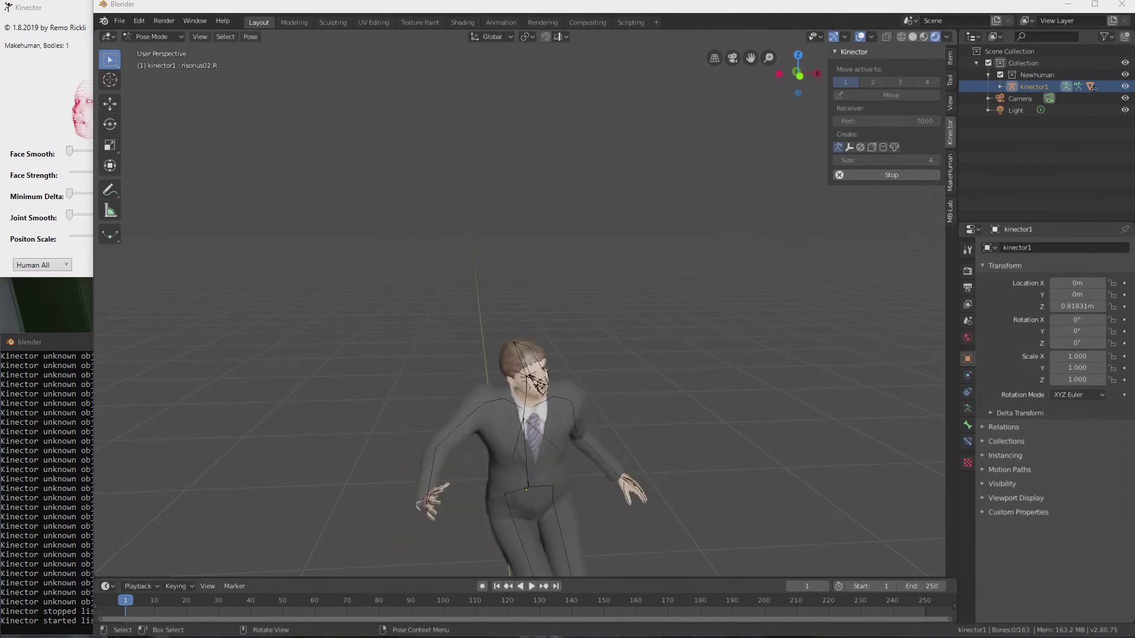
- In Kinector, set Face Smooth to 2, Face Strength to 6, Minimum Delta to 2 and Joint Smooth to 3
left_click(47, 104)
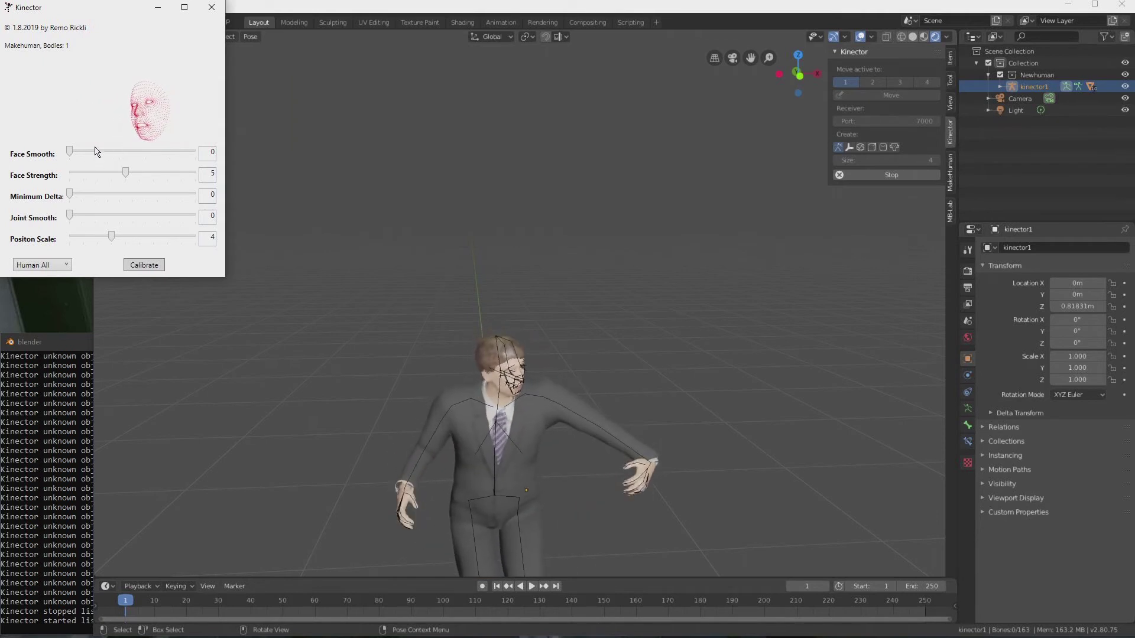
left_click(145, 172)
left_click(94, 200)
left_click(130, 217)
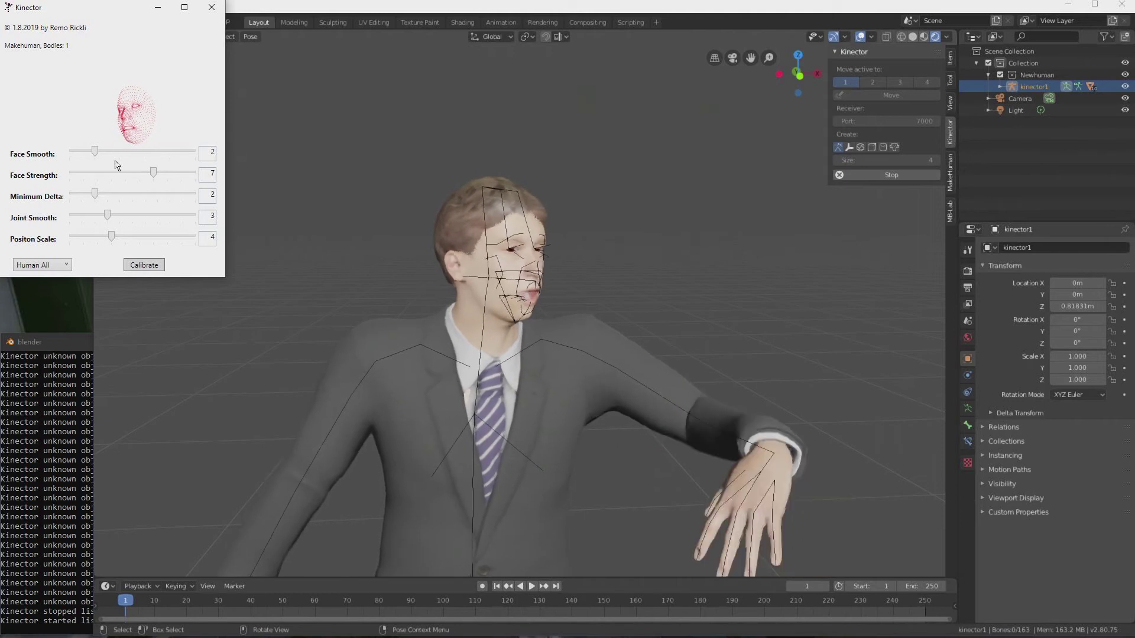
left_click(137, 172)
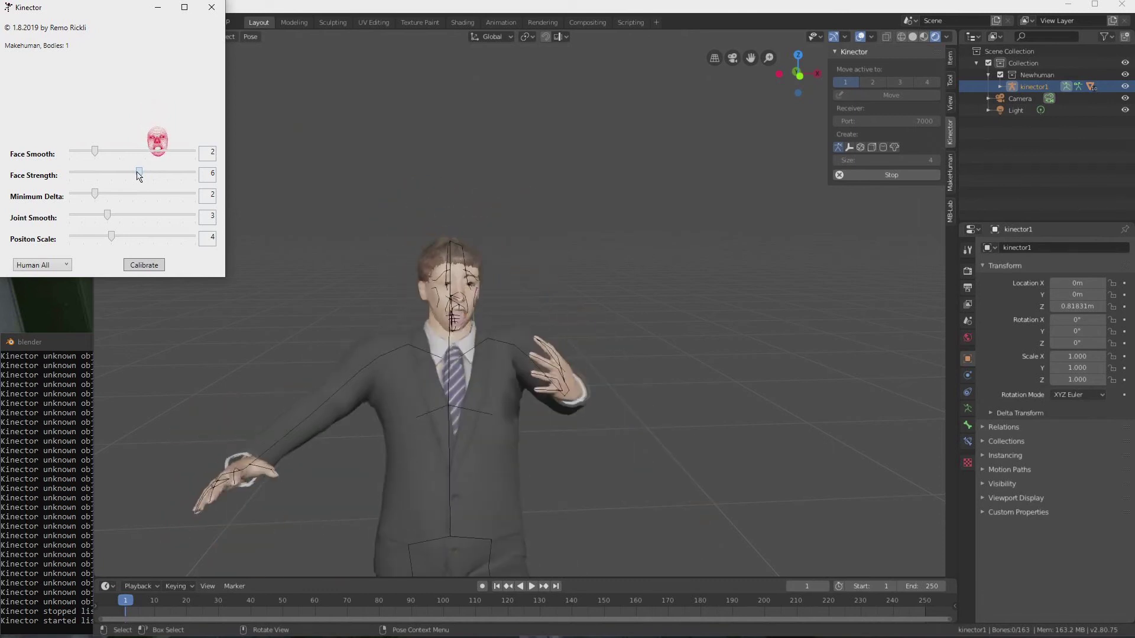
- Switch to Blender and record the captured motion of the man in the suit with auto keying on
key("alt+Tab")
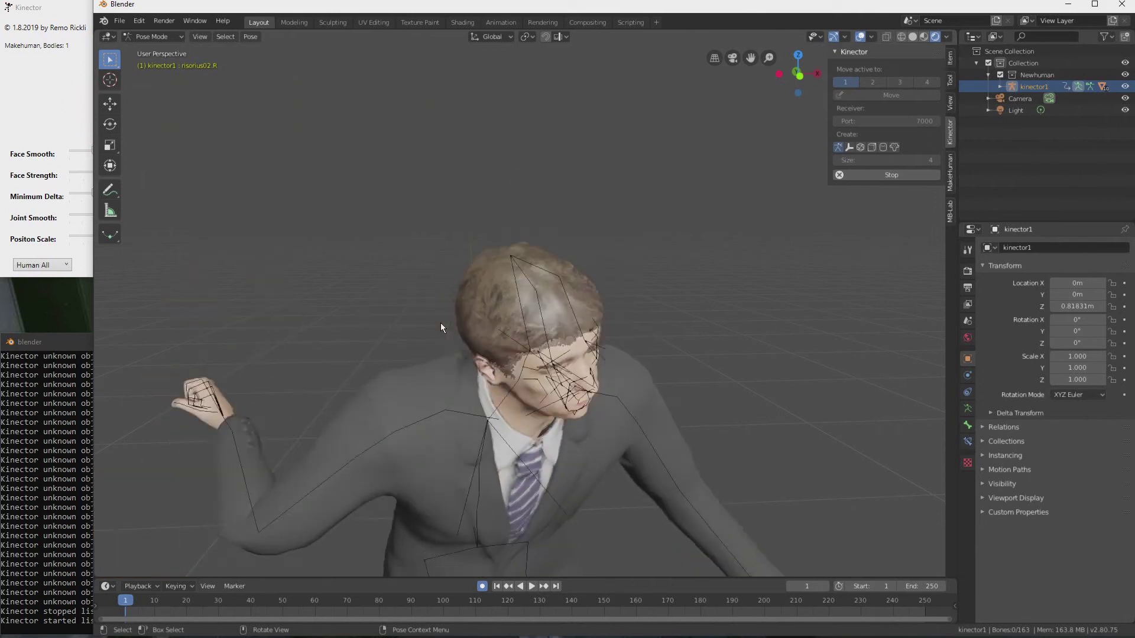
key("space")
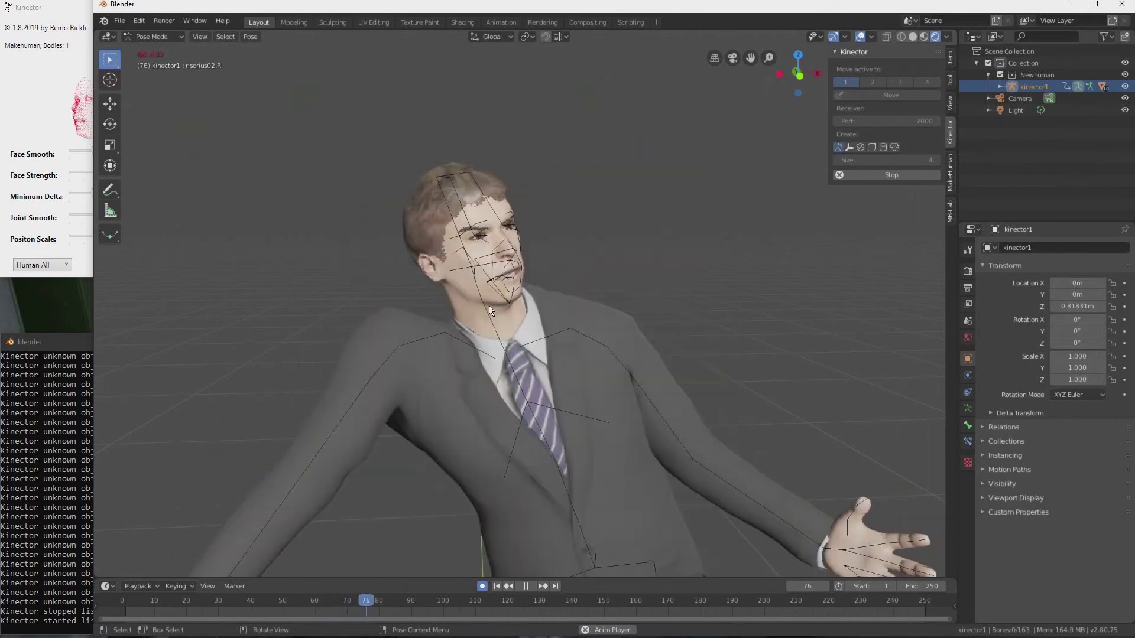
key("space")
- Play back the recorded animation from frame 1 and pause it at frame 80
key("shift+Left")
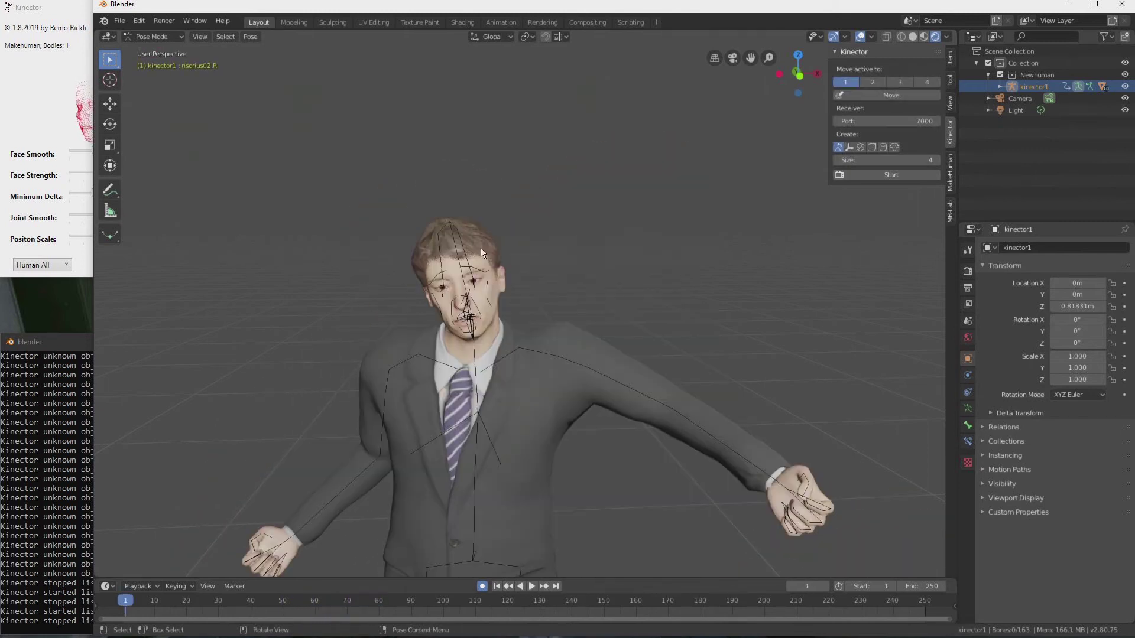
key("space")
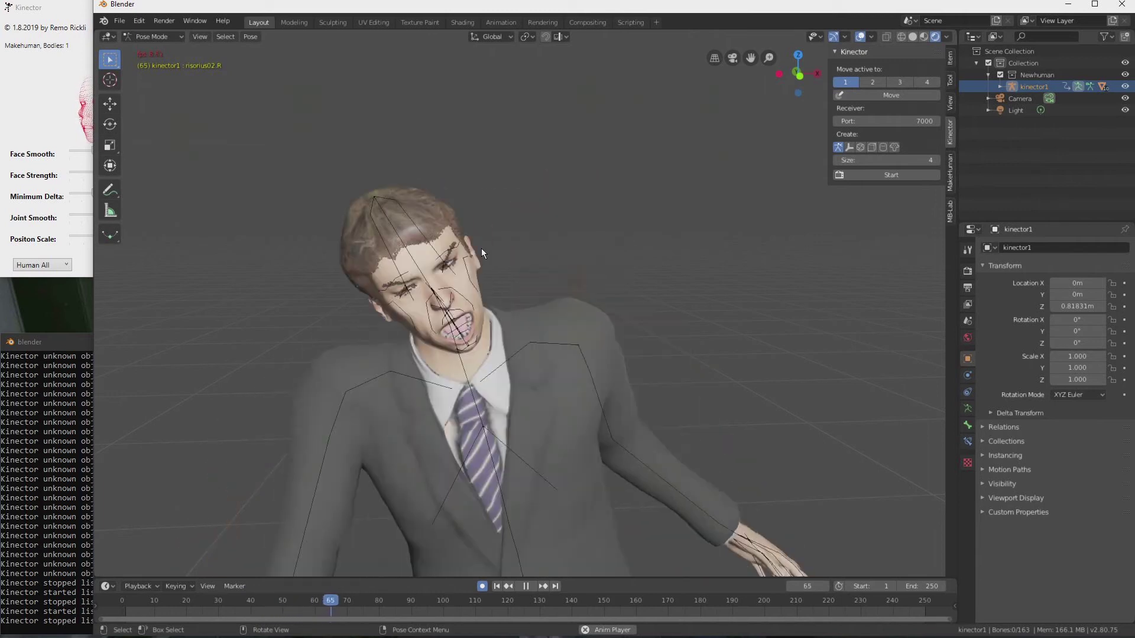
key("space")
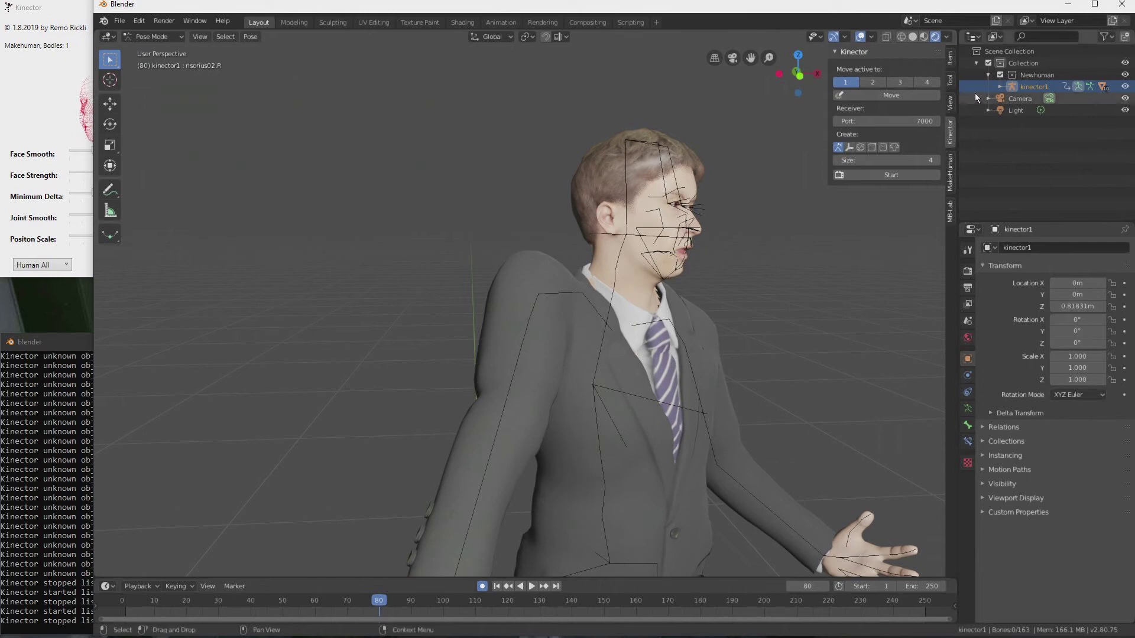
- Move the recorded man's rig to Kinector slot 2 and import the woman in the striped blouse from MakeHuman
left_click(892, 94)
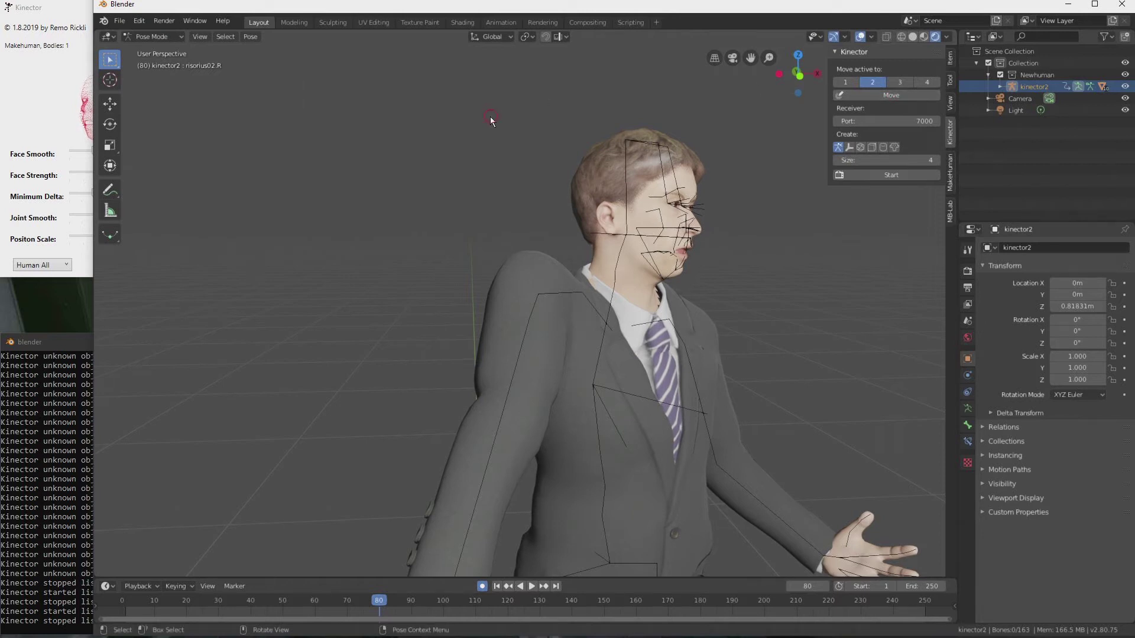
scroll(684, 266, "down", 5)
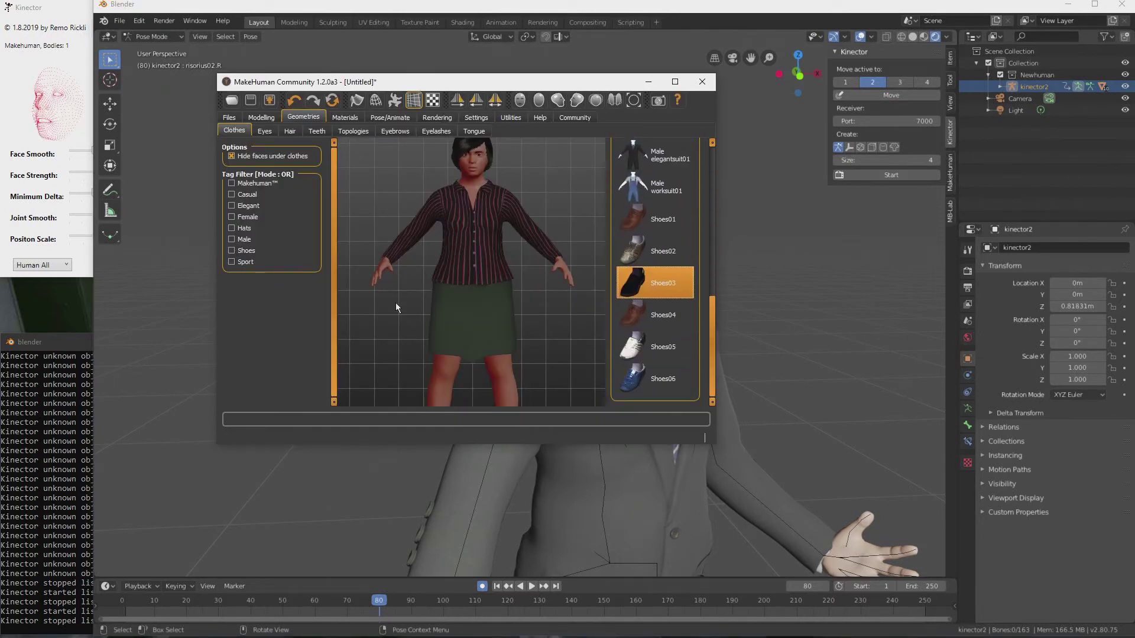
left_click(133, 186)
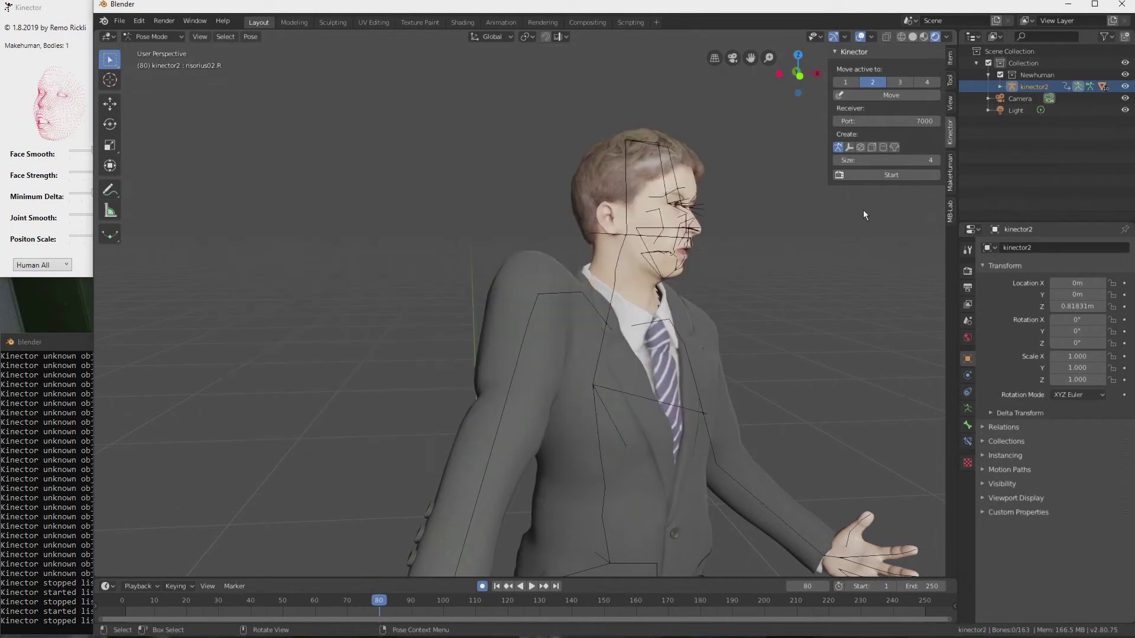
left_click(950, 172)
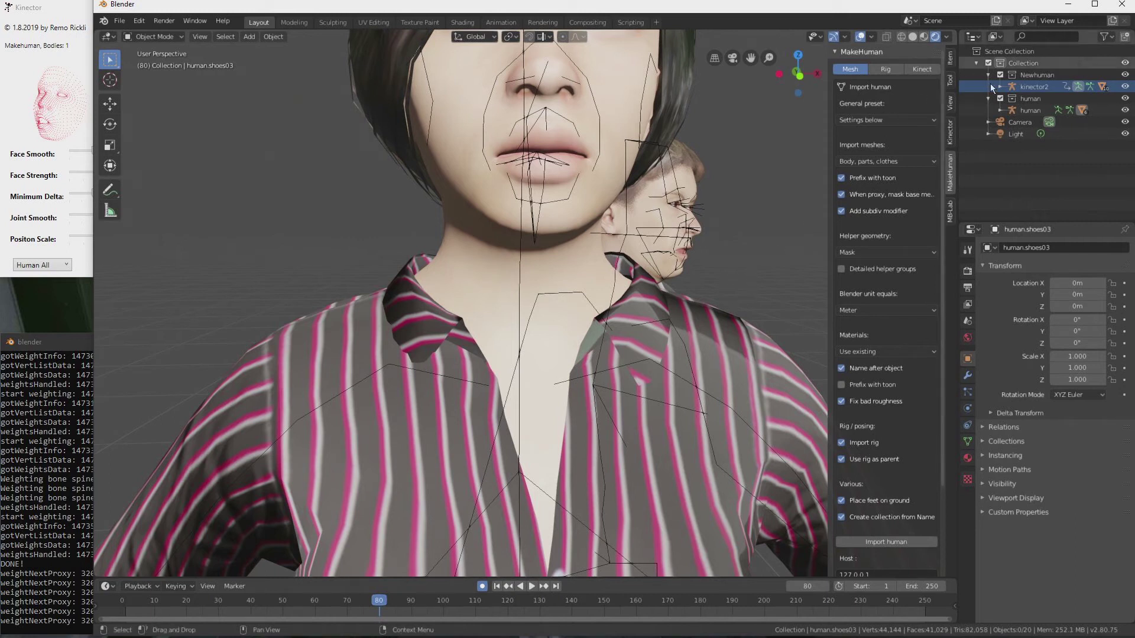
- Select the imported woman's human armature and move it to Kinector slot 1
left_click(1018, 111)
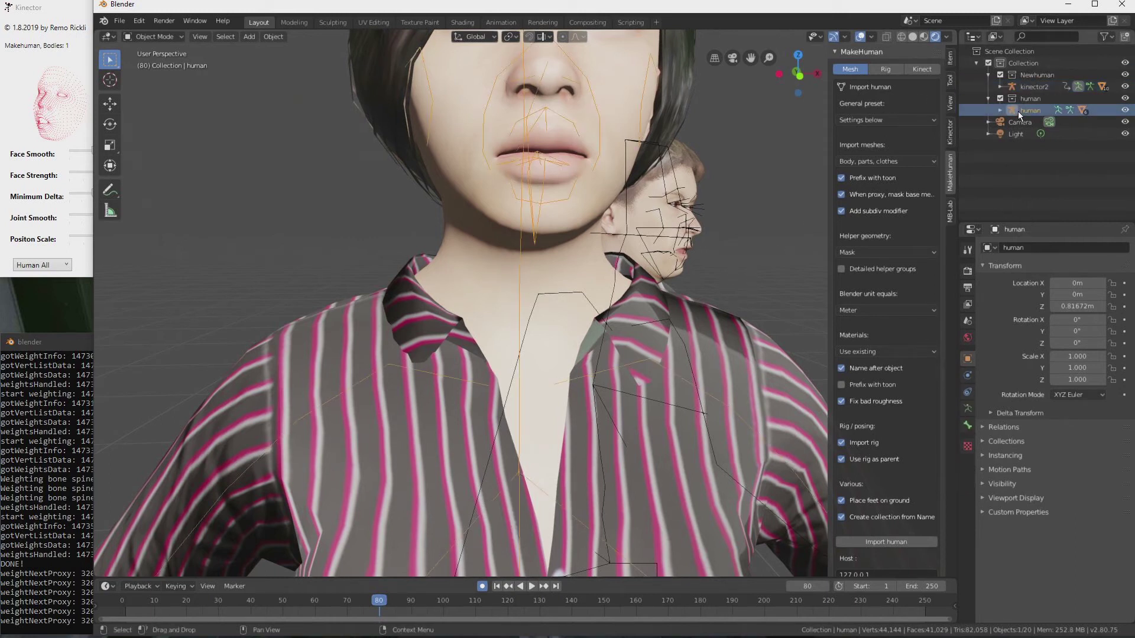
left_click(950, 132)
left_click(838, 81)
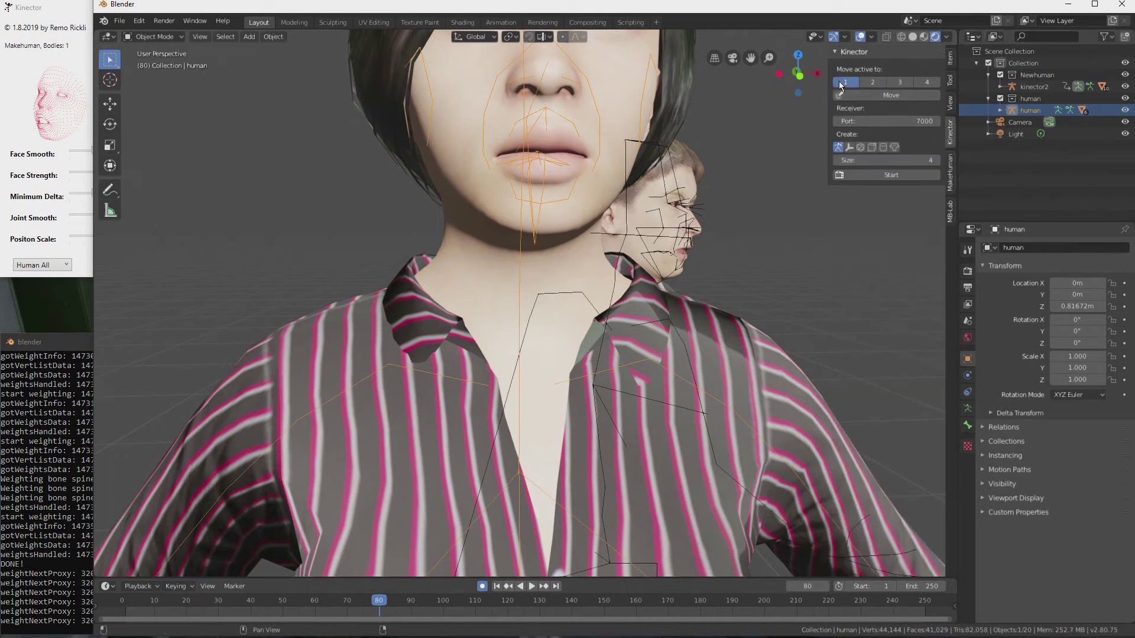
left_click(871, 94)
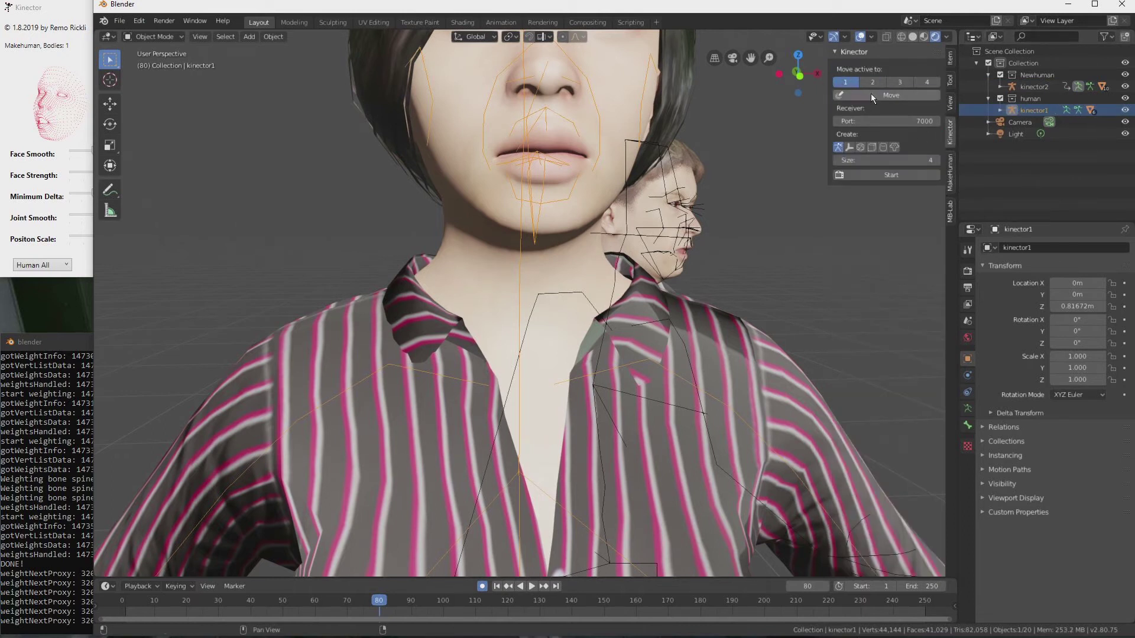
- Start the Kinector receiver and record the woman's captured motion from frame 1 to frame 72
left_click(885, 172)
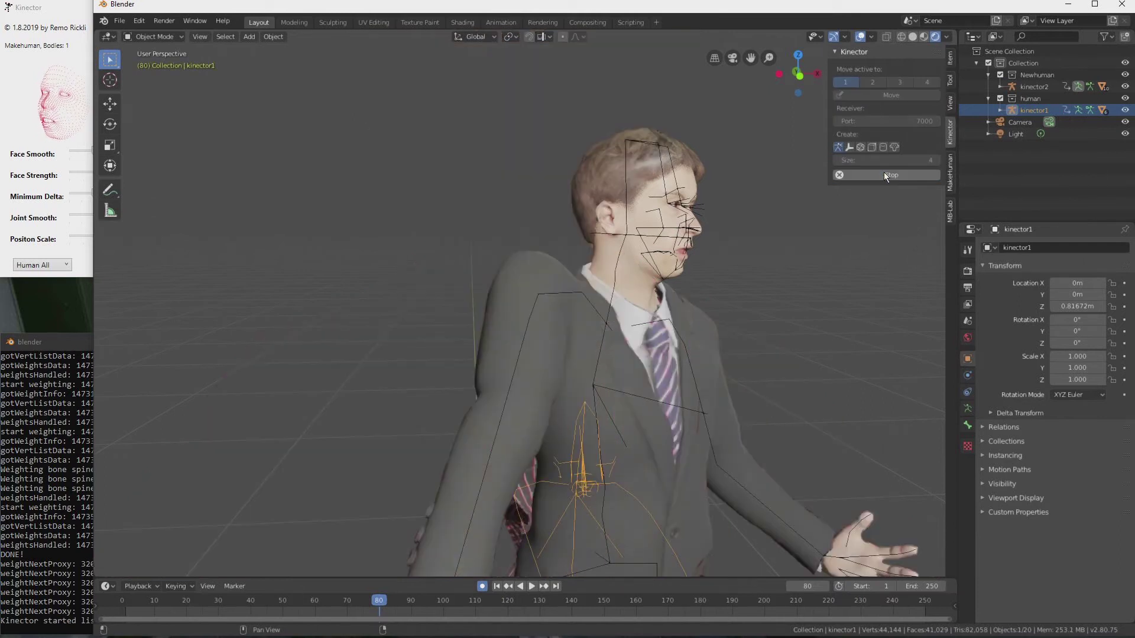
scroll(648, 318, "down", 5)
key("shift+Left")
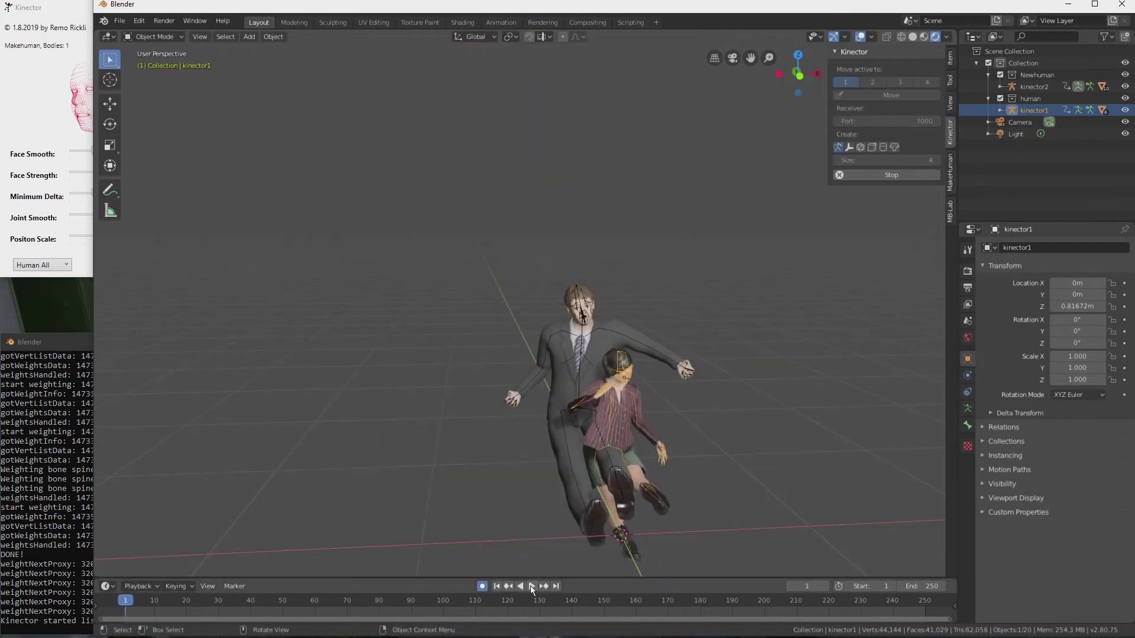
left_click(530, 587)
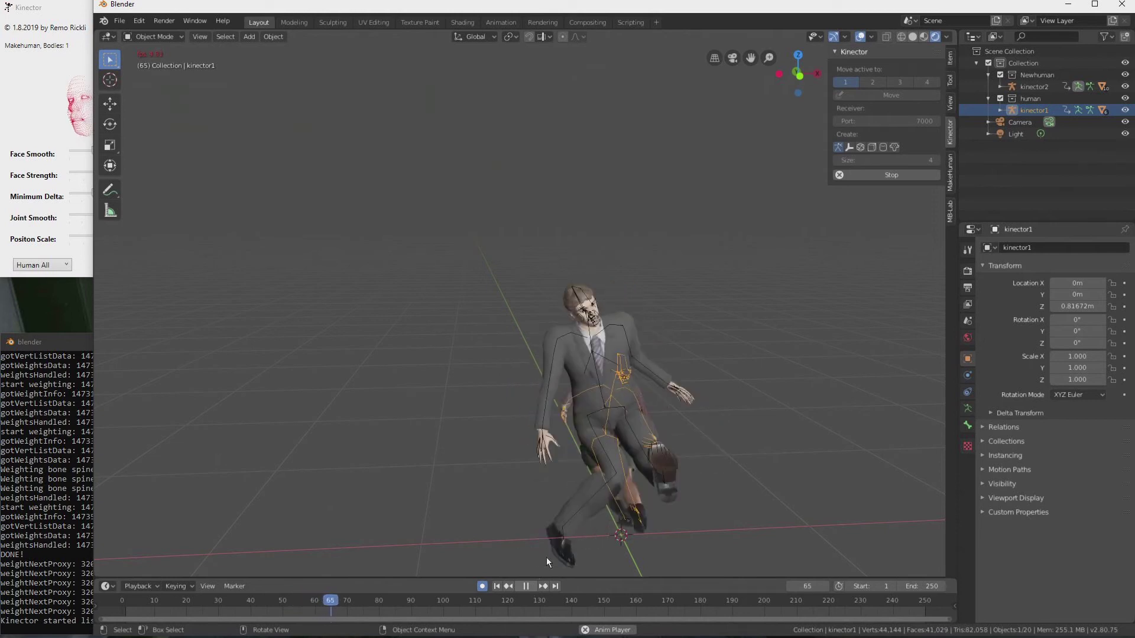
left_click(525, 586)
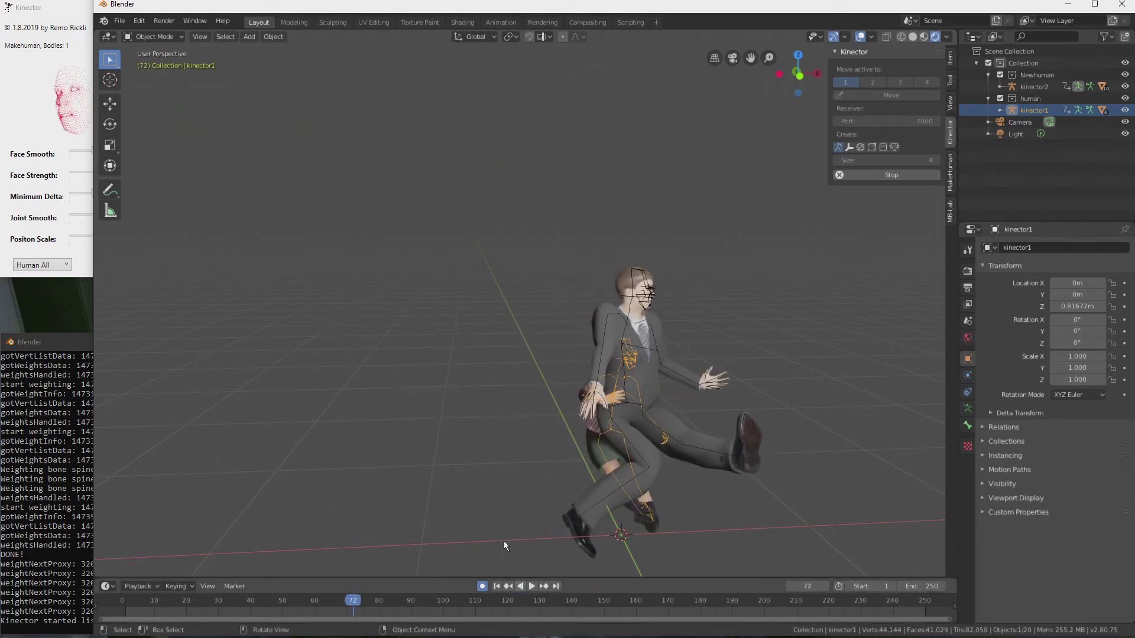
- Play back the recorded animation of both characters from frame 1 and inspect them up close
key("shift+Left")
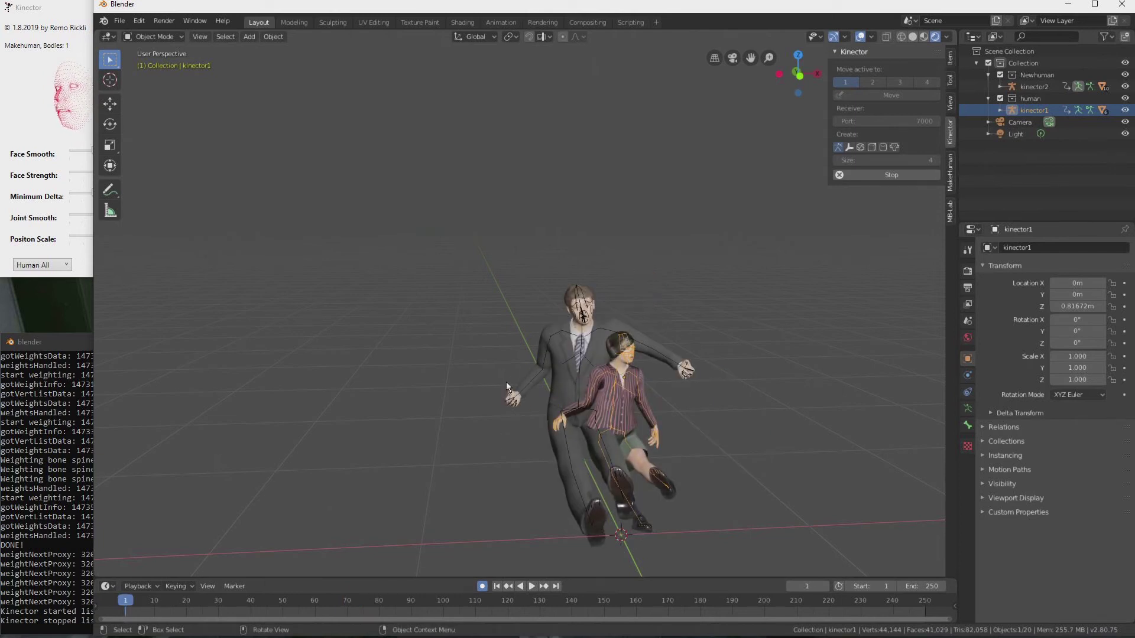
key("space")
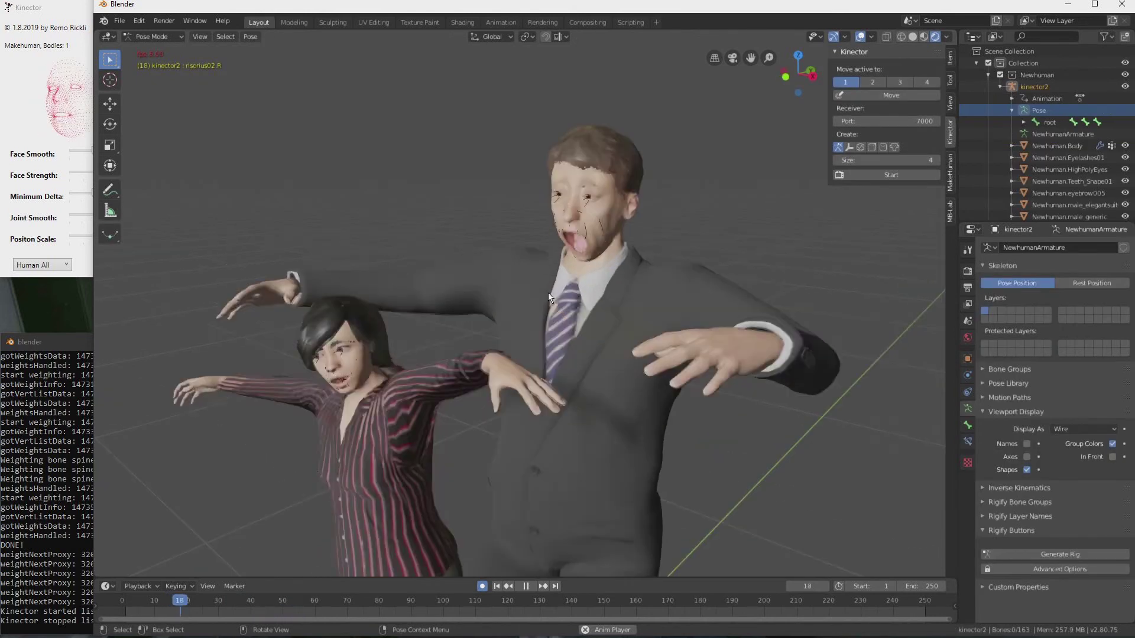
scroll(541, 297, "up", 3)
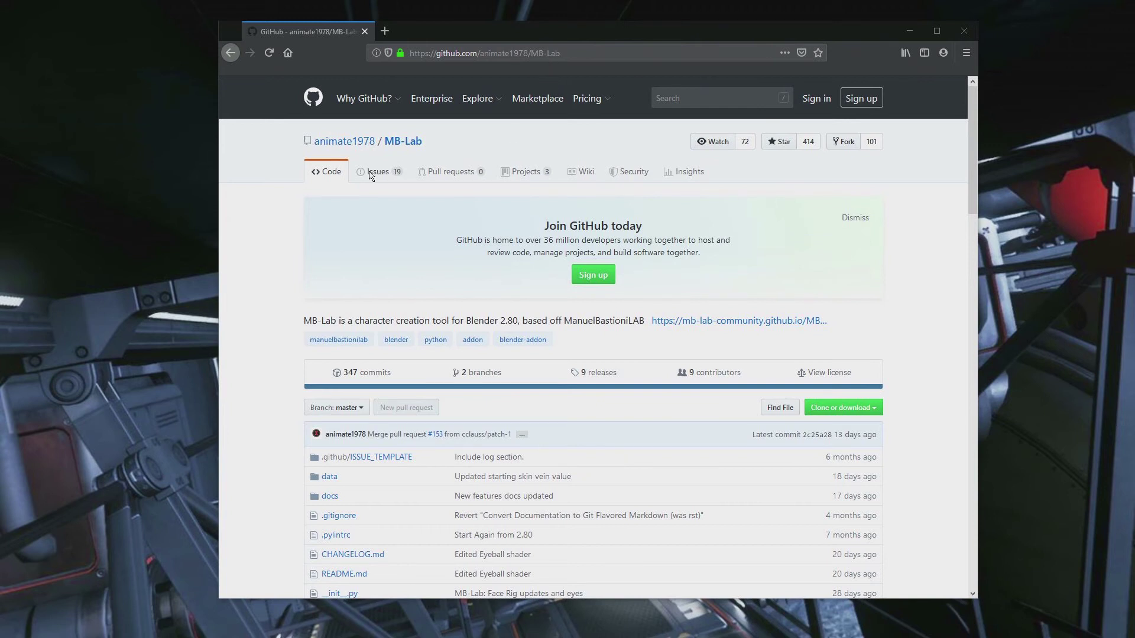
- Open MB-Lab's download options on GitHub, and look up "mb-" among the add-ons in Blender's preferences
left_click(863, 411)
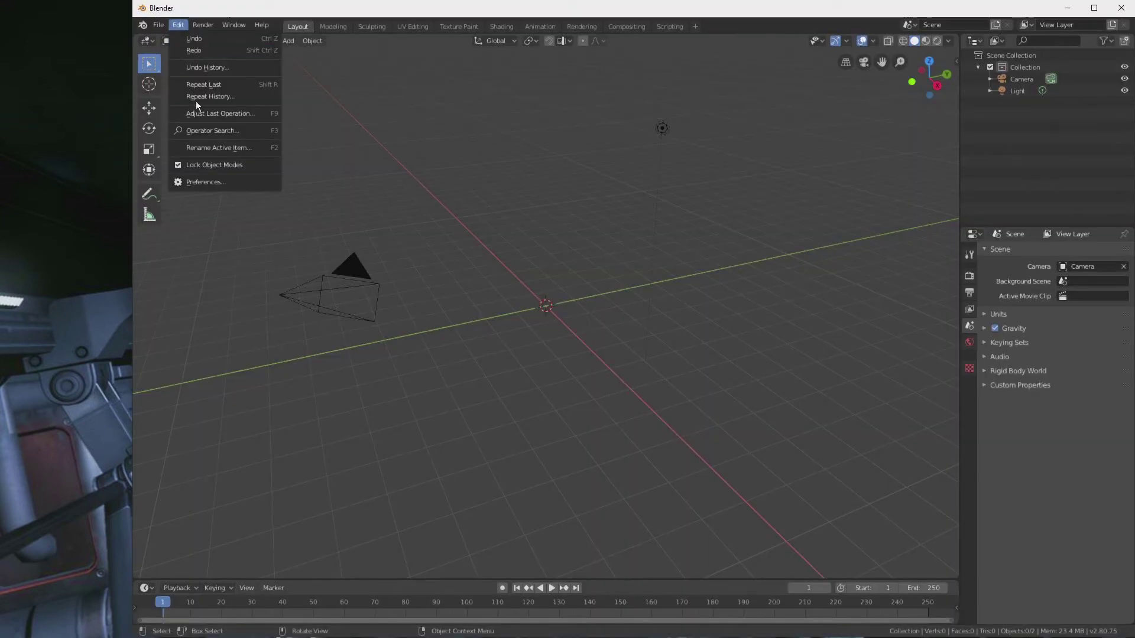
left_click(217, 181)
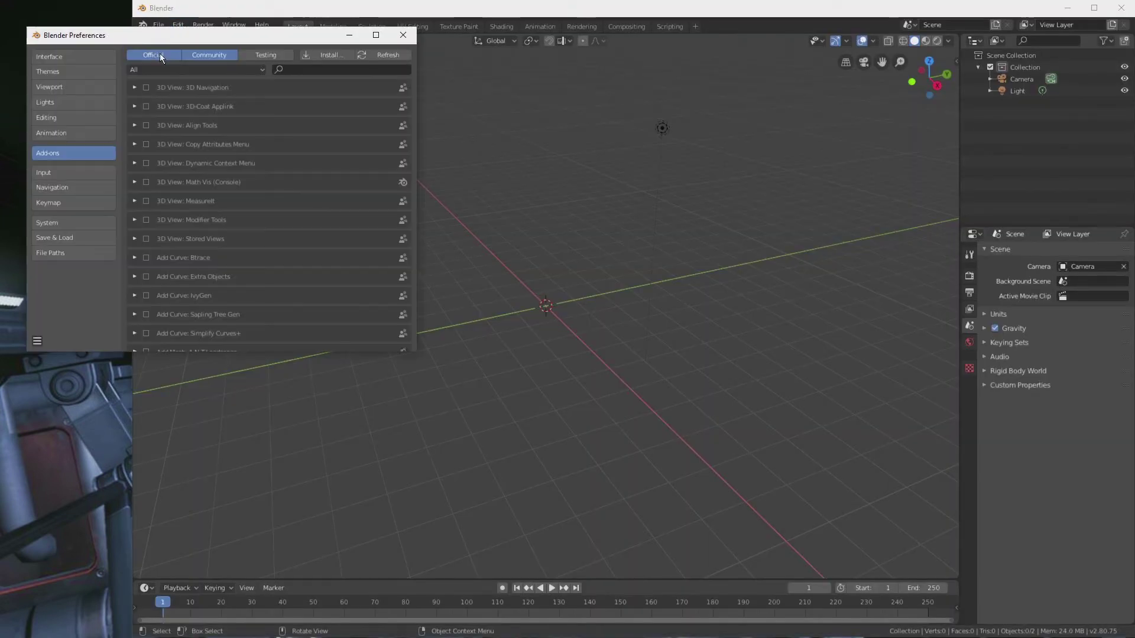
left_click(309, 67)
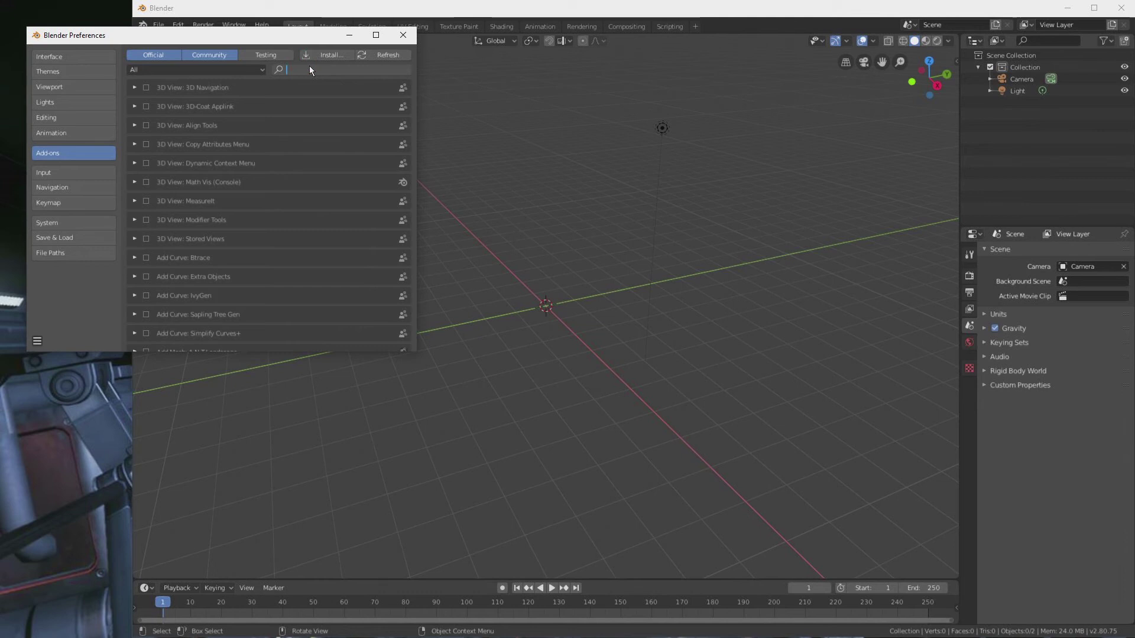
type("mb-")
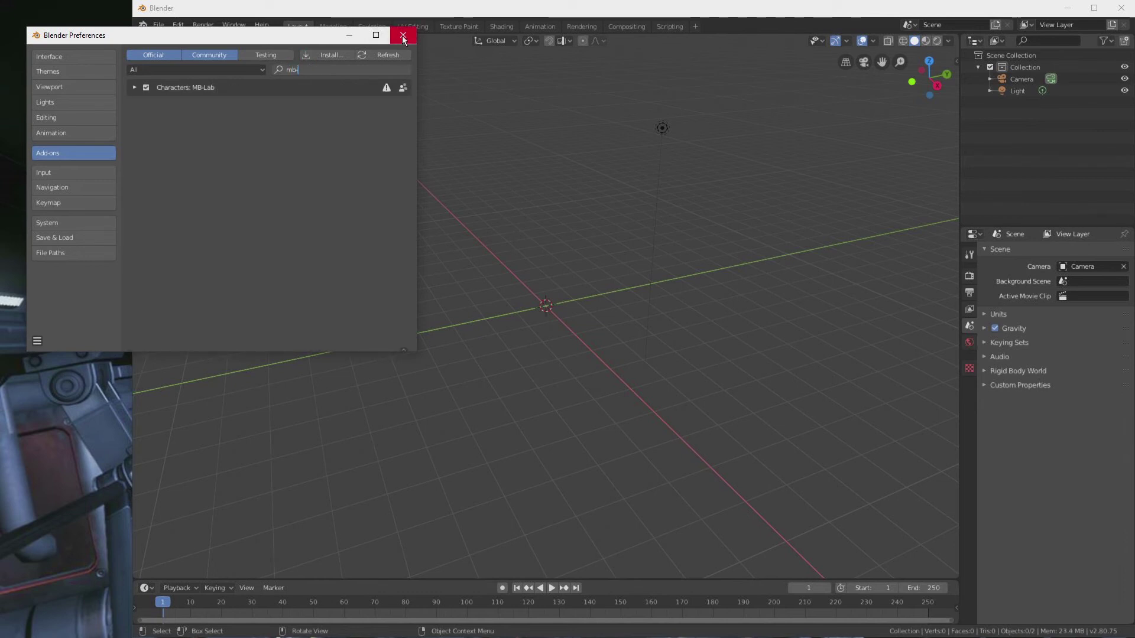
left_click(403, 35)
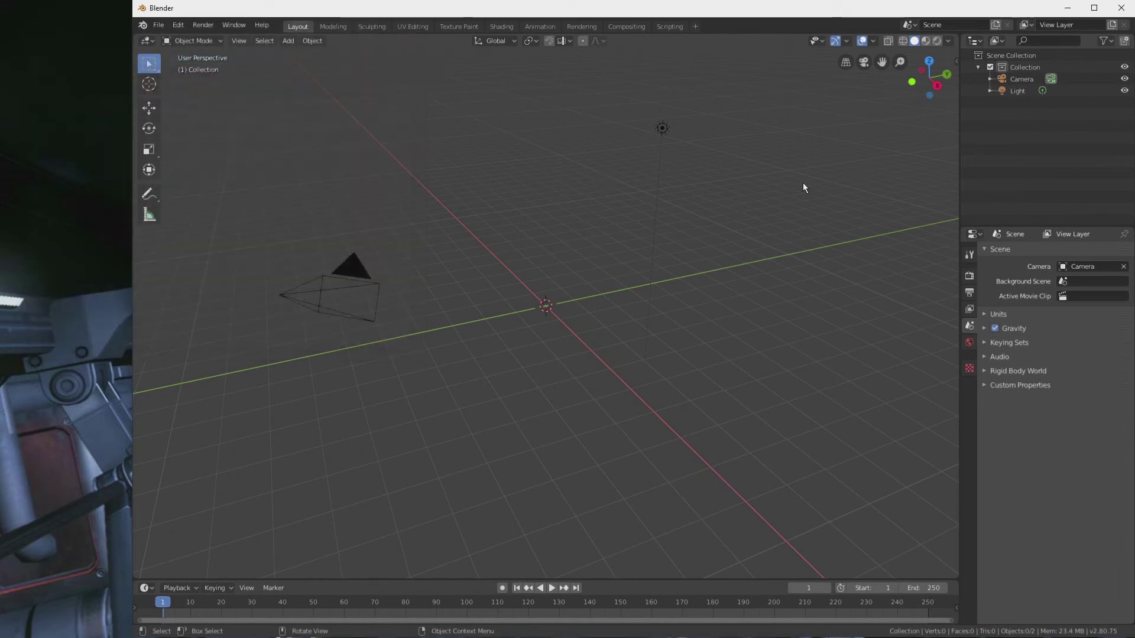
- Create an MB-Lab Anime female (F_AN01) character using the EEVEE engine
key("n")
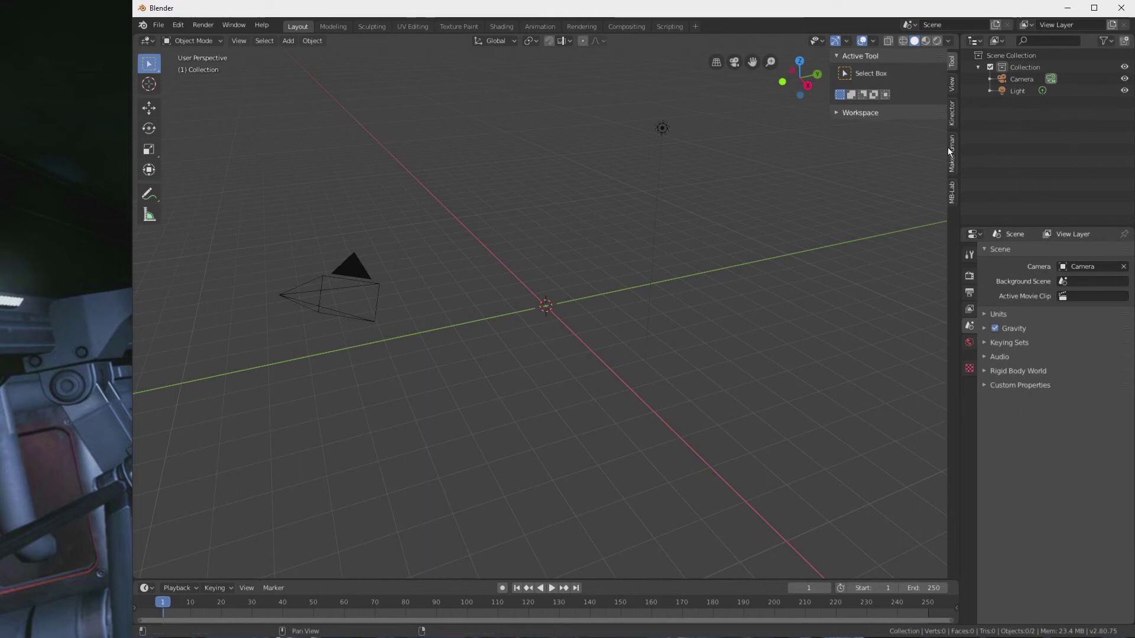
left_click(951, 193)
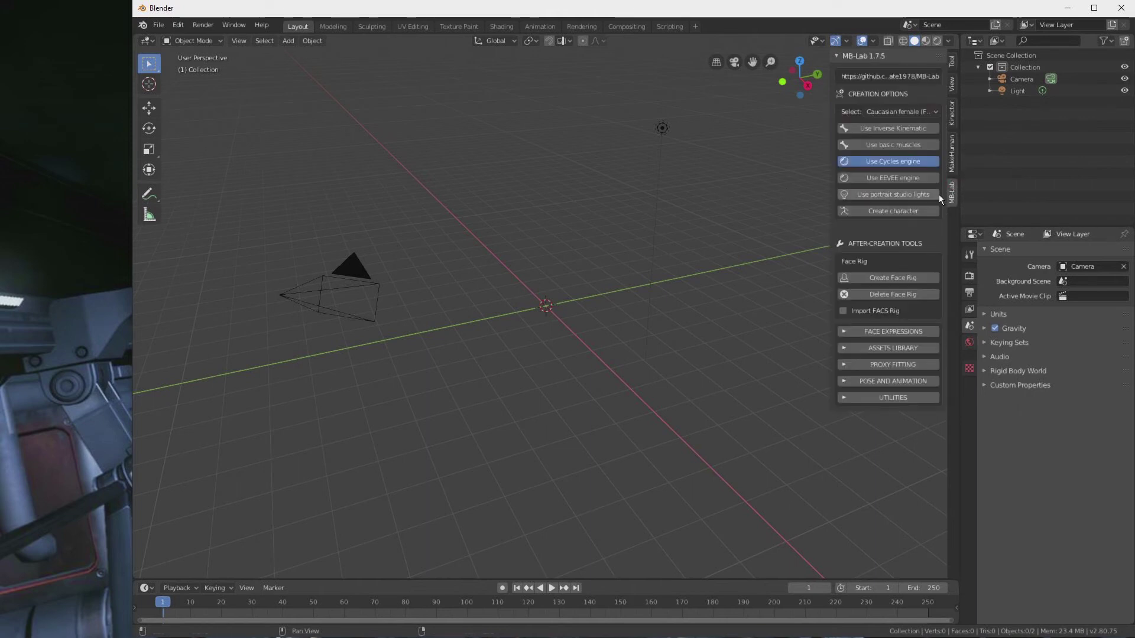
left_click(881, 178)
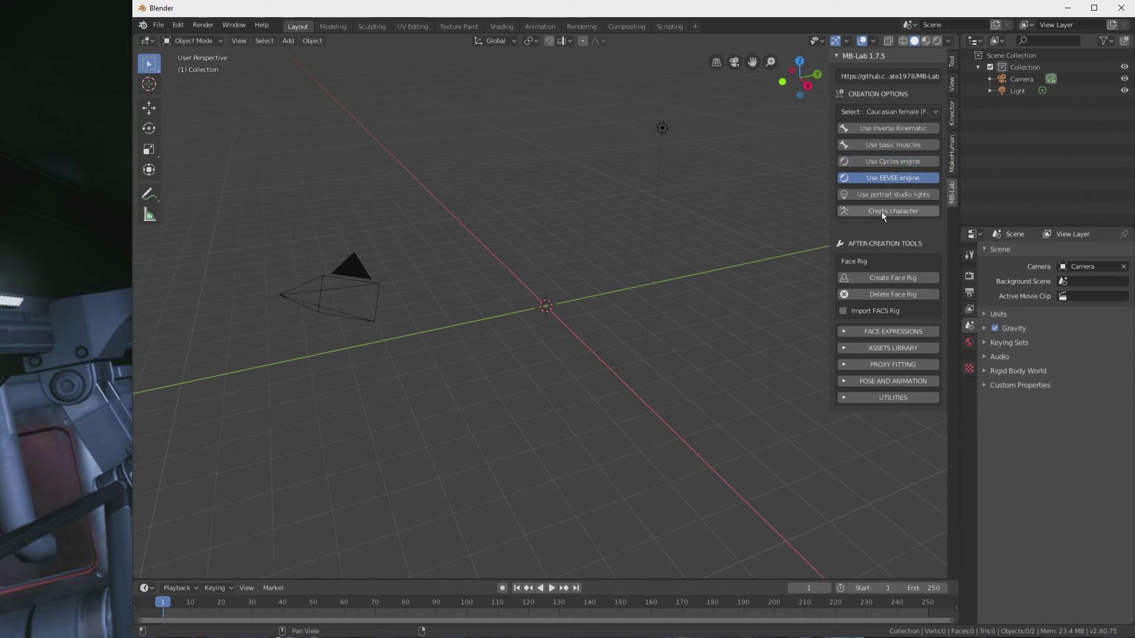
left_click(895, 111)
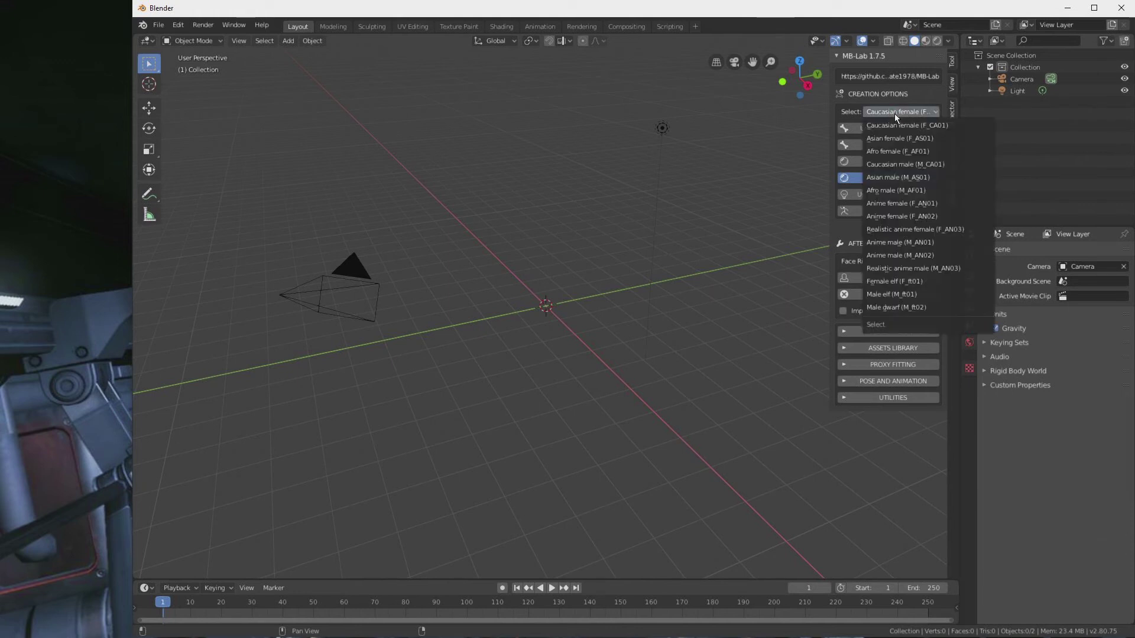
left_click(906, 204)
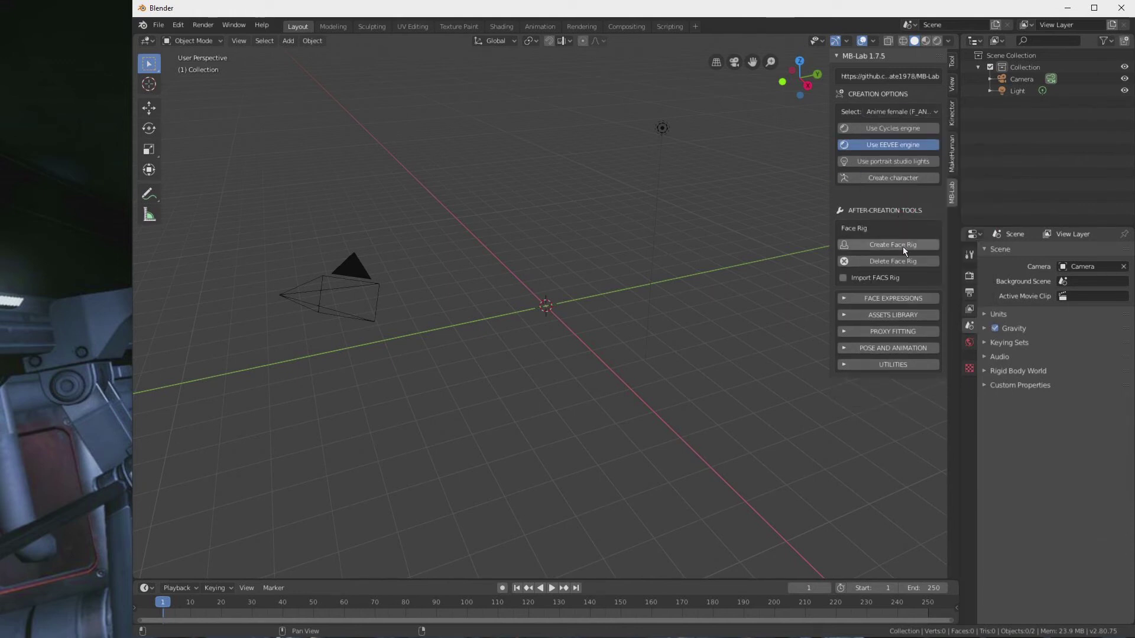
left_click(892, 176)
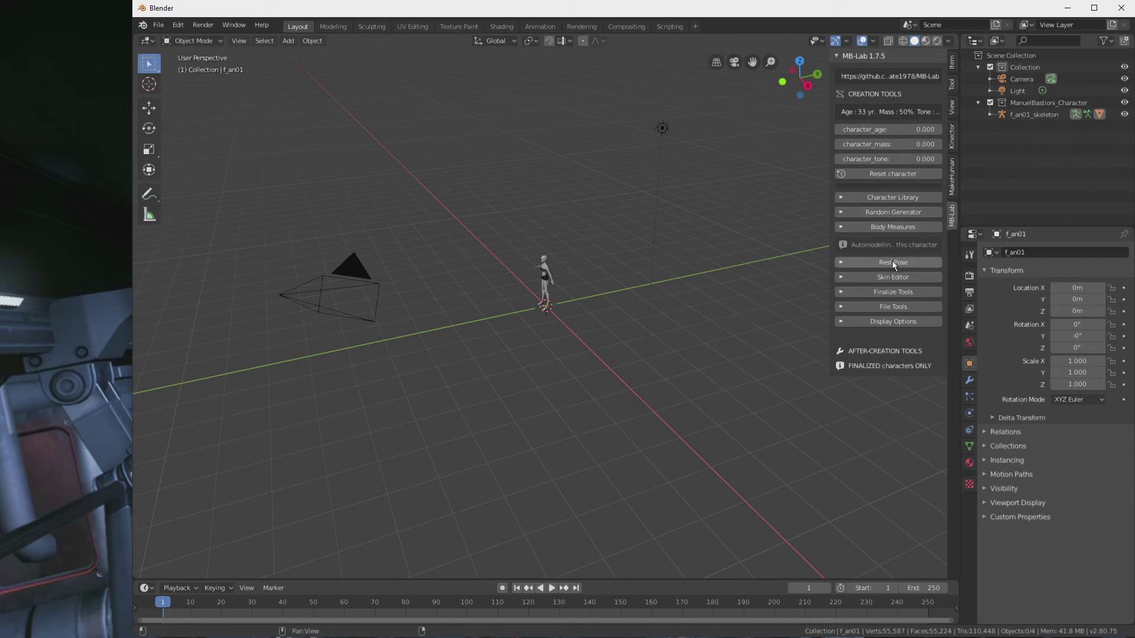
- Finalize the MB-Lab character with saving of images and backup turned off
left_click(839, 291)
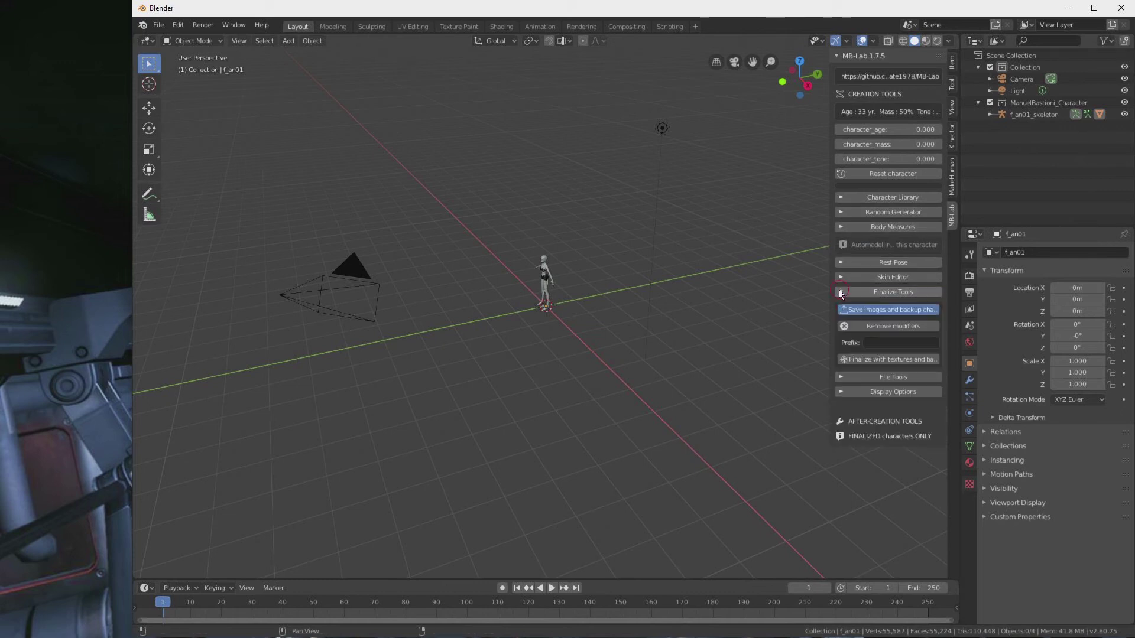
left_click(870, 310)
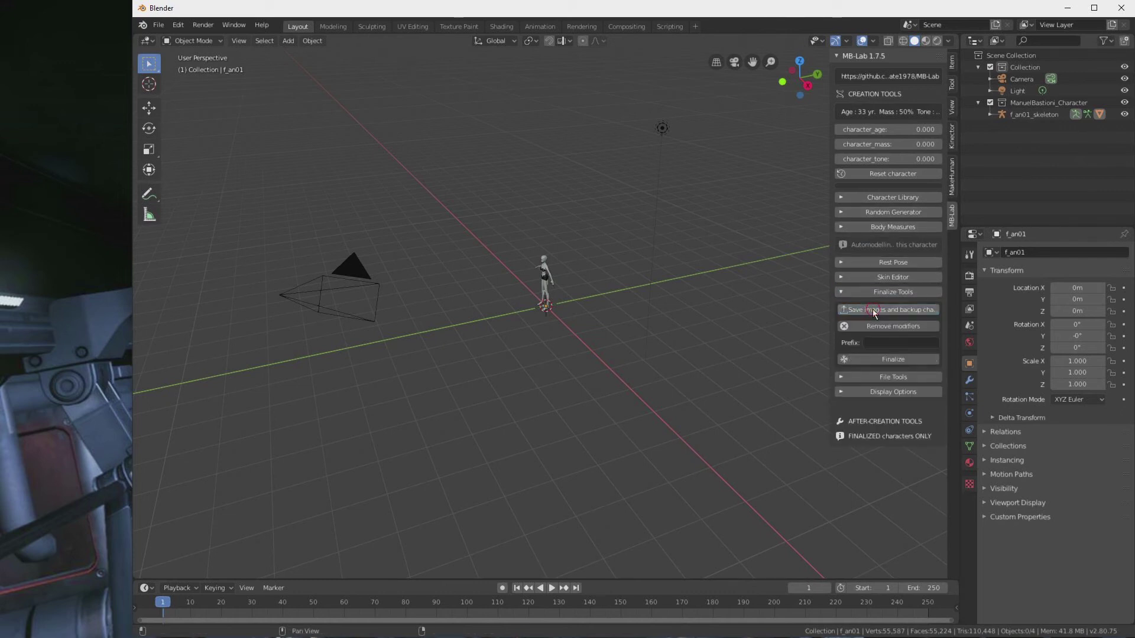
left_click(883, 359)
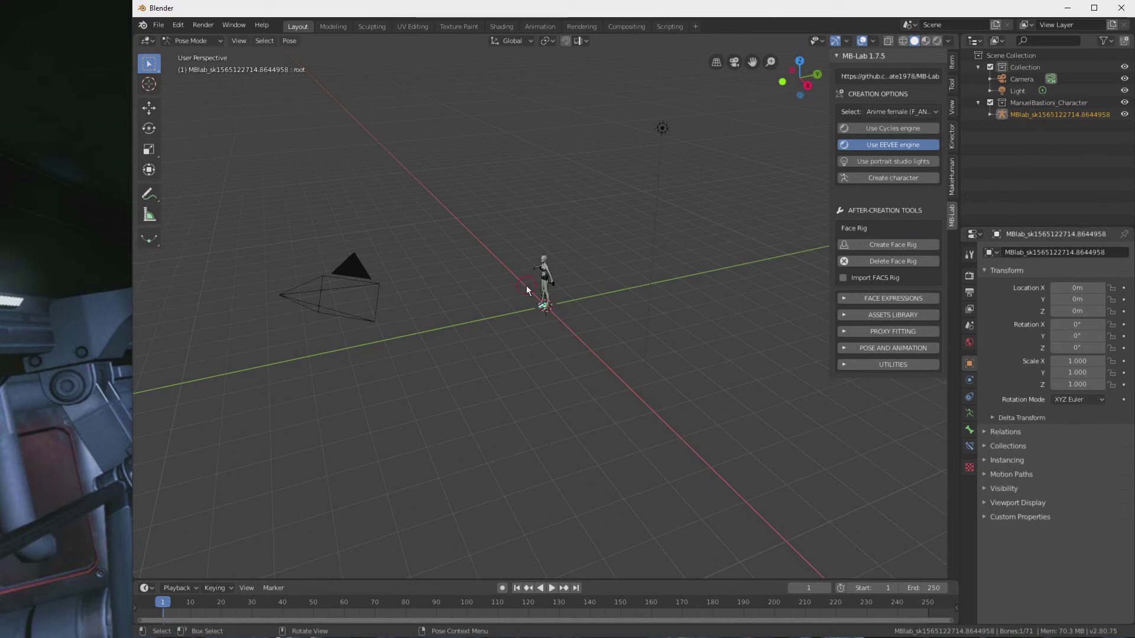
- Show the finalized anime character from the front in rendered viewport shading
scroll(534, 272, "up", 8)
middle_click_drag(590, 251, 695, 238)
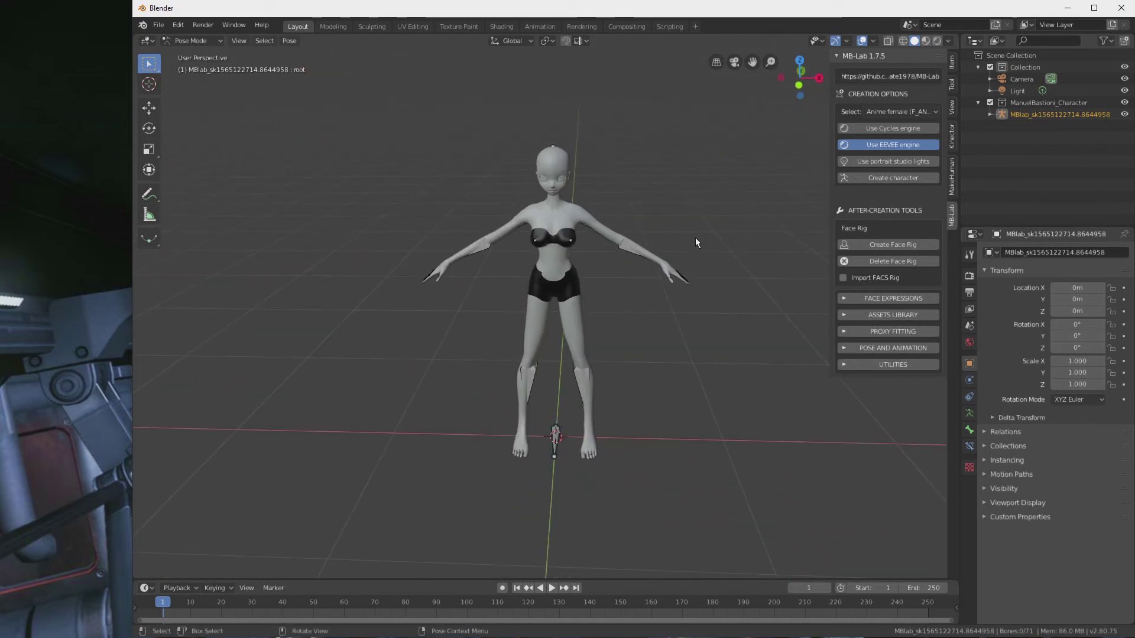
left_click(937, 40)
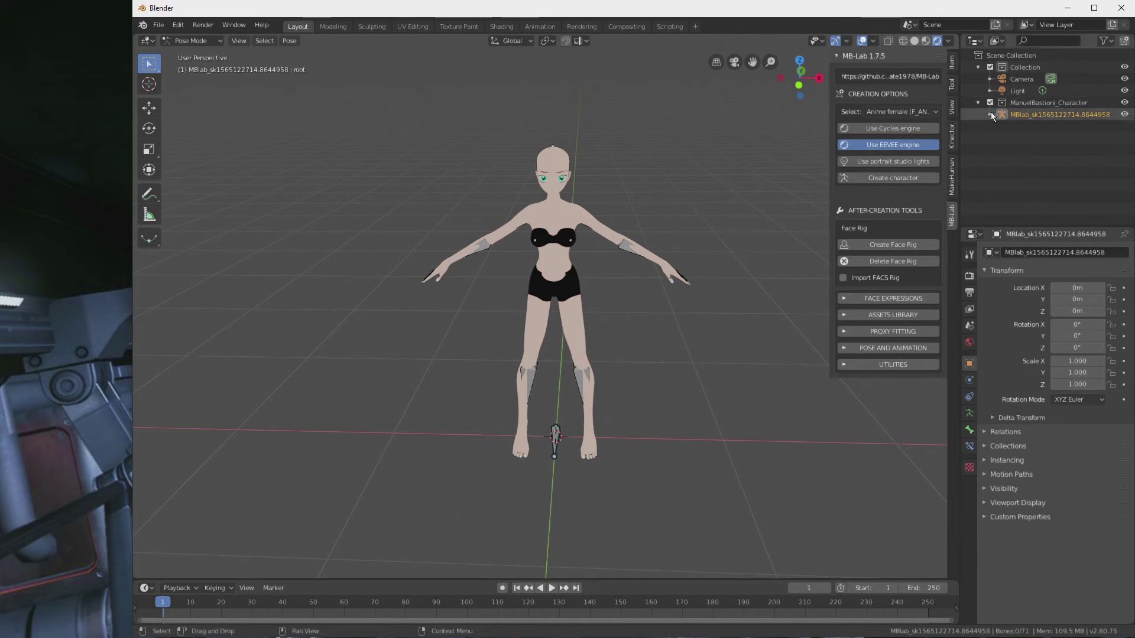
- Select the MB-Lab character's skeleton and move it to Kinector slot 1
left_click(1010, 112)
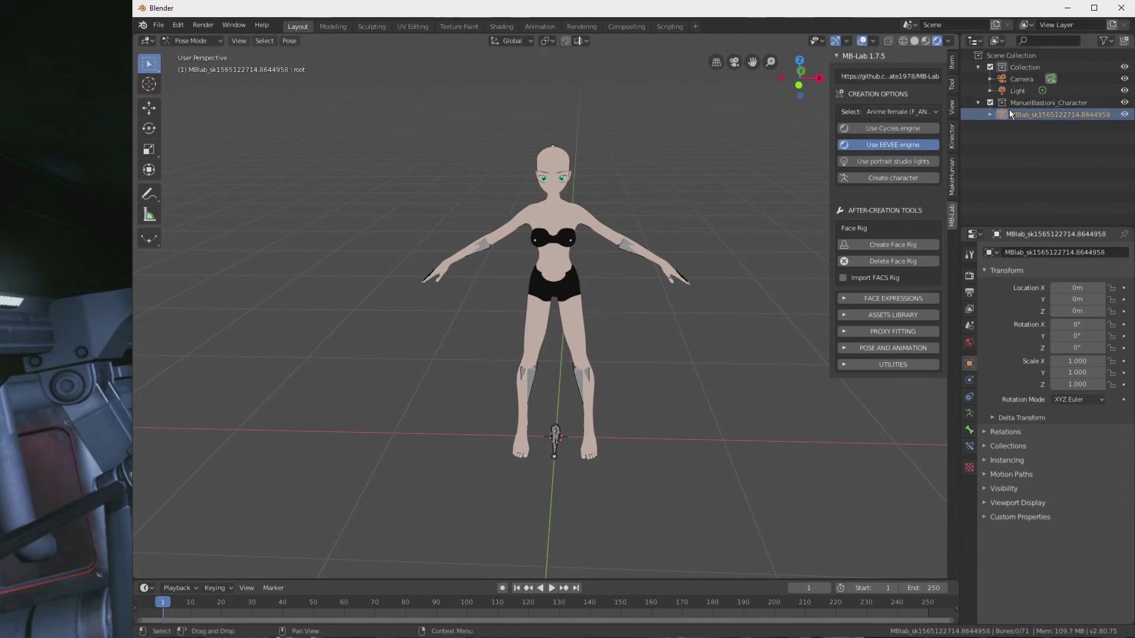
left_click(953, 136)
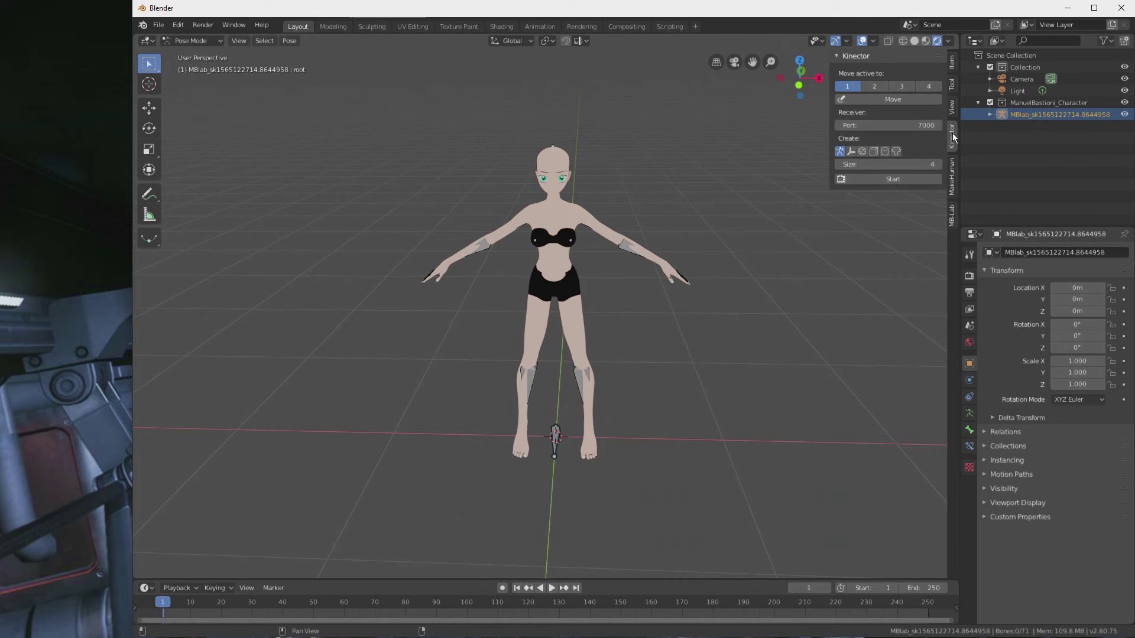
left_click(871, 98)
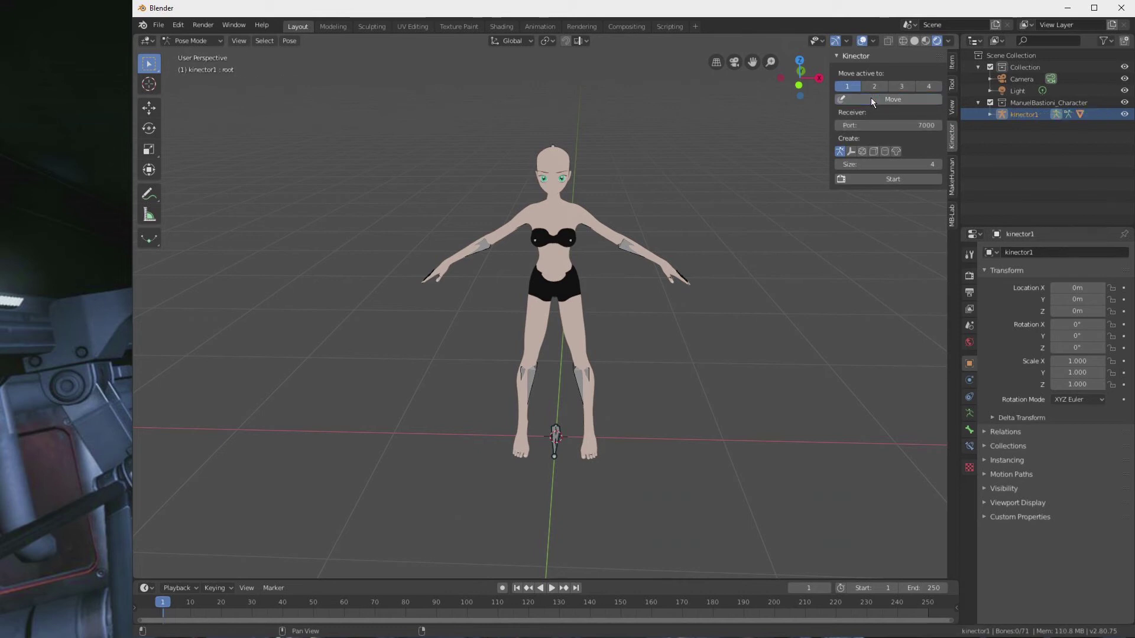
- Switch the kinector1 armature from Pose Mode to Object Mode and display its bones as Wire
left_click(989, 116)
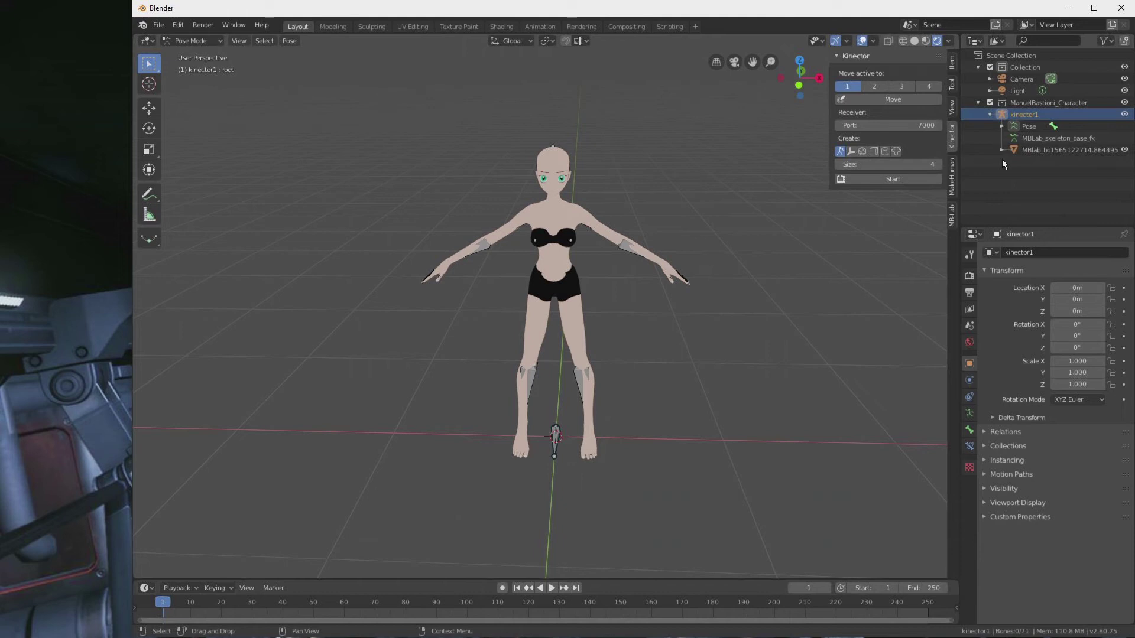
left_click(1027, 126)
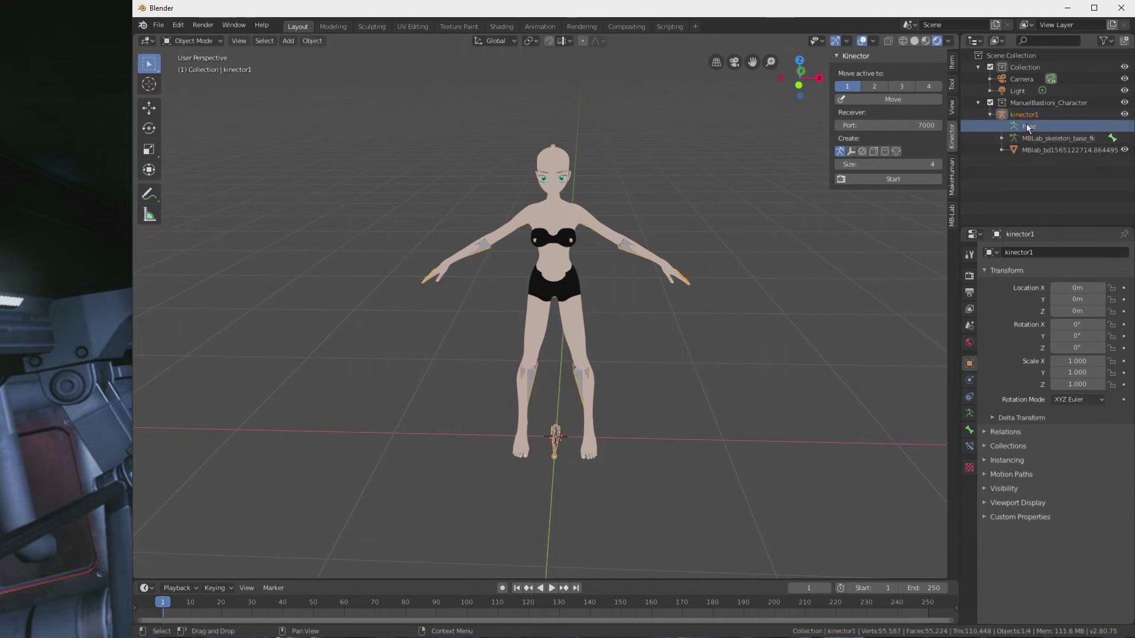
left_click(972, 413)
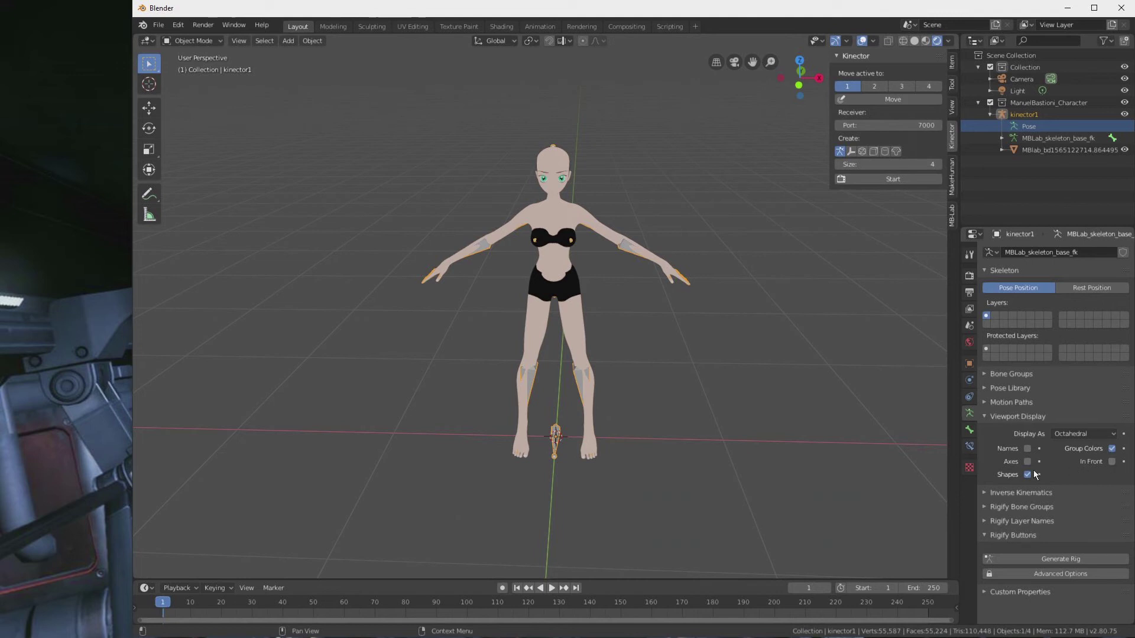
left_click(1084, 435)
left_click(1063, 499)
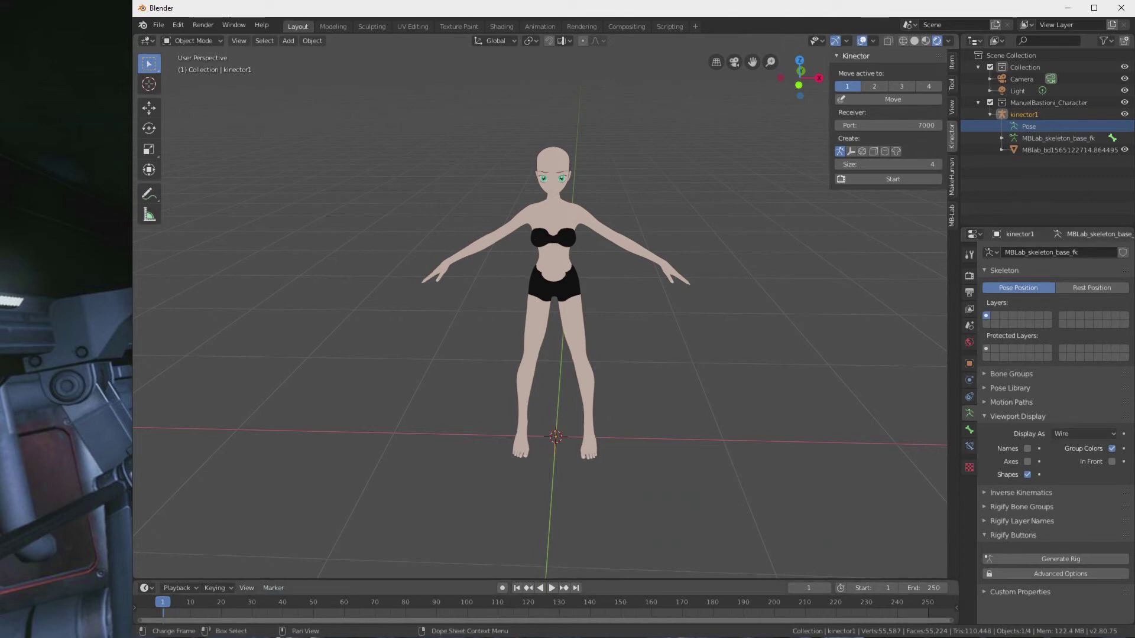
- In Kinector.ini, comment out mkh-fk and uncomment mbl-fk as the target model, then save and close the file
key("alt+Tab")
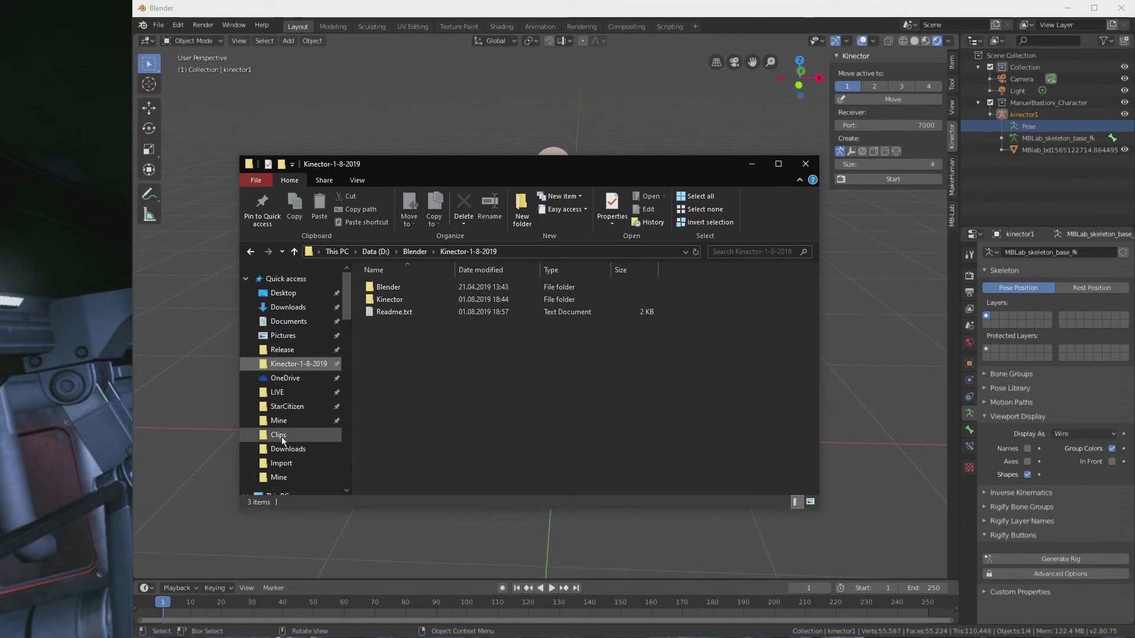
double_click(388, 302)
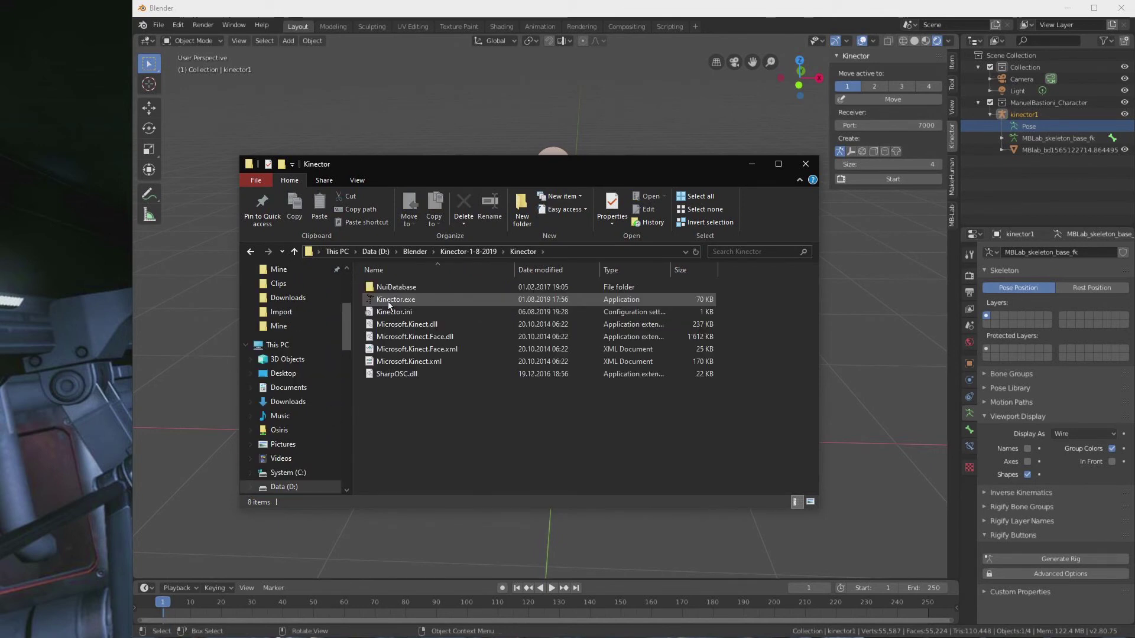
left_click(388, 313)
double_click(388, 313)
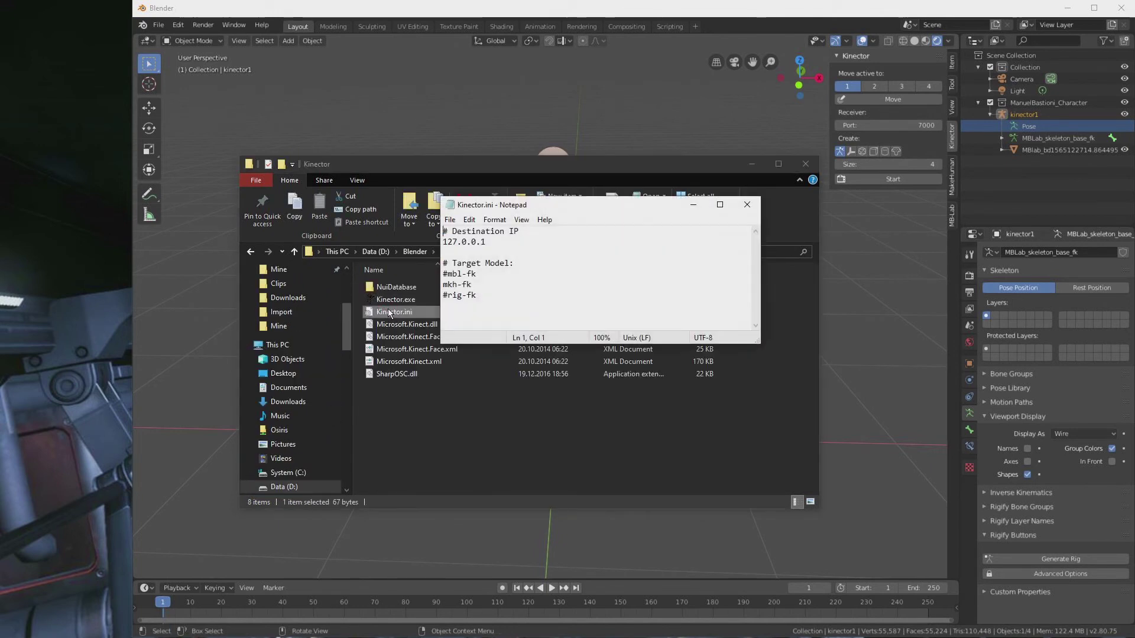
left_click(445, 287)
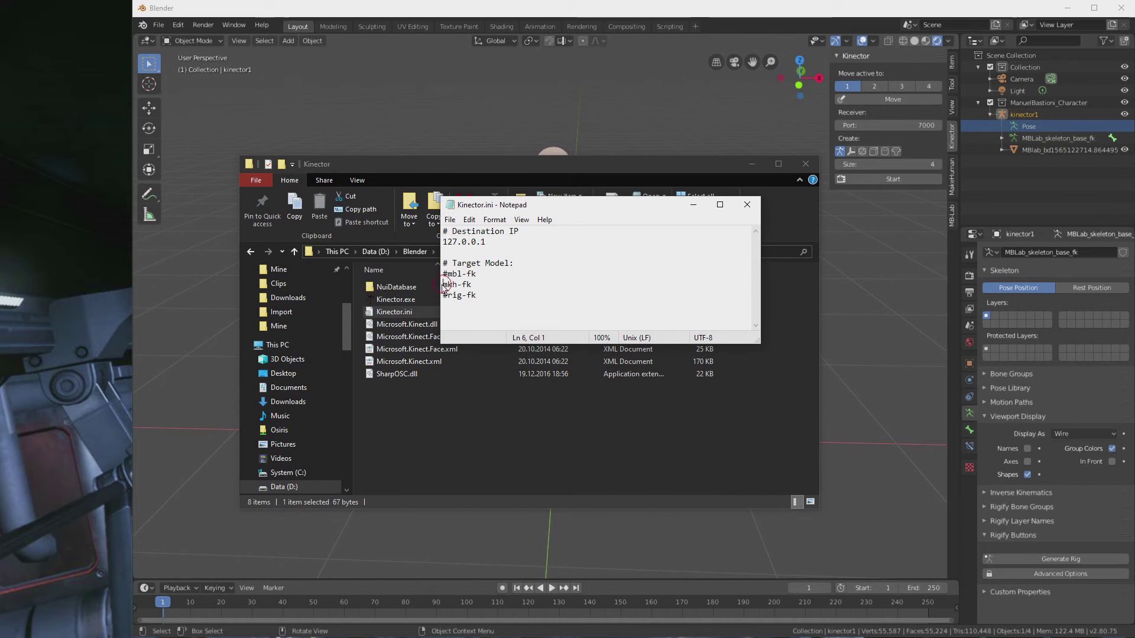
type("#")
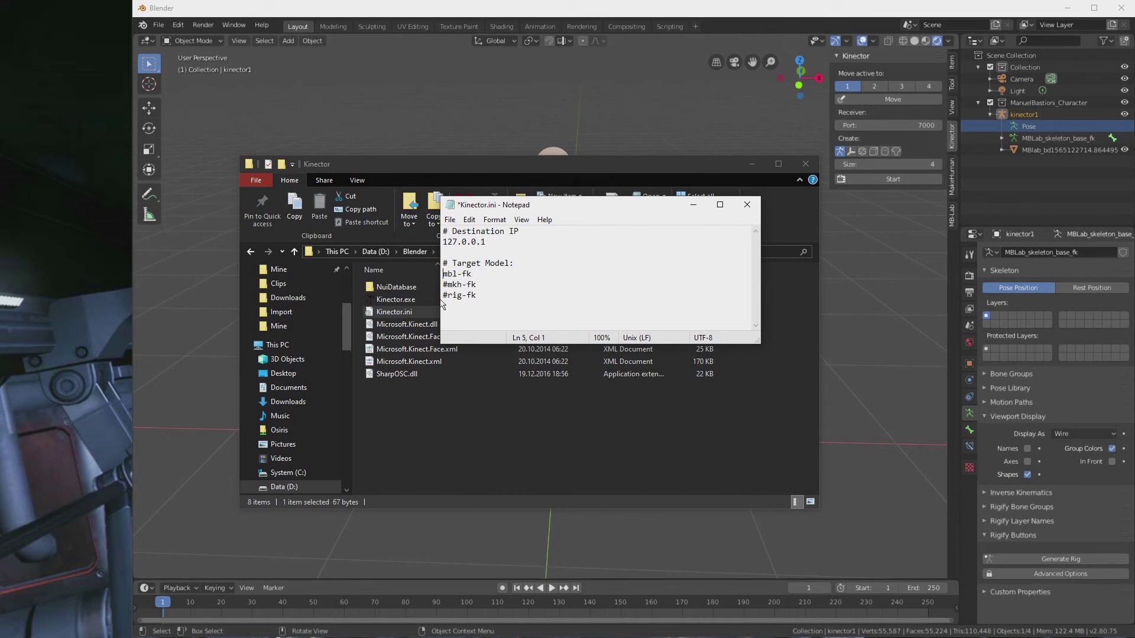
left_click(450, 220)
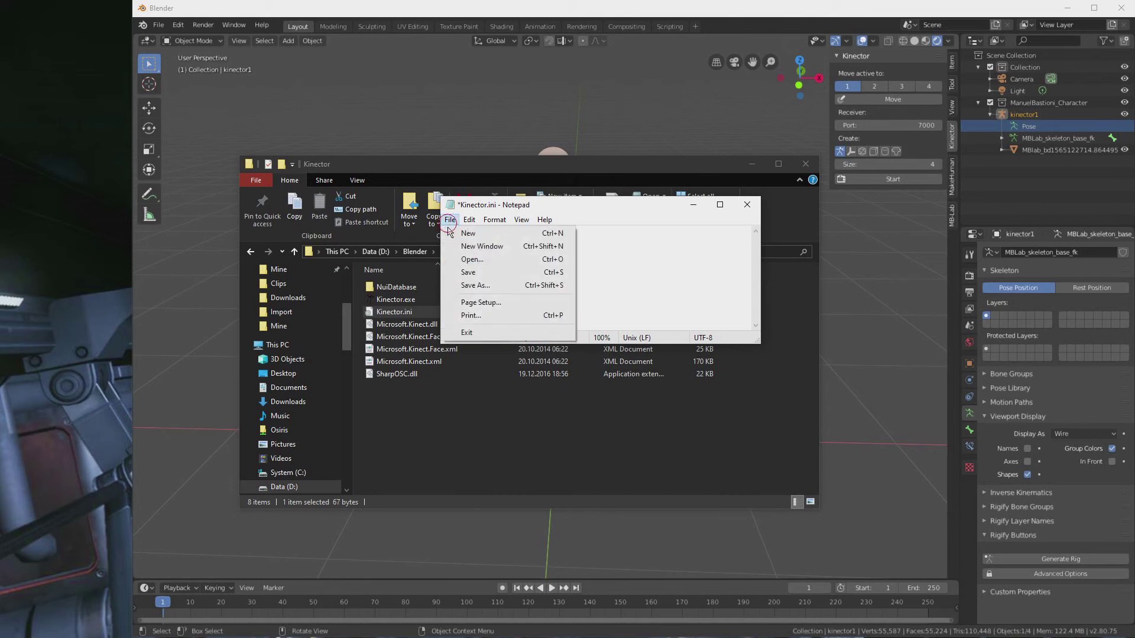
left_click(467, 273)
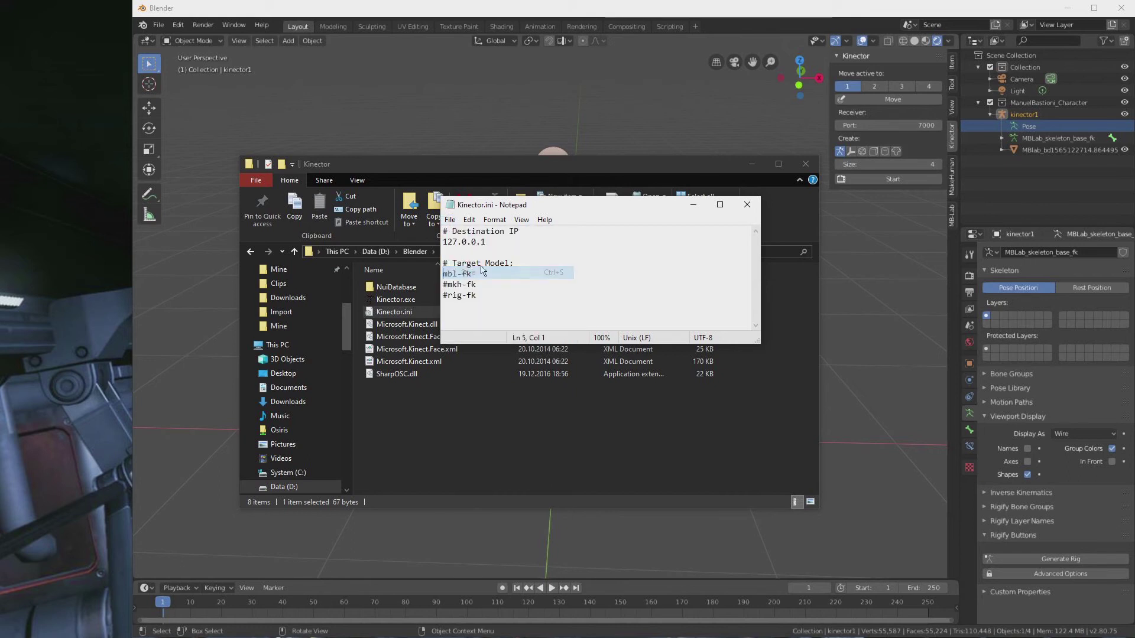
left_click(746, 205)
- Launch Kinector.exe and bring its window fully into view beside Blender
double_click(425, 299)
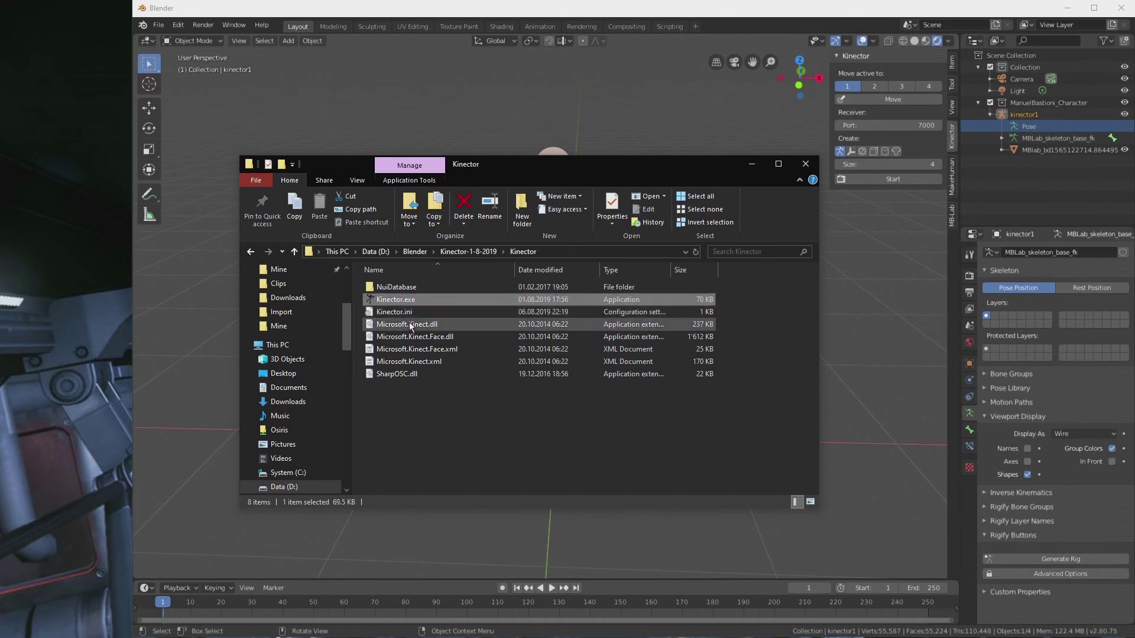
left_click_drag(0, 13, 131, 13)
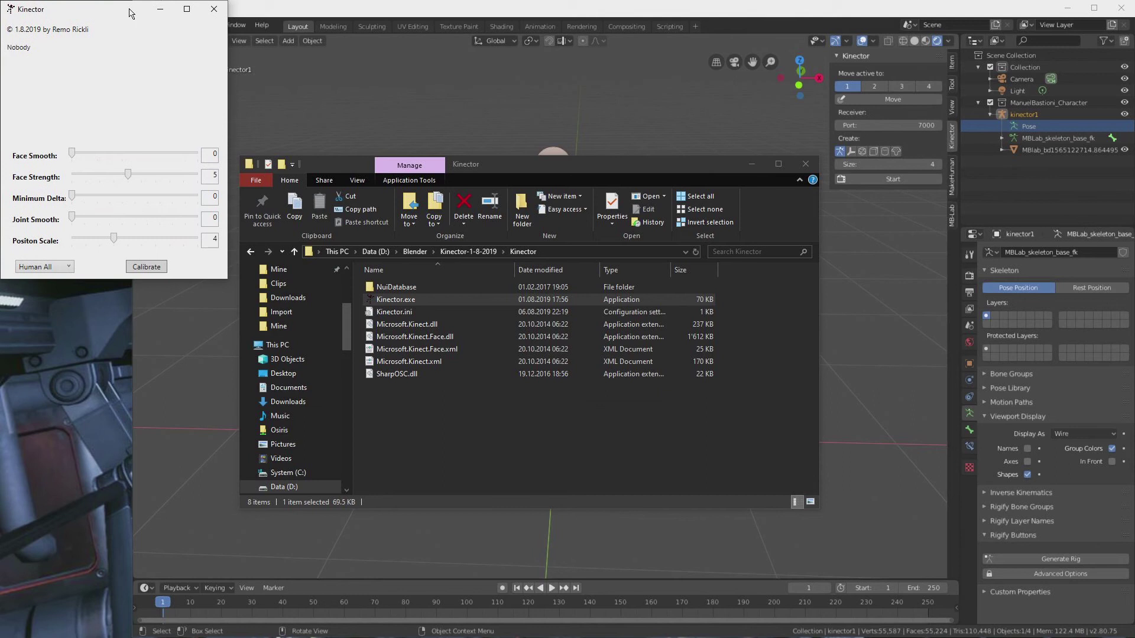
- Switch to Blender, start the Kinector receiver, and turn off viewport display of the MB-Lab mesh's subdivision modifier
left_click(326, 8)
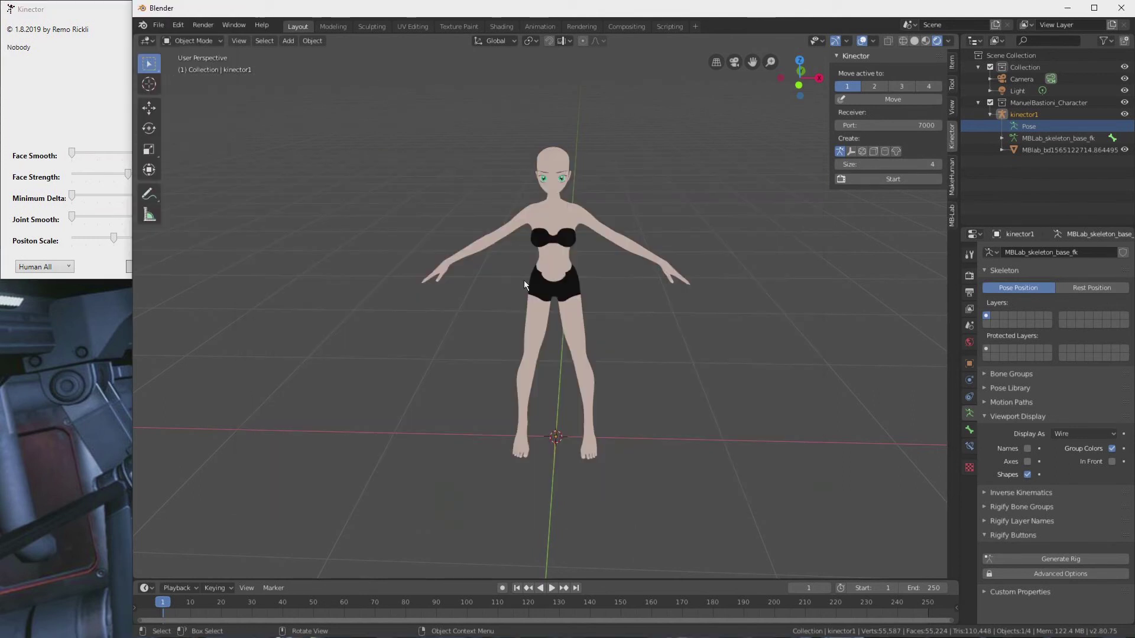
left_click(875, 179)
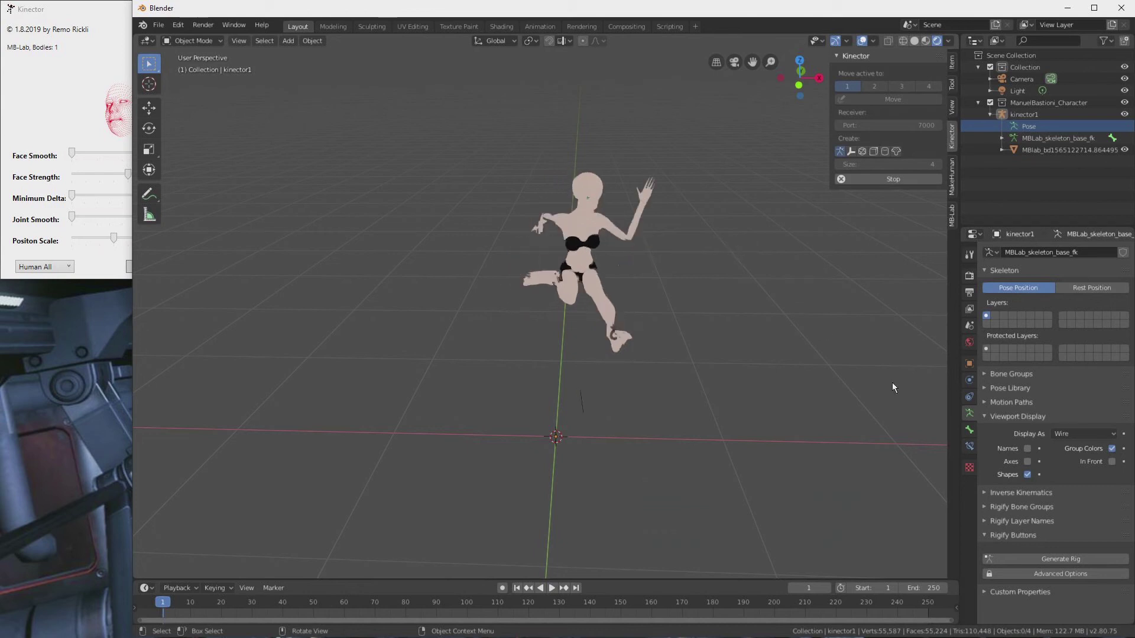
left_click(1051, 150)
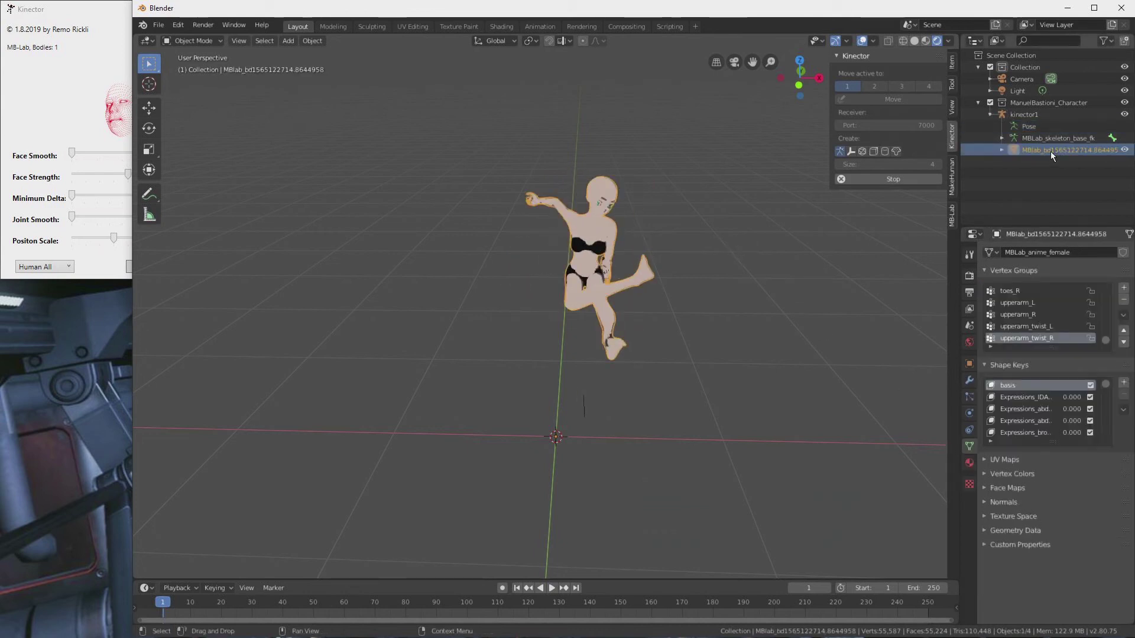
left_click(970, 381)
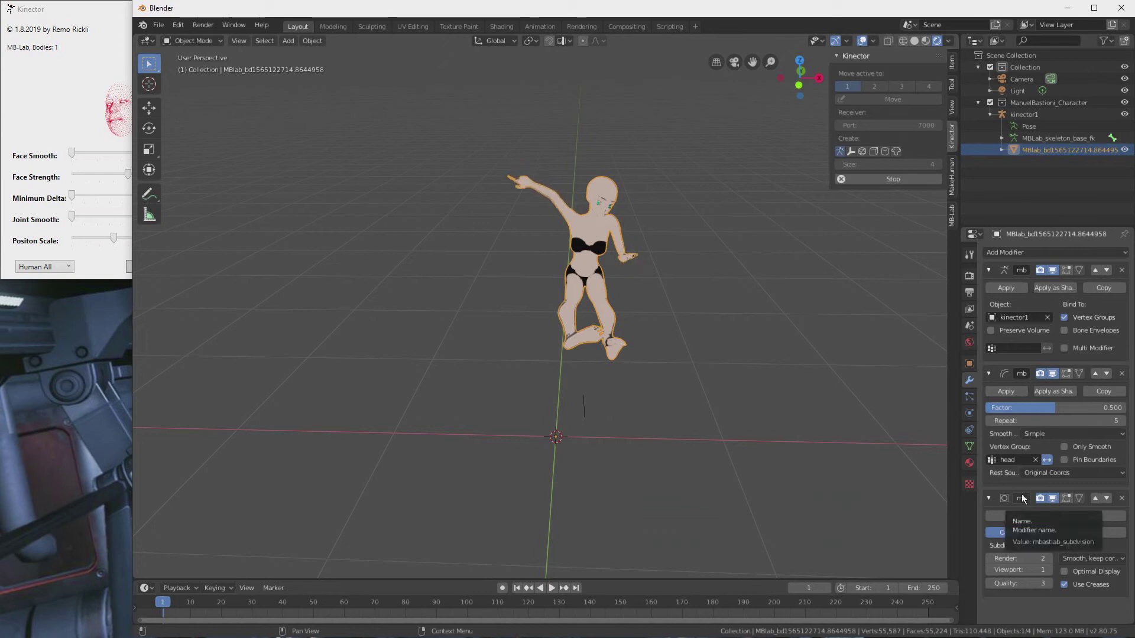
left_click(1051, 499)
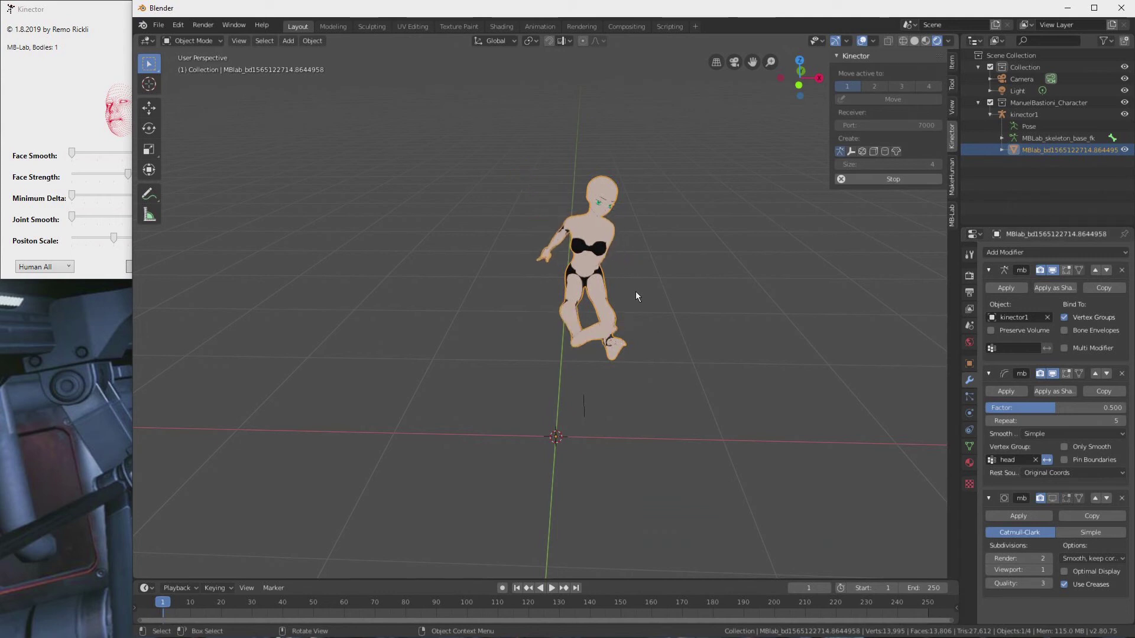
- In Kinector, set Face Smooth to 2, Minimum Delta to 2 and Joint Smooth to 1
left_click_drag(72, 153, 99, 155)
left_click(110, 196)
left_click(110, 195)
left_click(115, 218)
left_click(115, 218)
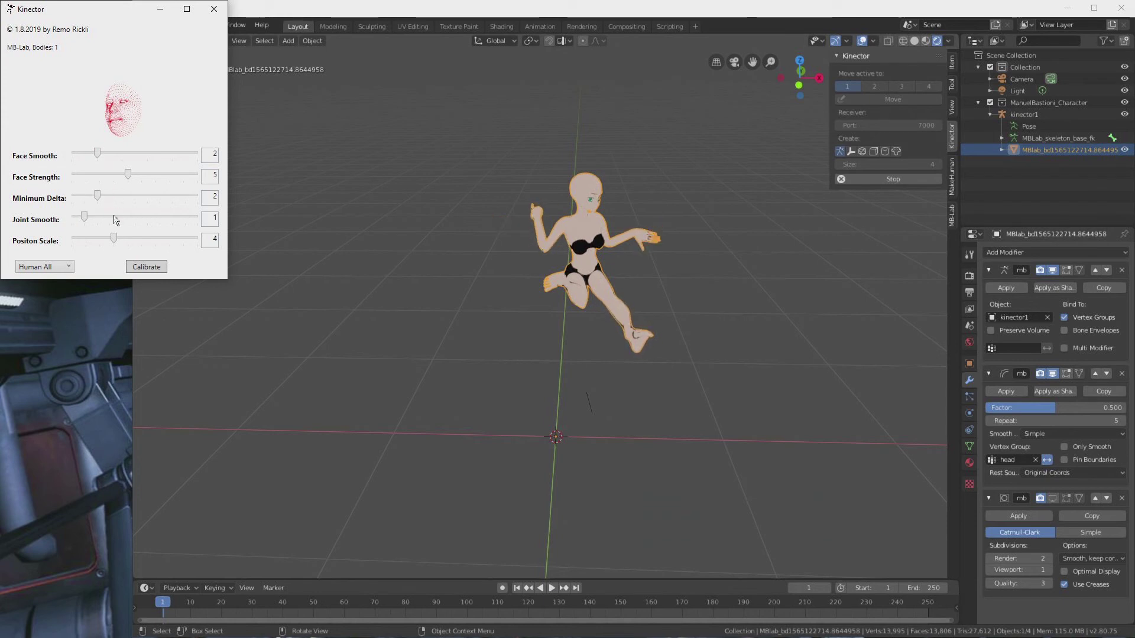
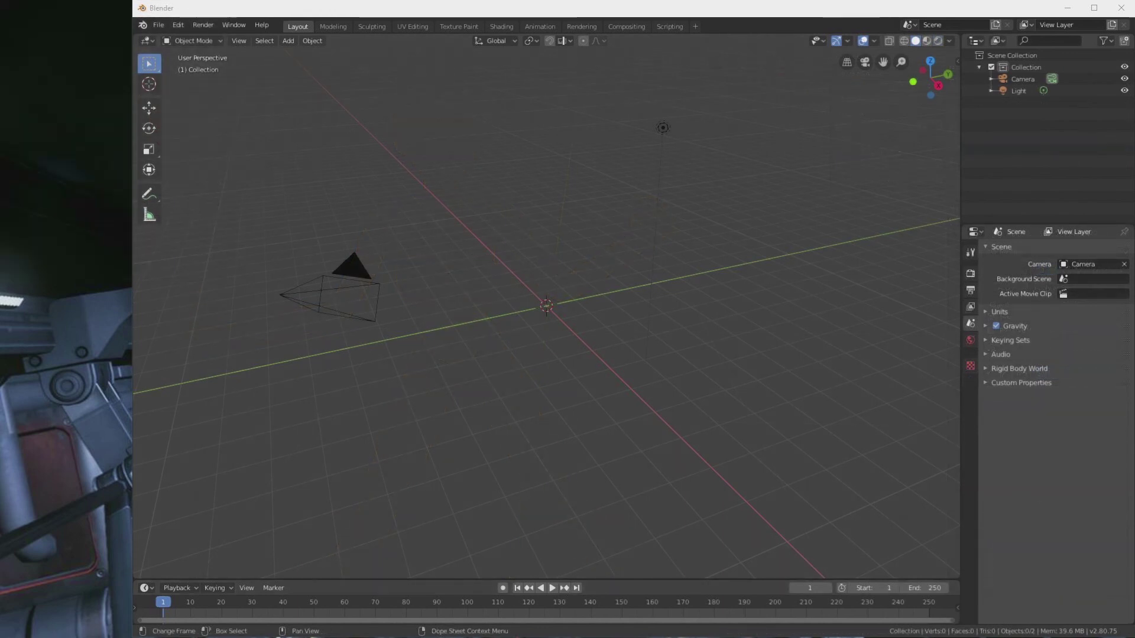
- In Kinector.ini, comment out mbl-fk and uncomment rig-fk as the target model, save and close the file, and launch Kinector.exe
key("alt+Tab")
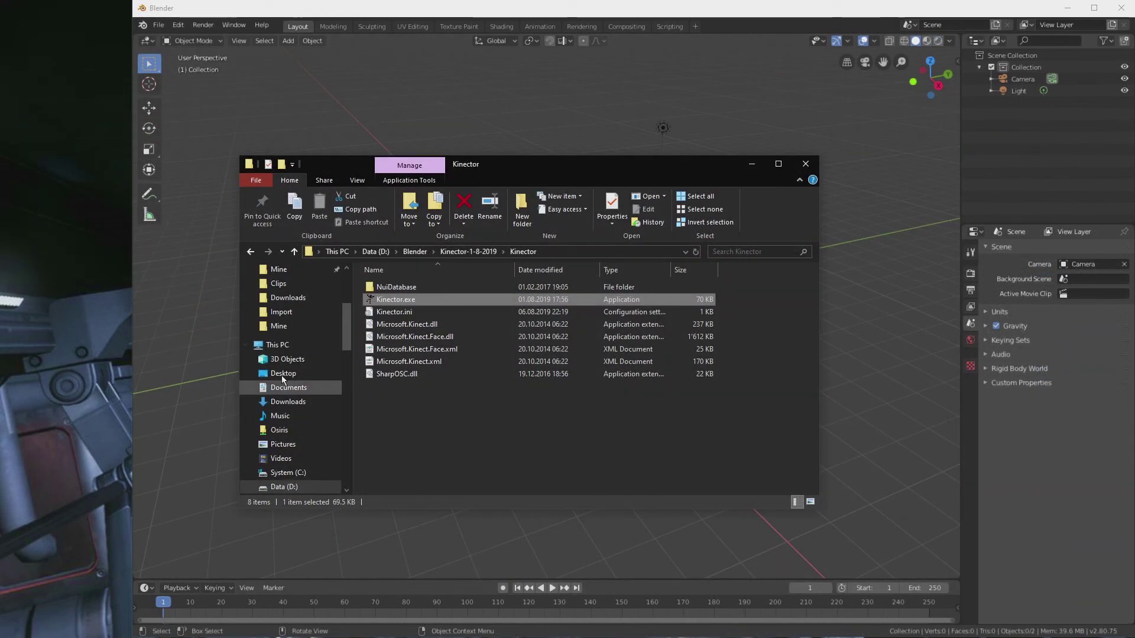
double_click(397, 313)
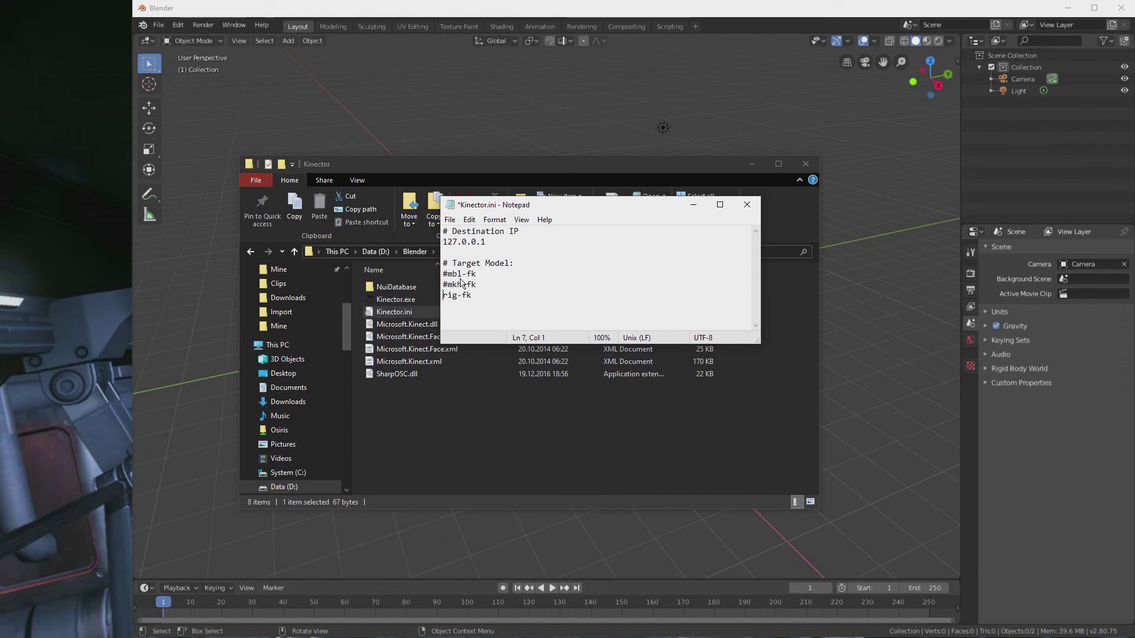
key("ctrl+s")
left_click(747, 205)
left_click(419, 299)
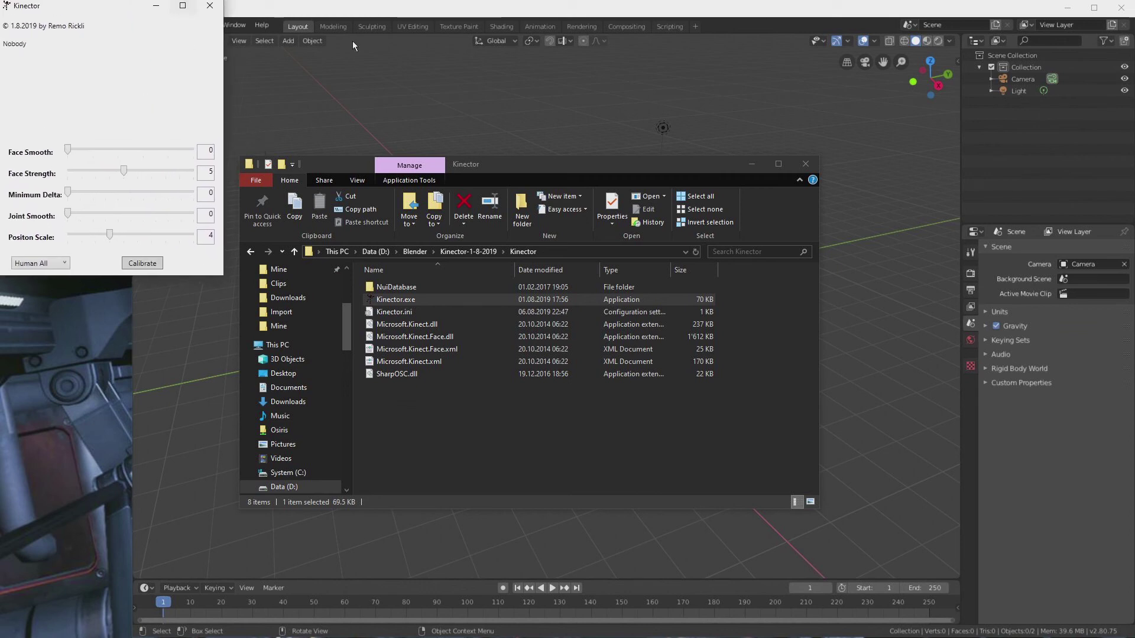
- Switch to Blender and add a Human (Meta-Rig) armature to the empty scene
left_click(398, 74)
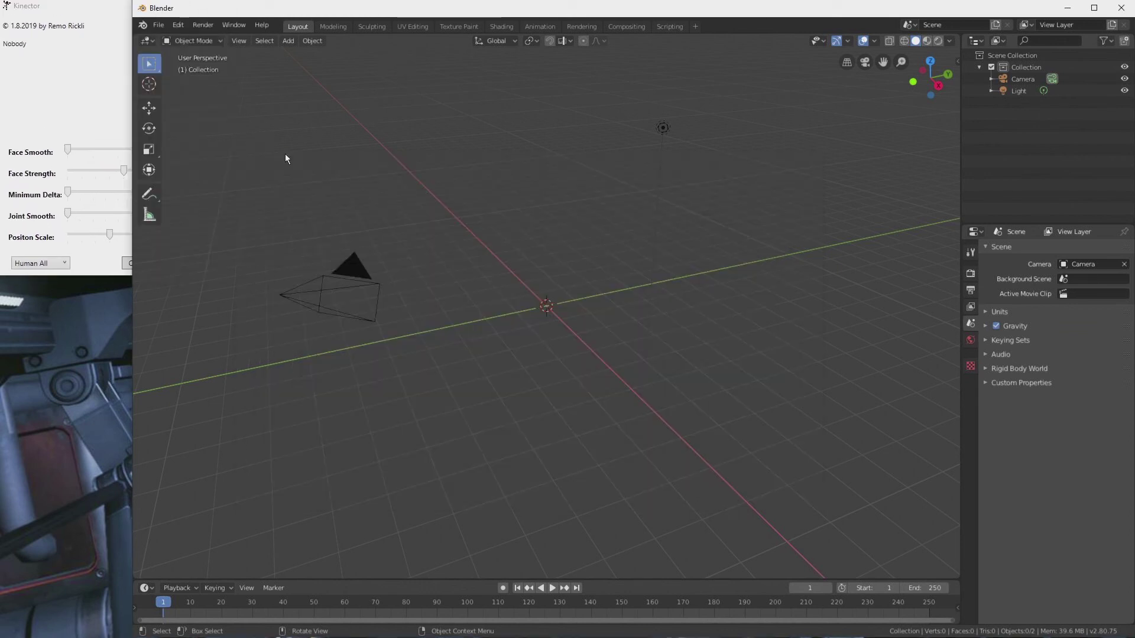
key("shift+a")
mouse_move(334, 257)
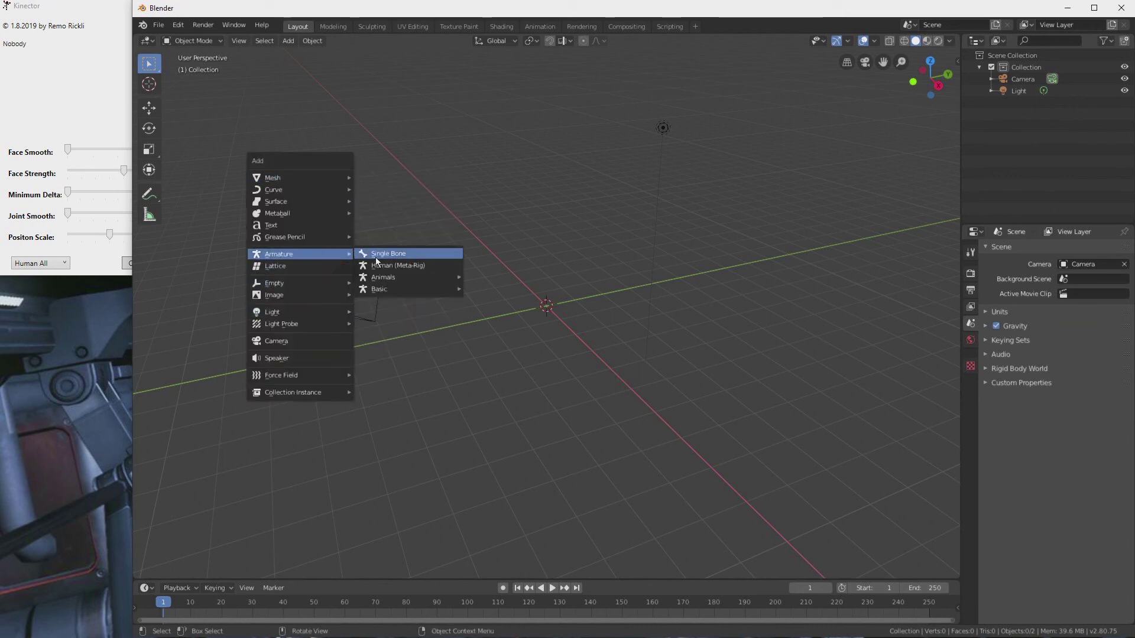
left_click(382, 265)
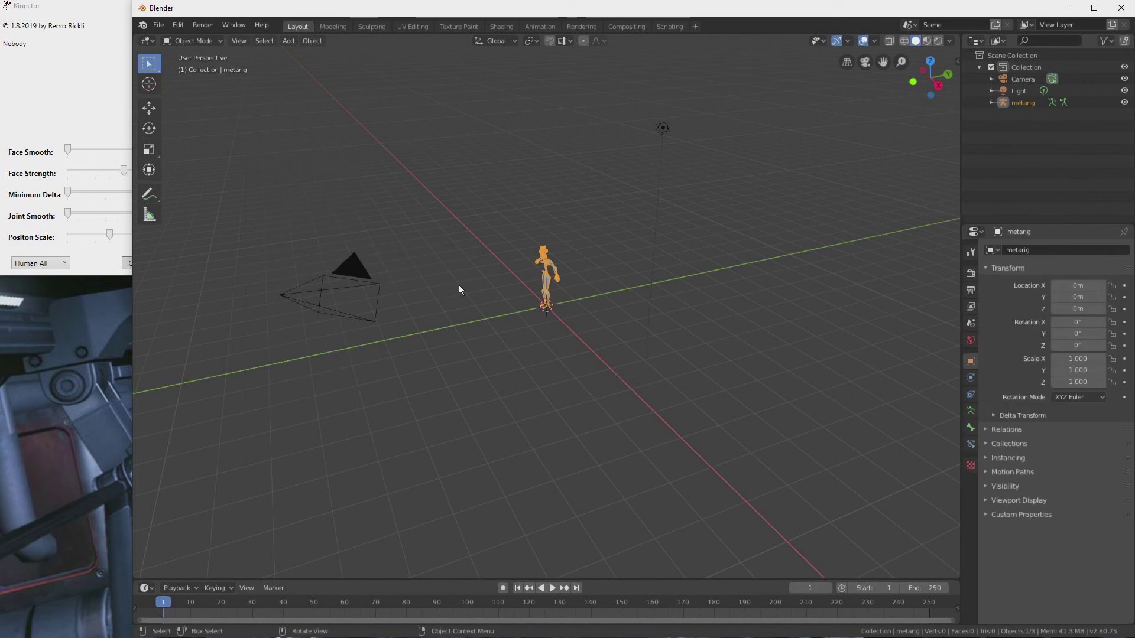
scroll(541, 272, "up", 9)
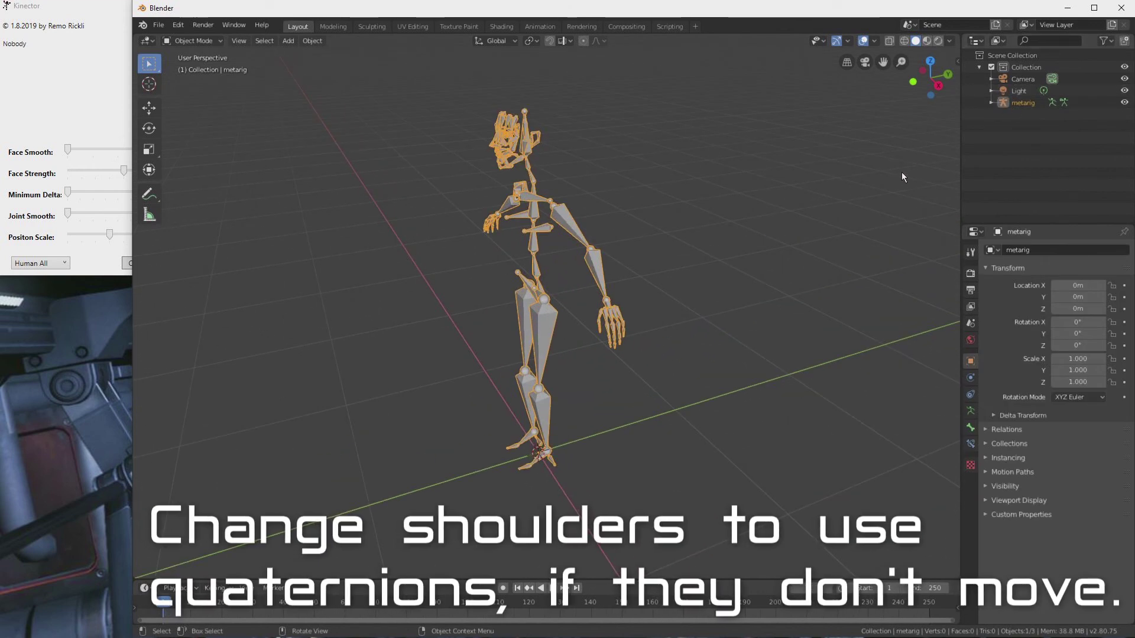
- Move the metarig to Kinector slot 1 and start the receiver on port 7000
key("n")
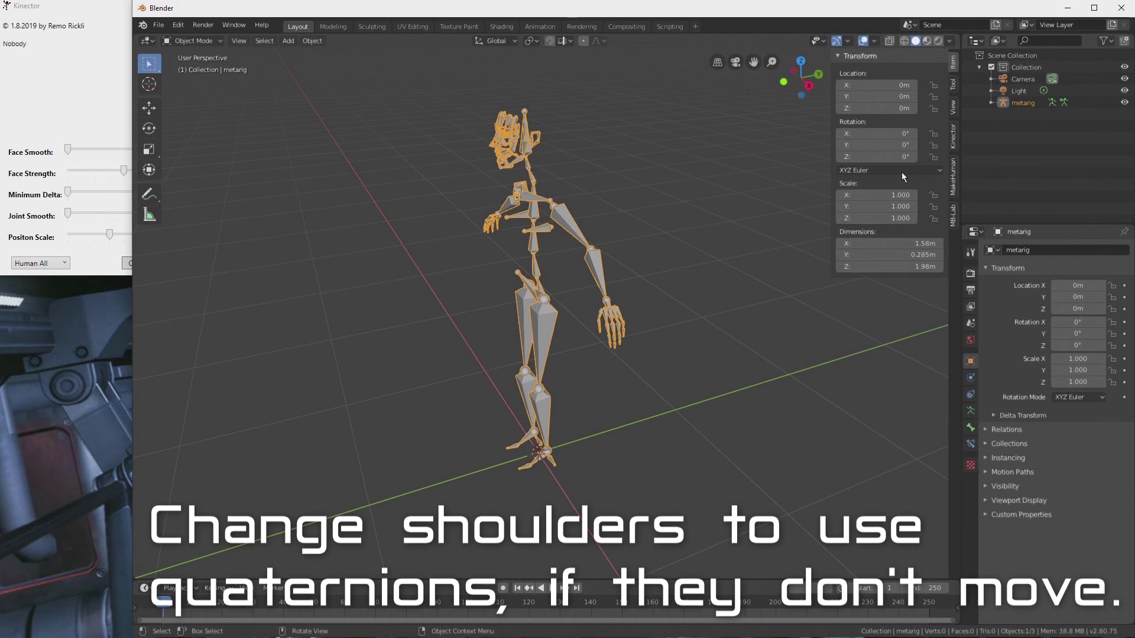
left_click(953, 138)
left_click(881, 99)
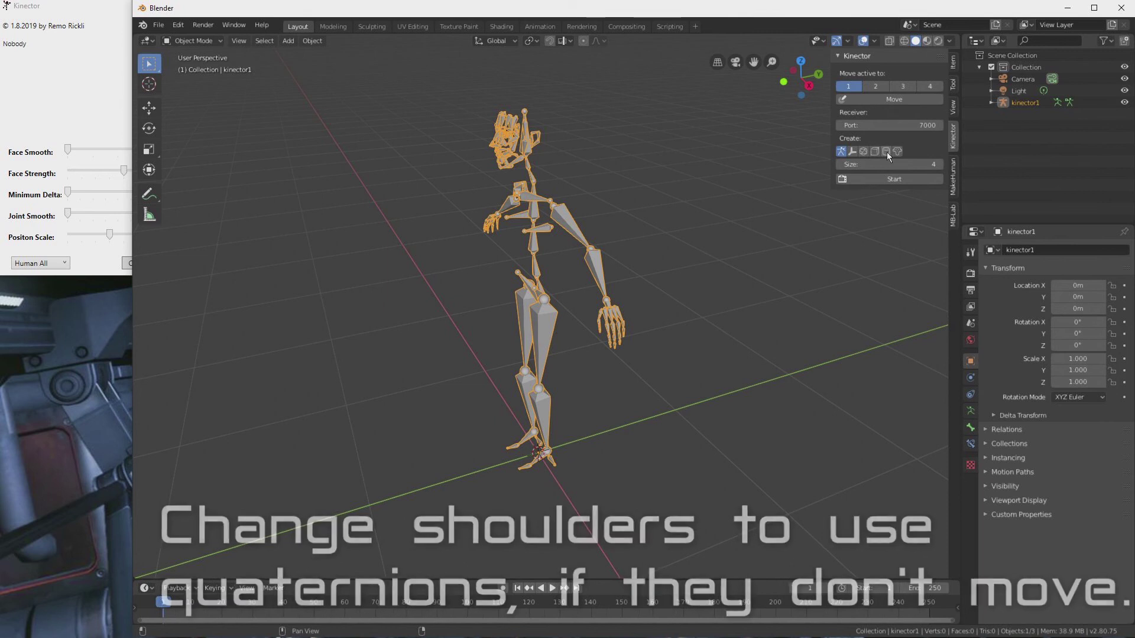
left_click(891, 177)
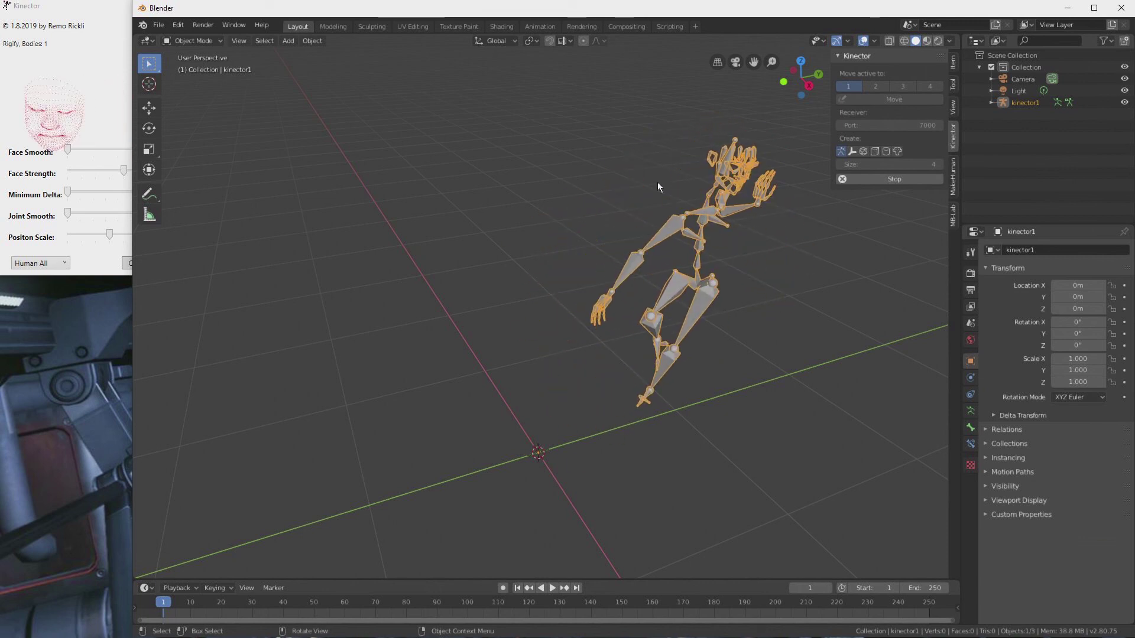
- In Kinector, set Face Smooth to 2, Minimum Delta to 1 and Joint Smooth to 2 for the Rigify rig
left_click(105, 153)
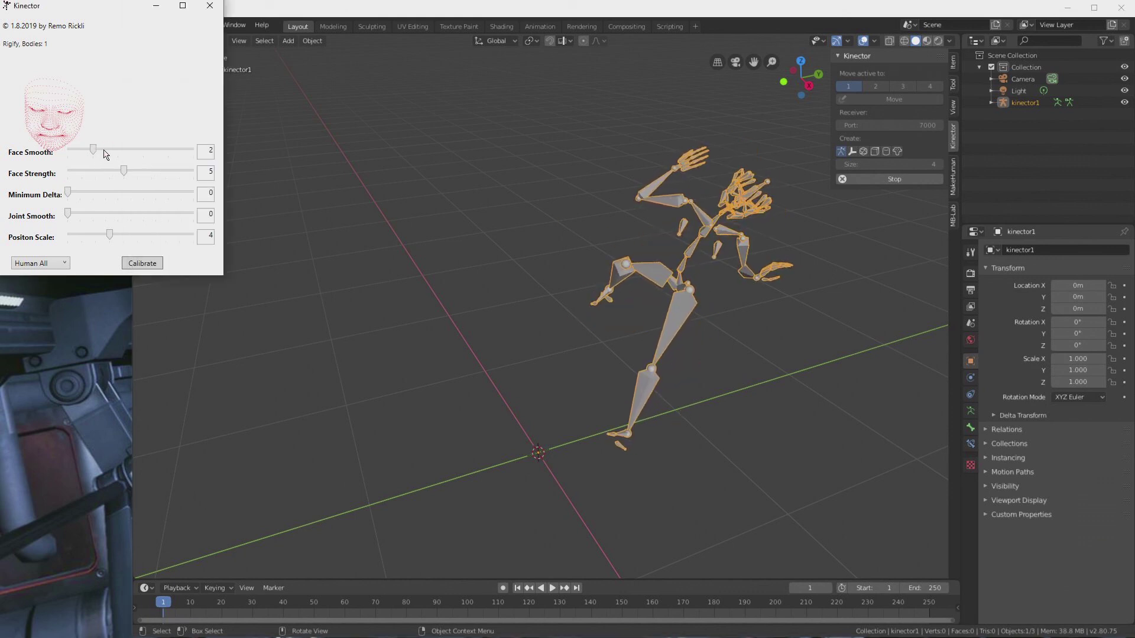
left_click(105, 191)
left_click(111, 217)
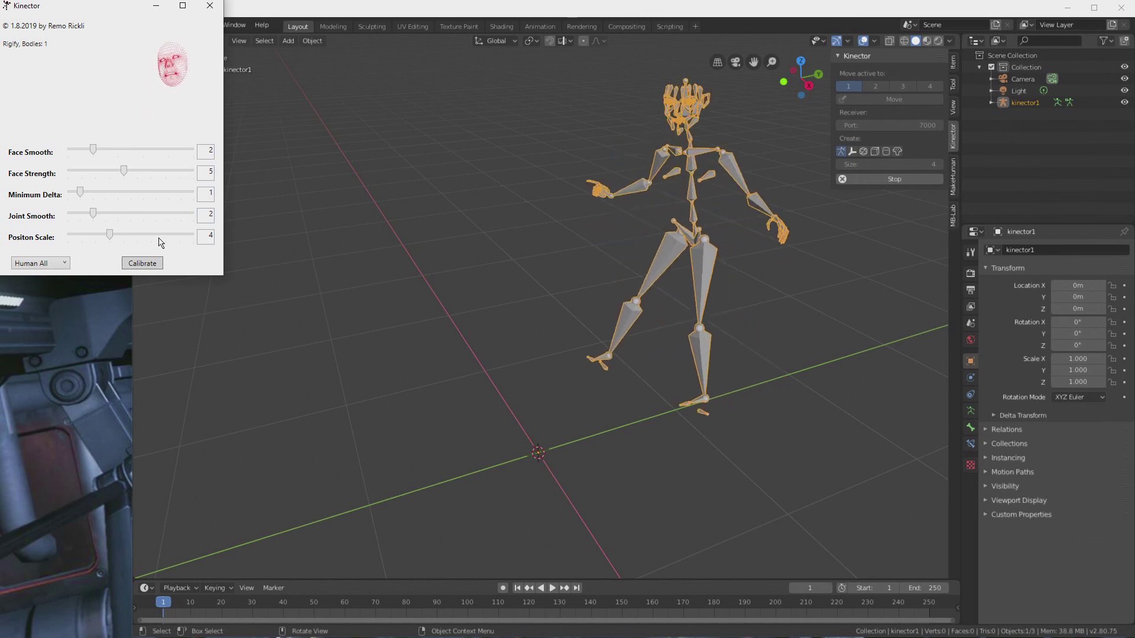
scroll(556, 227, "up", 5)
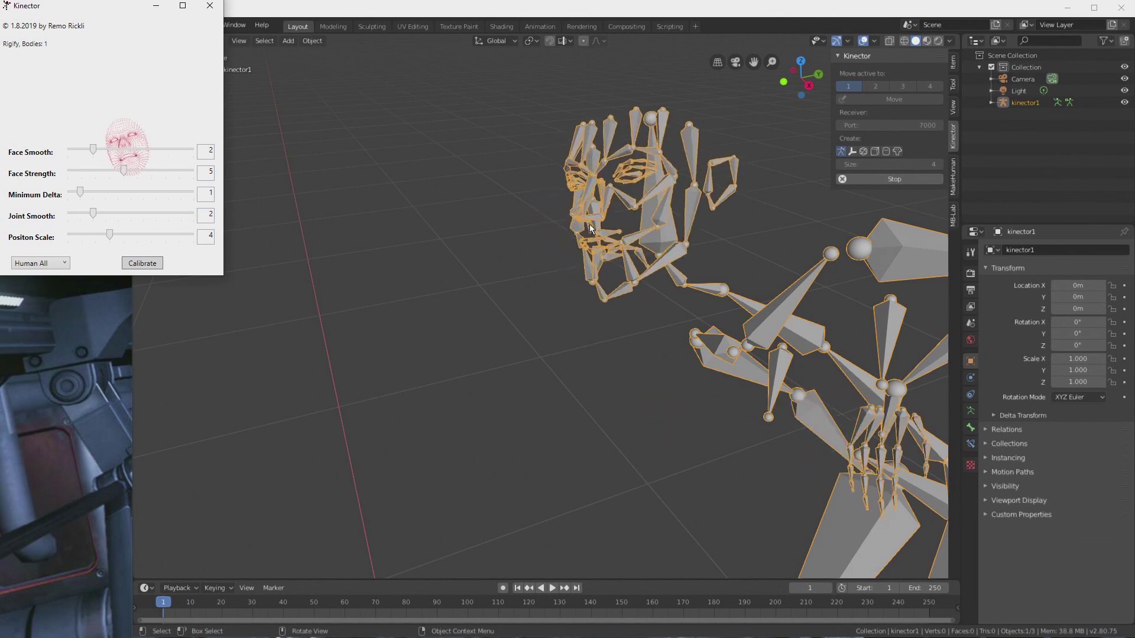
middle_click_drag(590, 225, 658, 218)
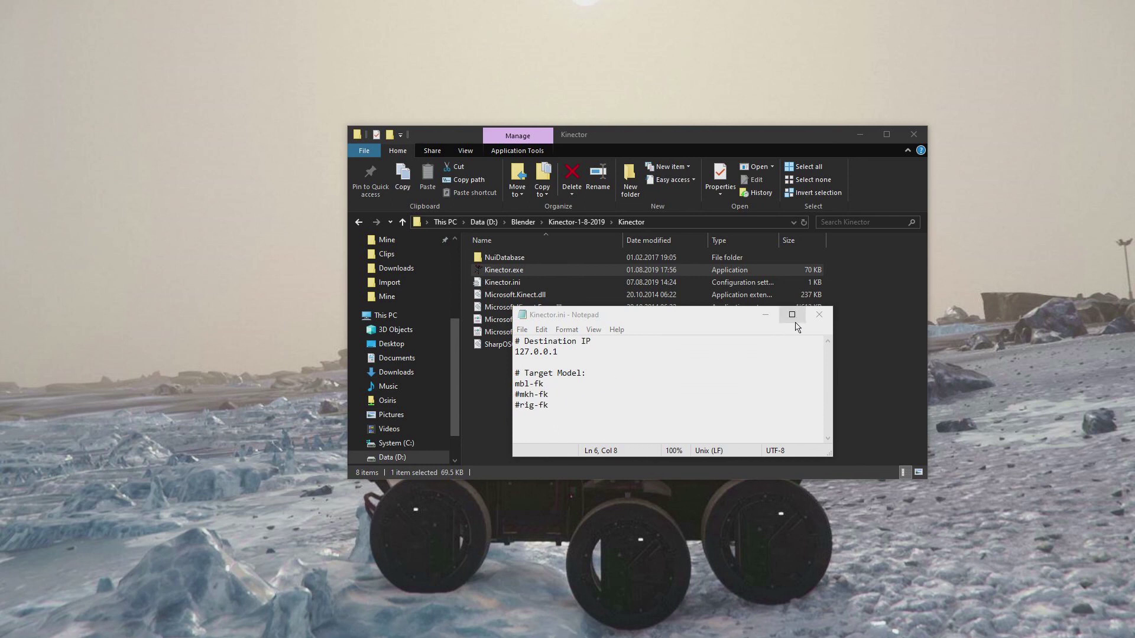
- Close Kinector.ini with mbl-fk as the target model and launch Kinector.exe
left_click(818, 317)
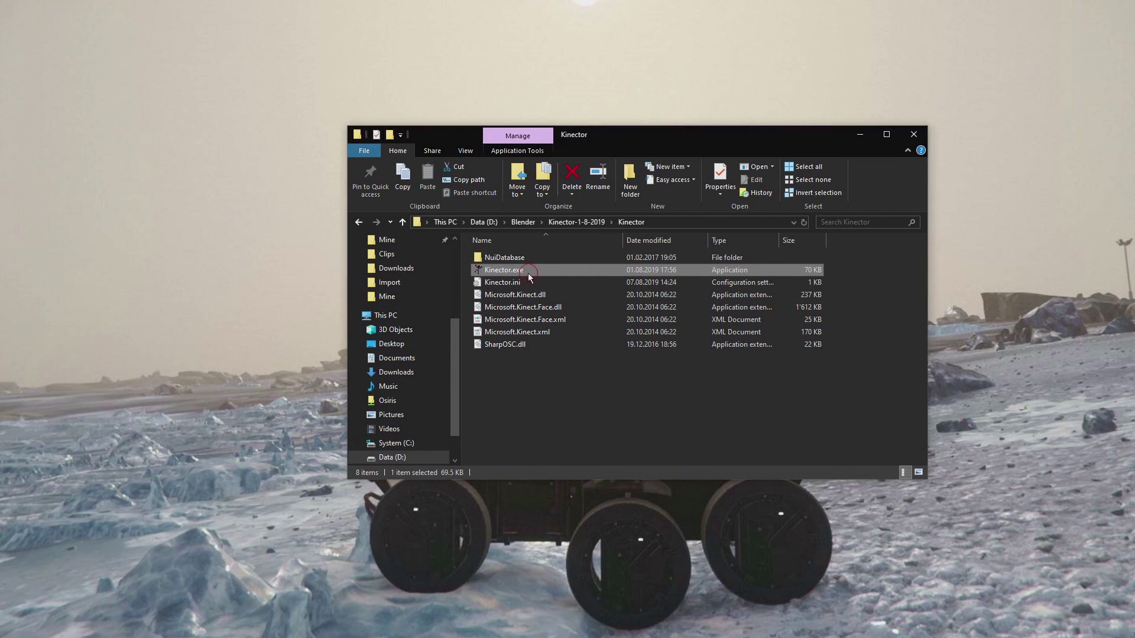
key("Return")
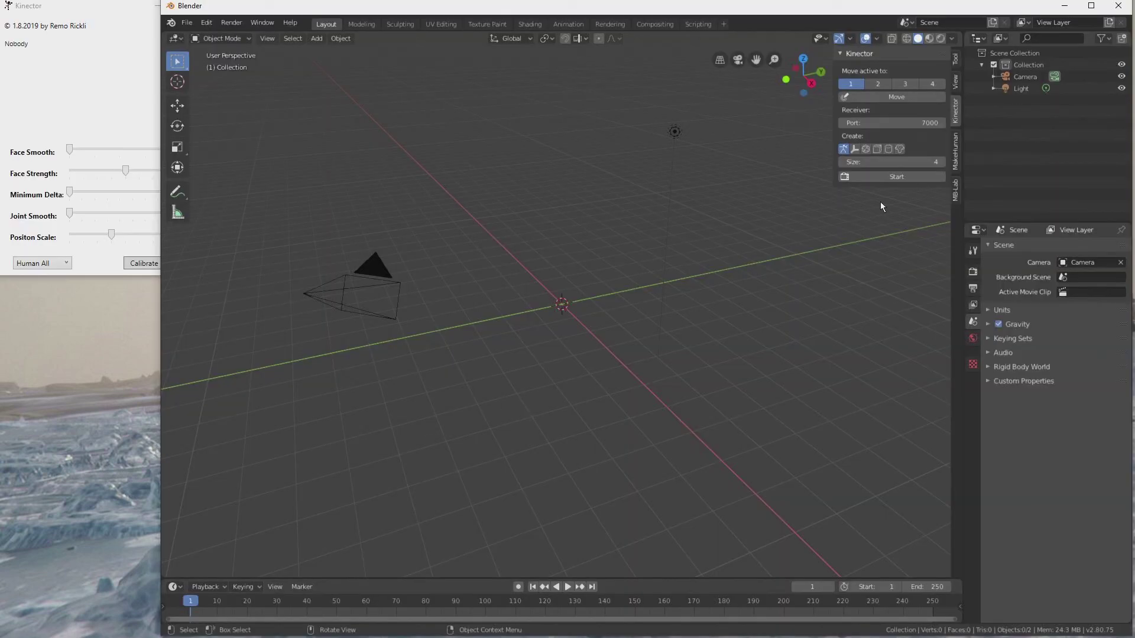
- Choose cubes as the objects Blender's Kinector add-on creates, and set Kinector's tracking mode to Joint Position
left_click(880, 150)
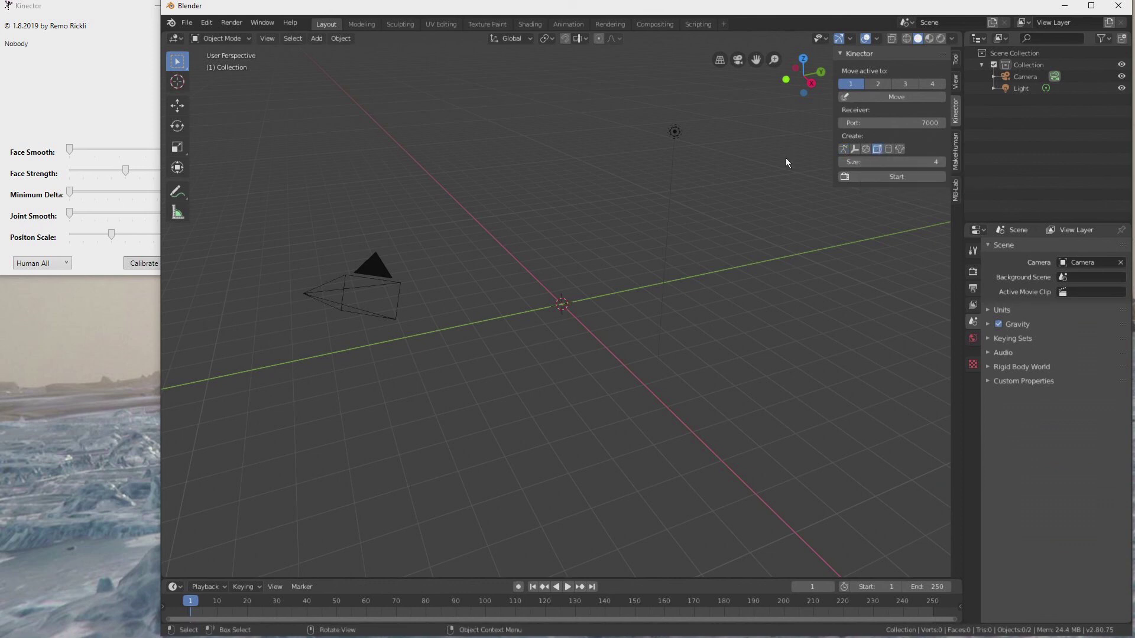
left_click(62, 264)
left_click(47, 263)
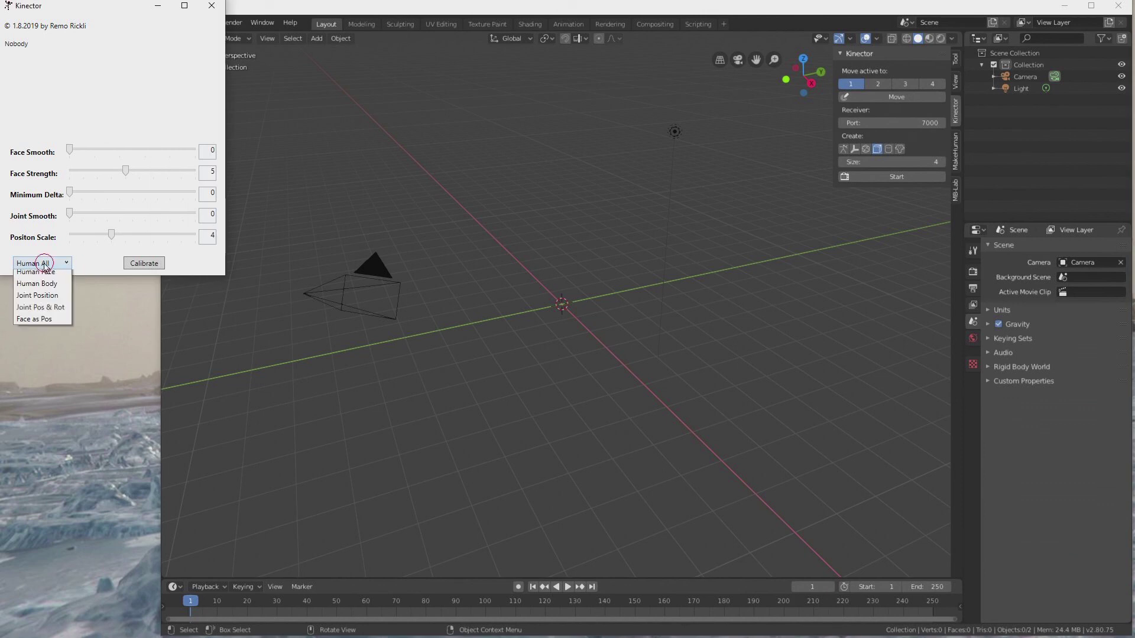
left_click(39, 325)
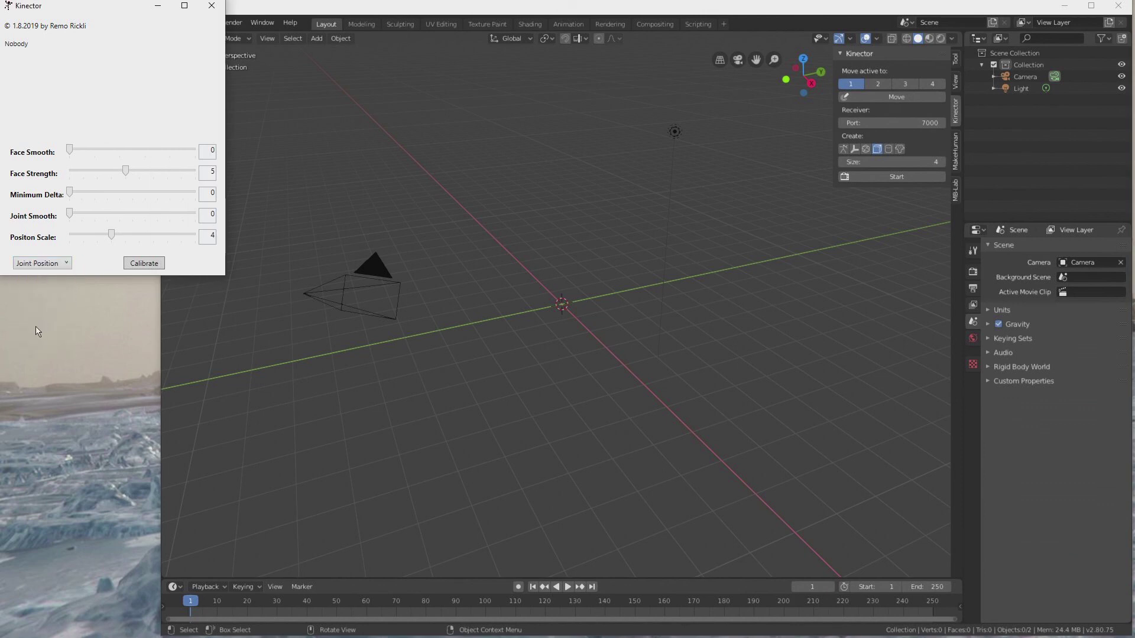
- Start the receiver in Blender to create a tracked cube for each body joint
left_click(522, 266)
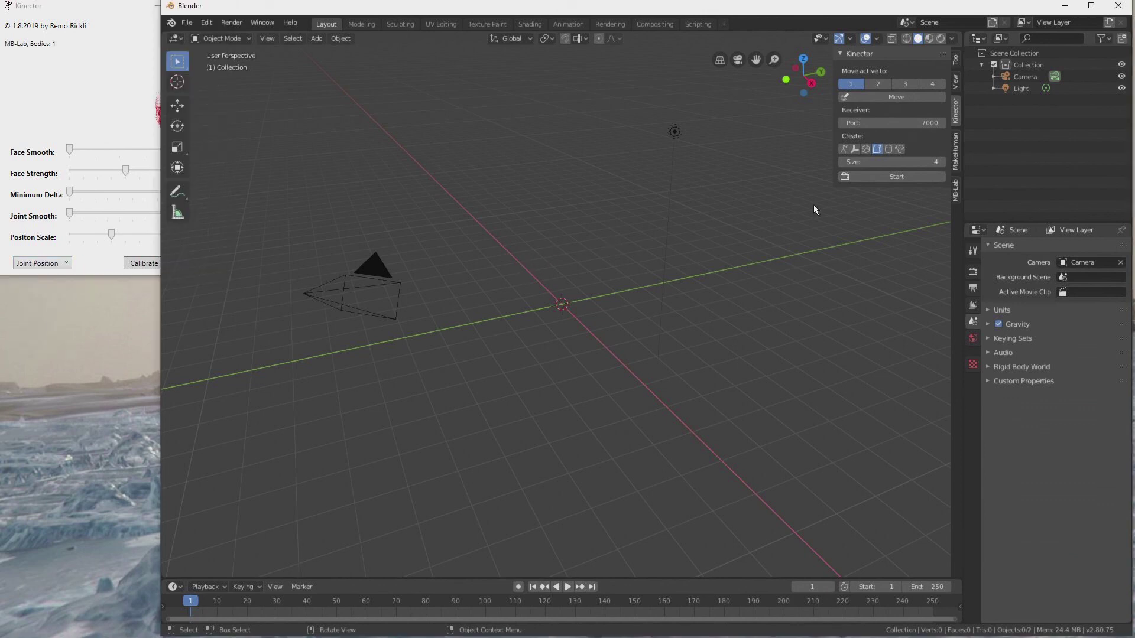
left_click(896, 177)
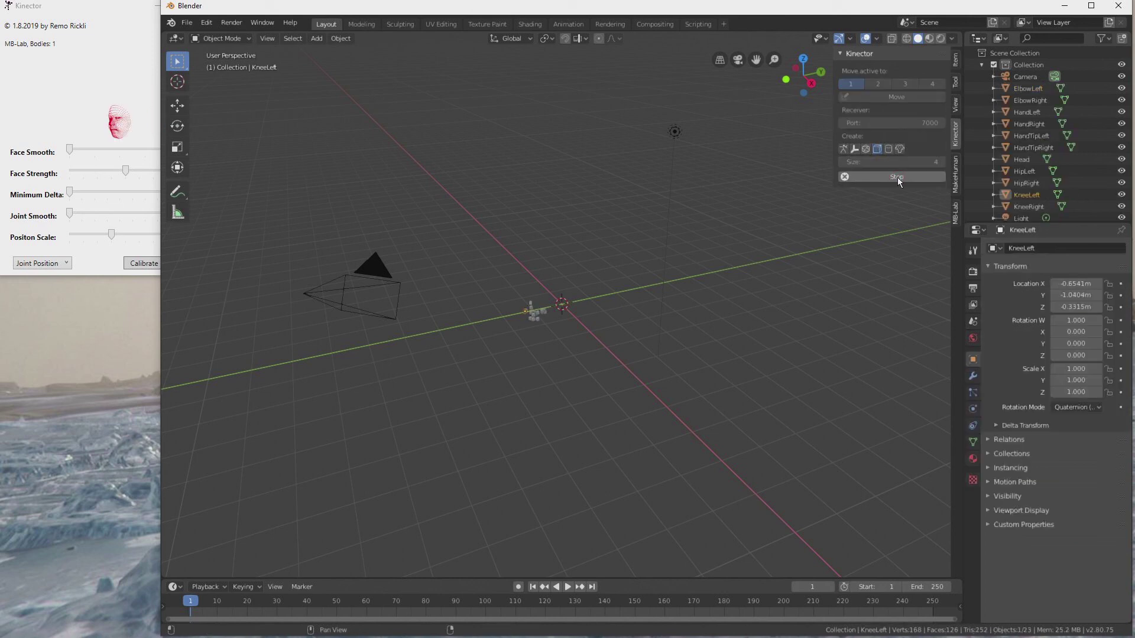
scroll(572, 313, "up", 5)
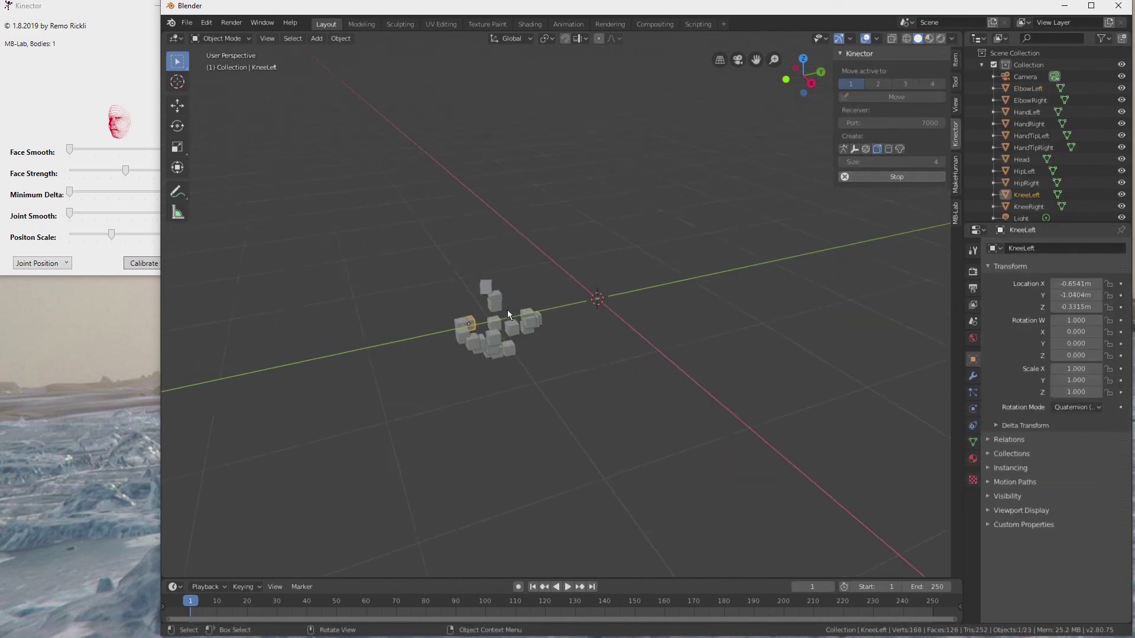
middle_click_drag(619, 359, 414, 348)
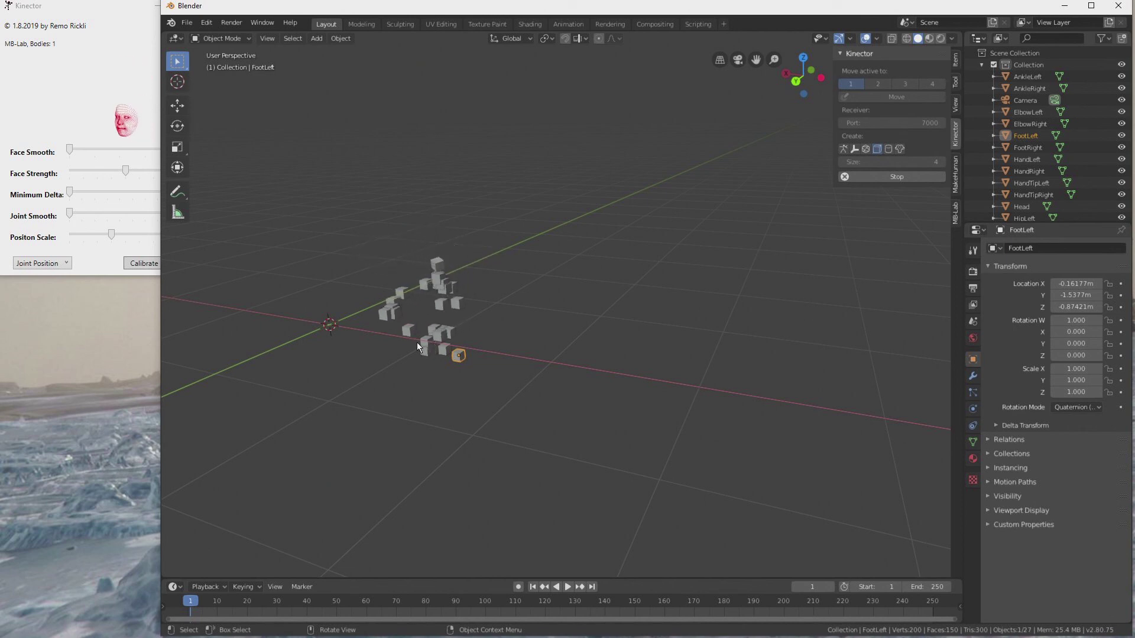
- Stop the receiver and delete all the joint cubes from the scene
left_click(925, 176)
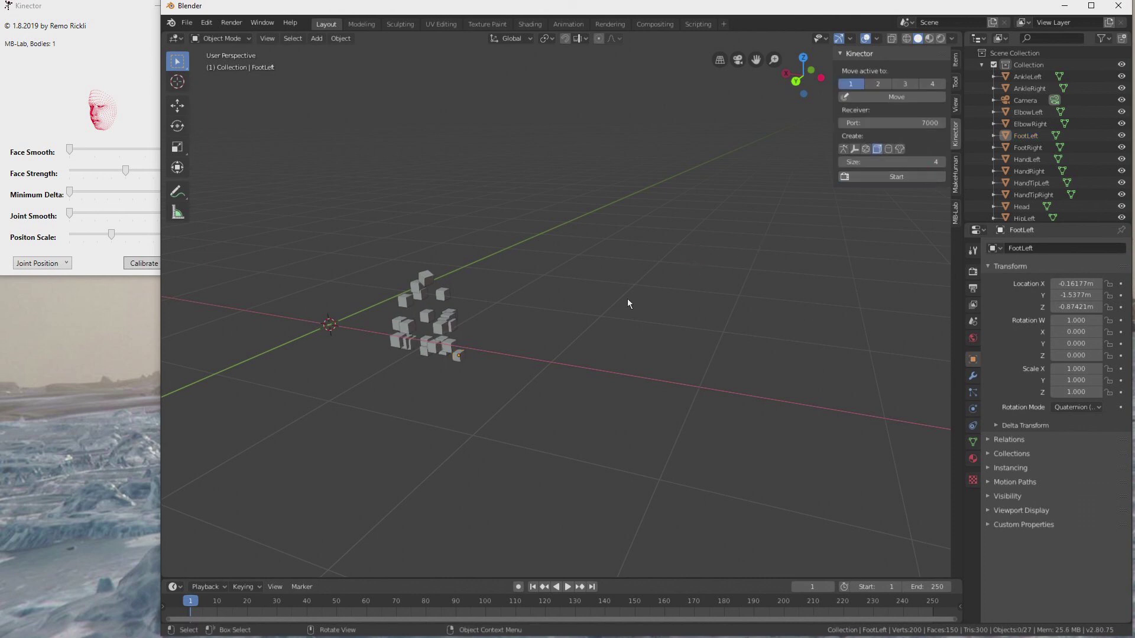
key("a")
key("Delete")
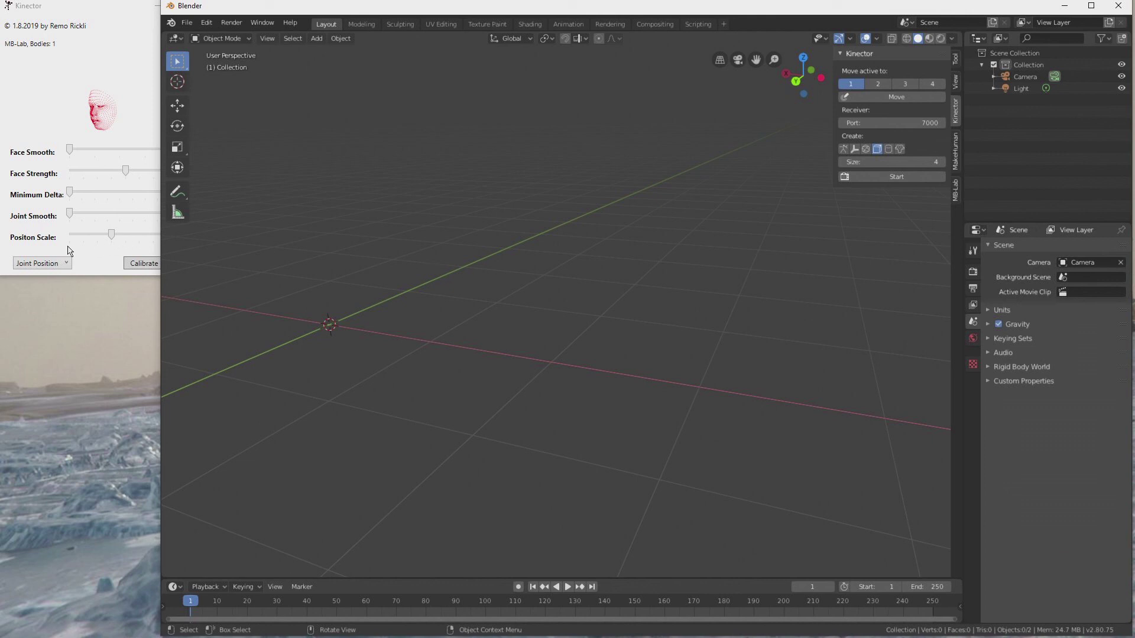
- Set Kinector's tracking mode to Face as Pos and restart the receiver in Blender
left_click(52, 266)
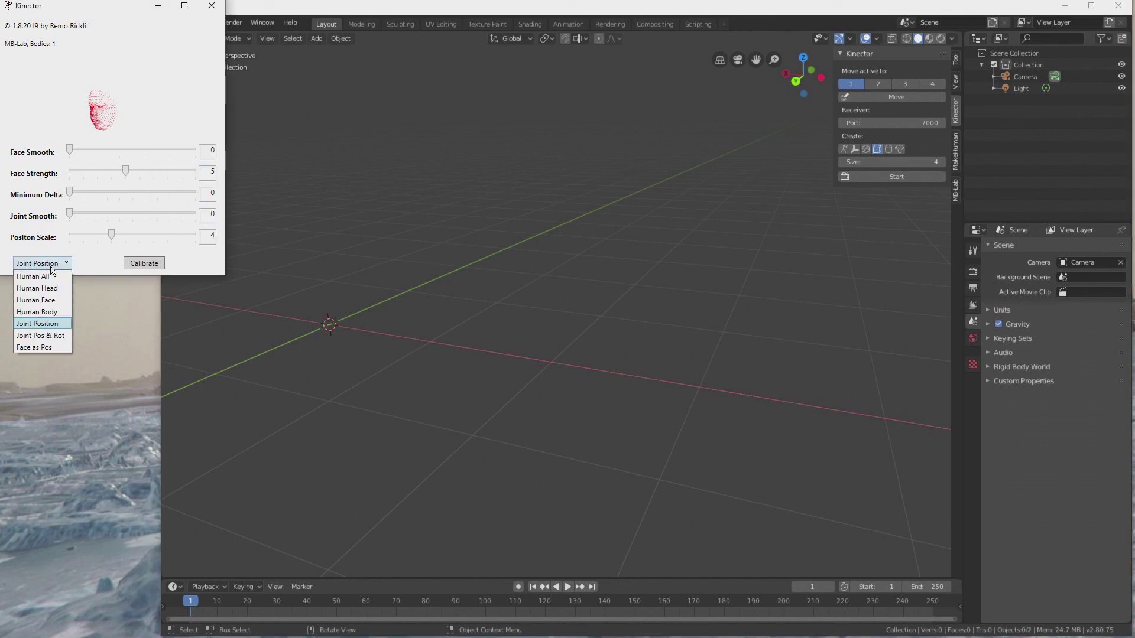
left_click(44, 348)
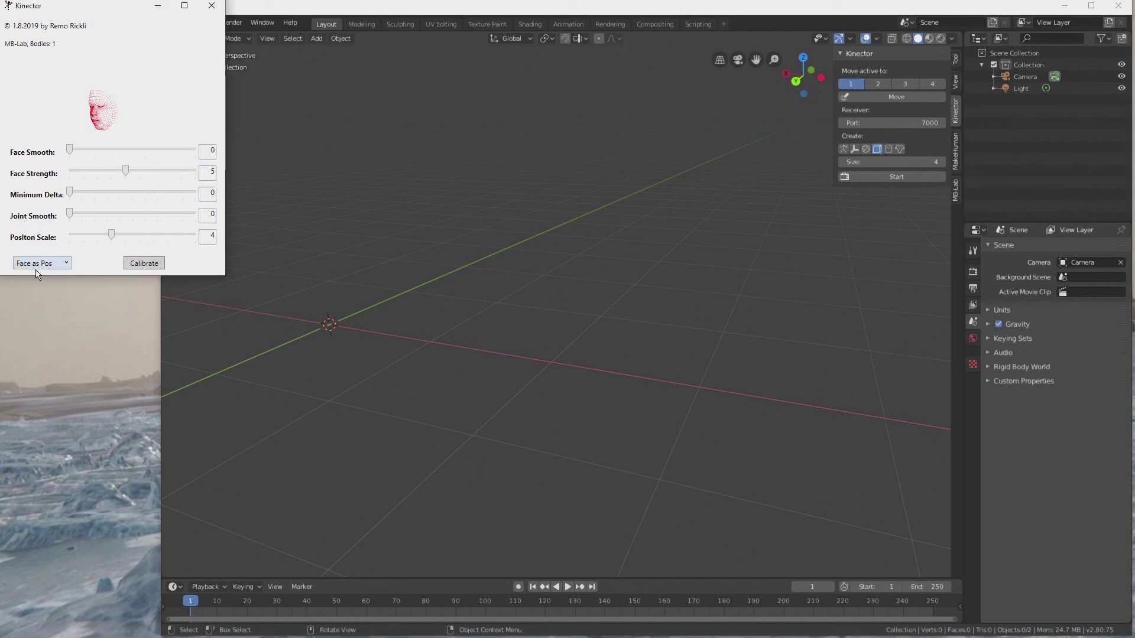
left_click(454, 268)
left_click(877, 176)
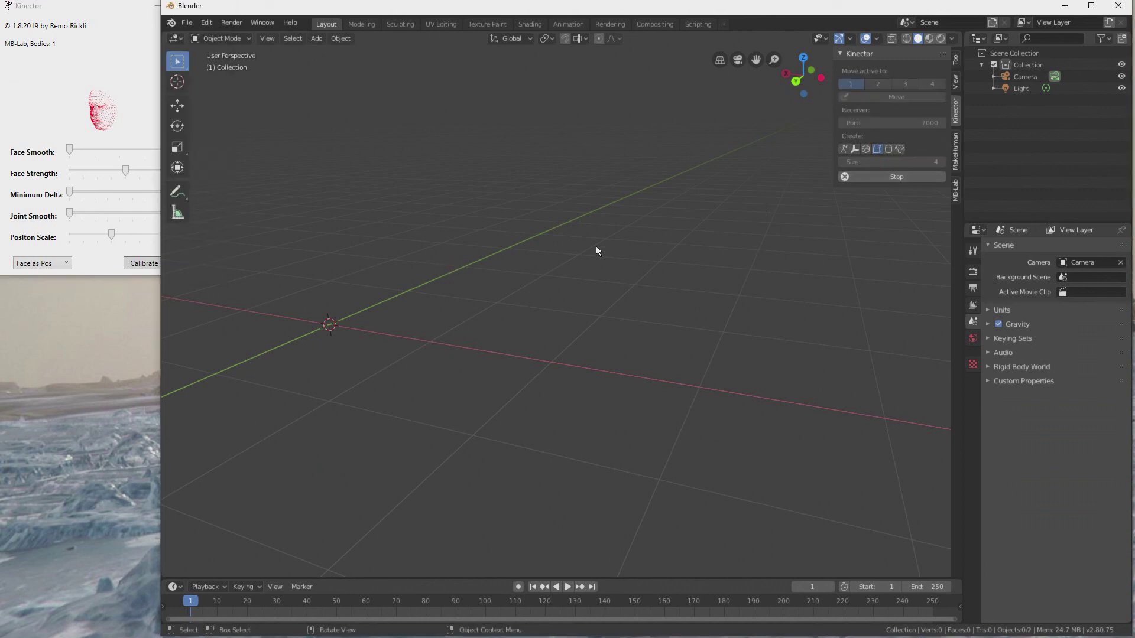